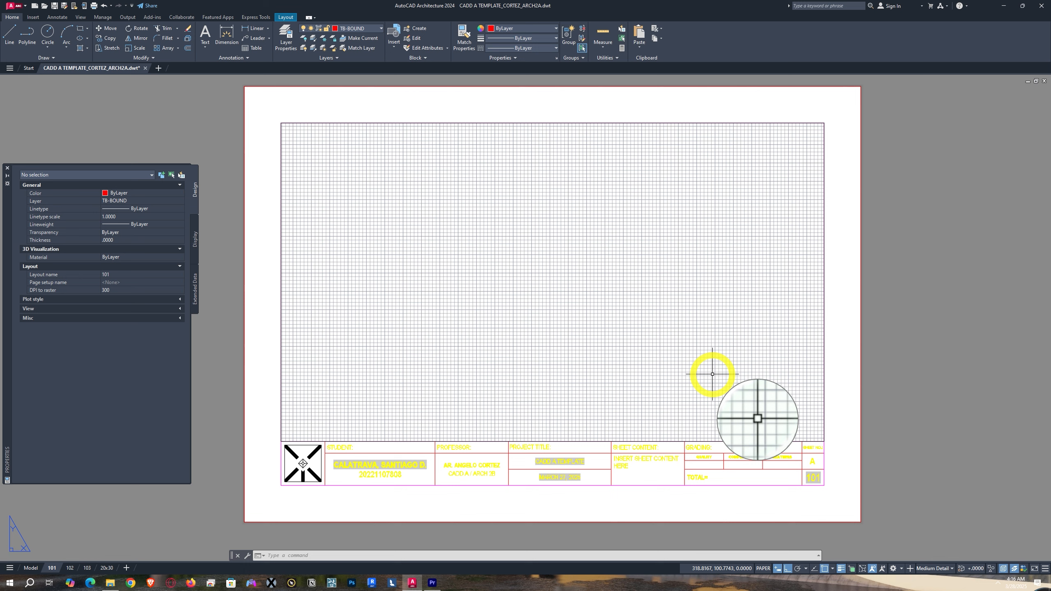
# - Create a new text style named 3.0 ARIAL NARROW based on the 250 ARIAL NARROW style
pyautogui.write('ST')
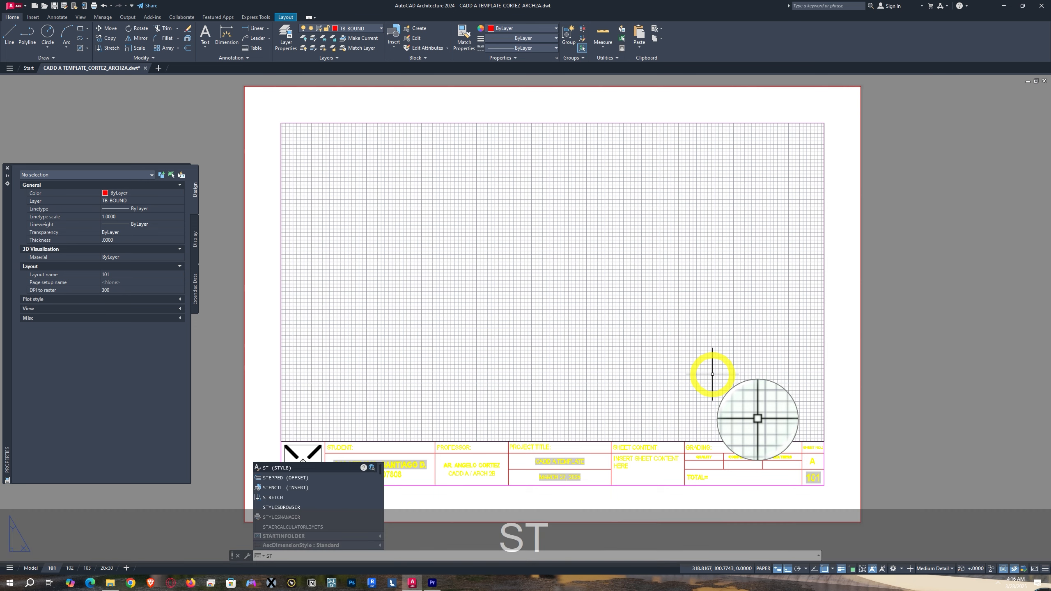
pyautogui.press('Return')
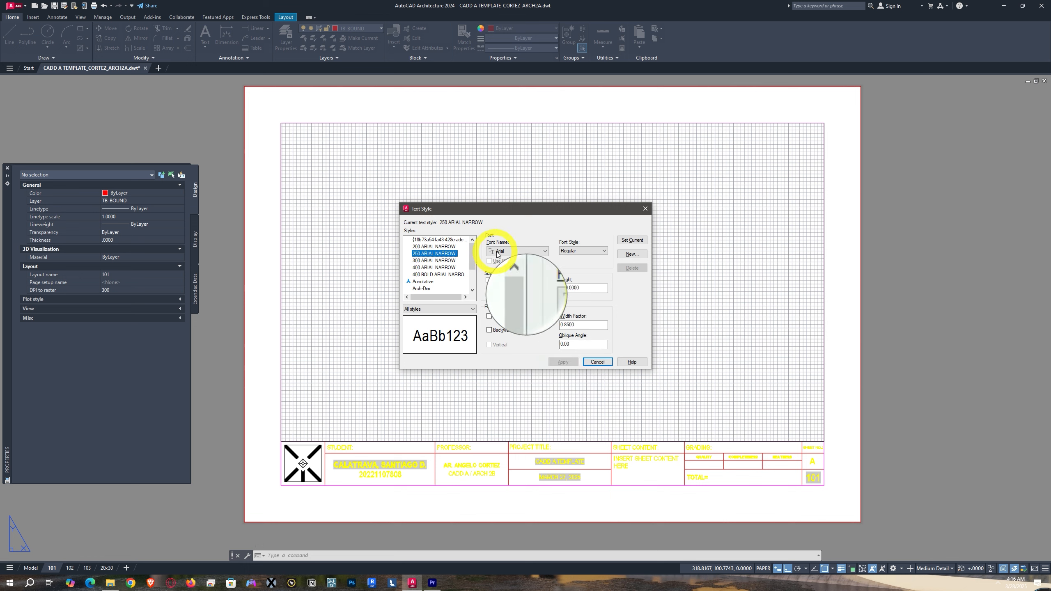
pyautogui.click(632, 253)
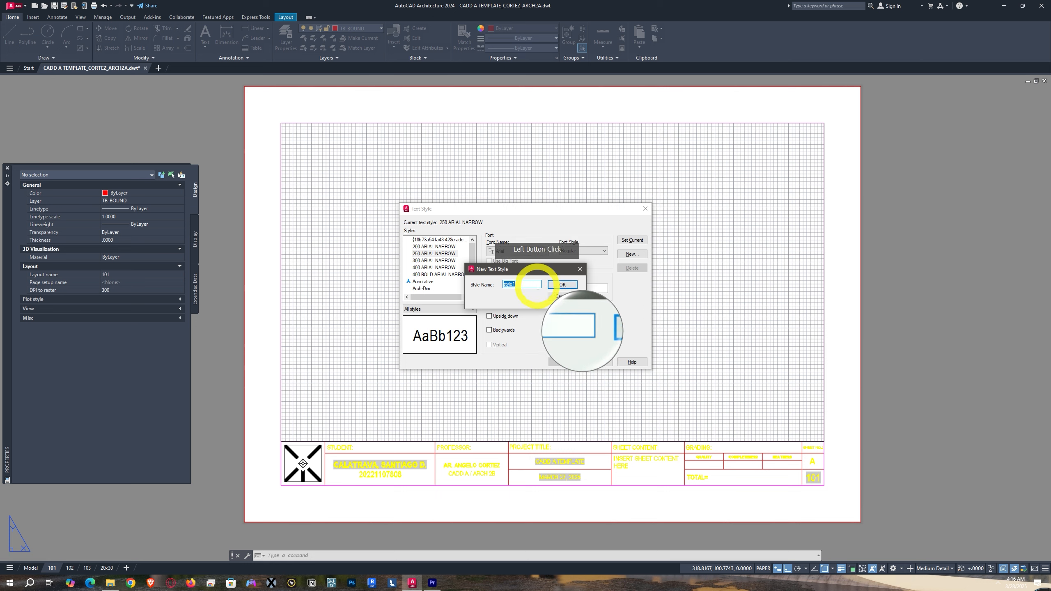
pyautogui.write('3')
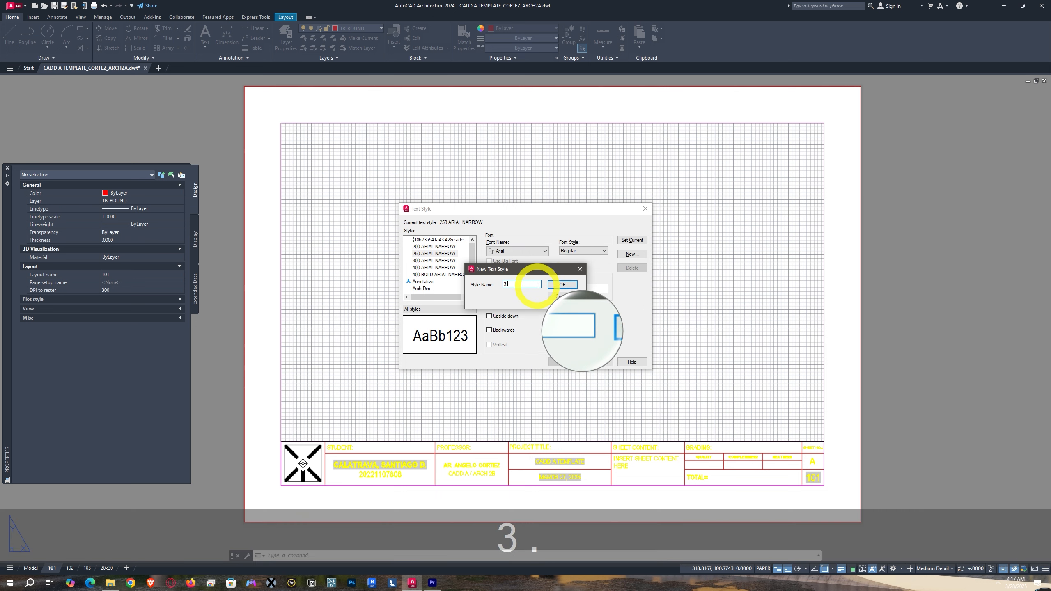
pyautogui.write('.0 A')
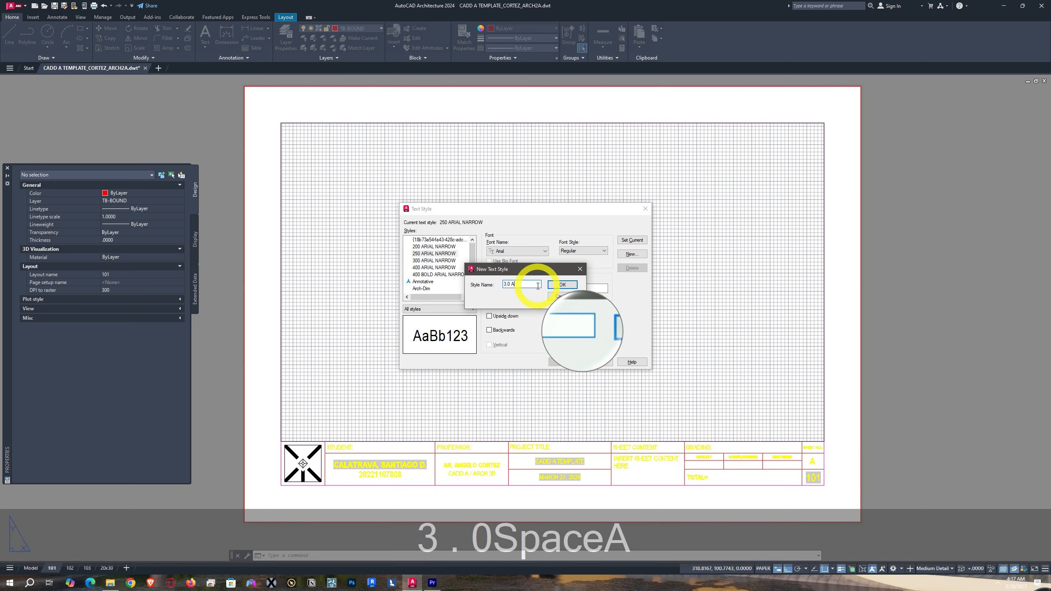
pyautogui.write('RIAL NARROW')
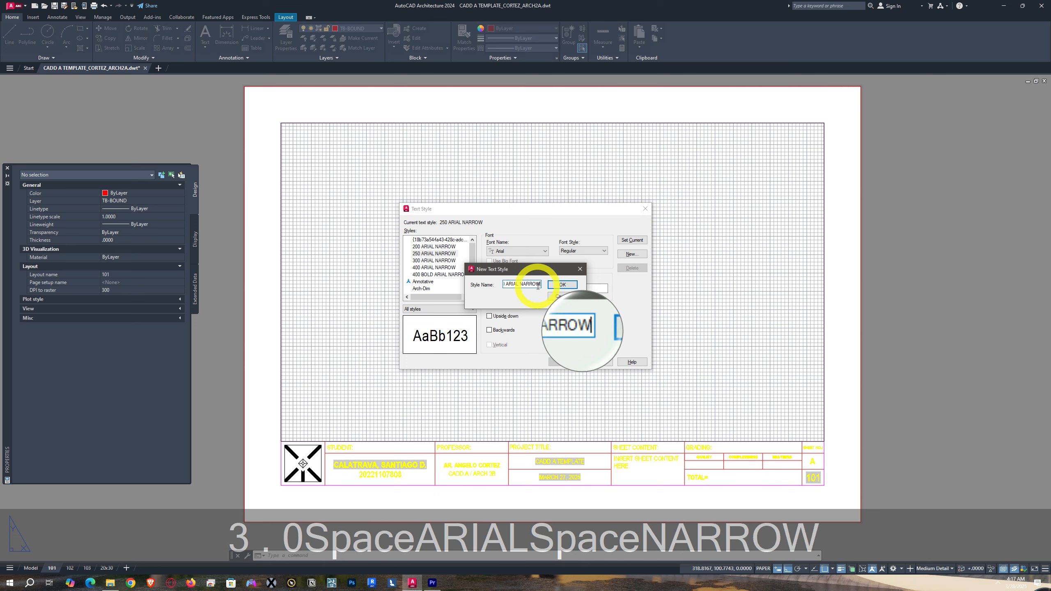
pyautogui.click(563, 284)
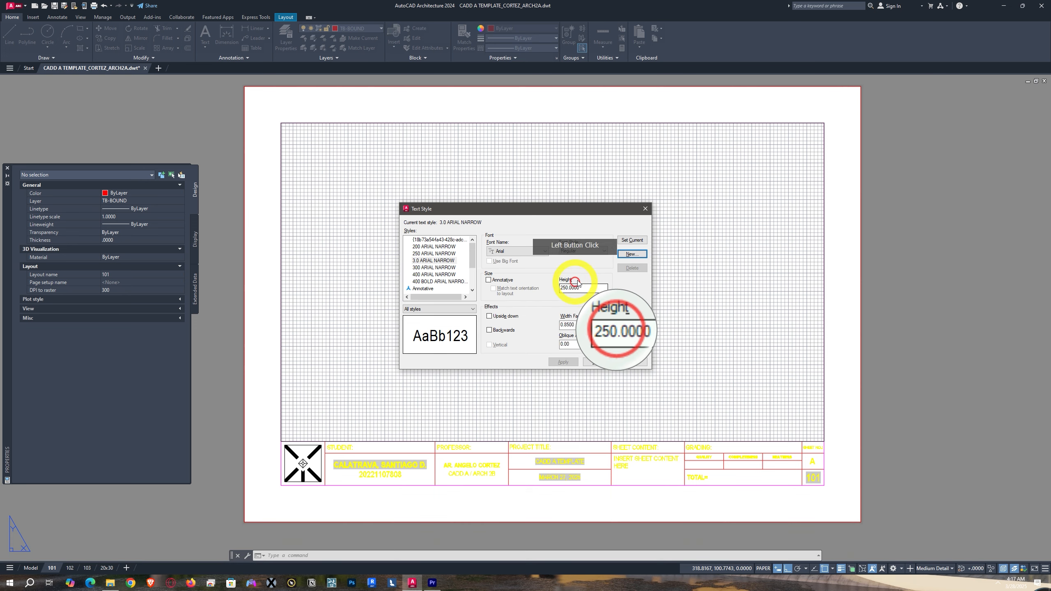
# - Set the text height of the 3.0 ARIAL NARROW style to 3.0 and save the change
pyautogui.click(630, 255)
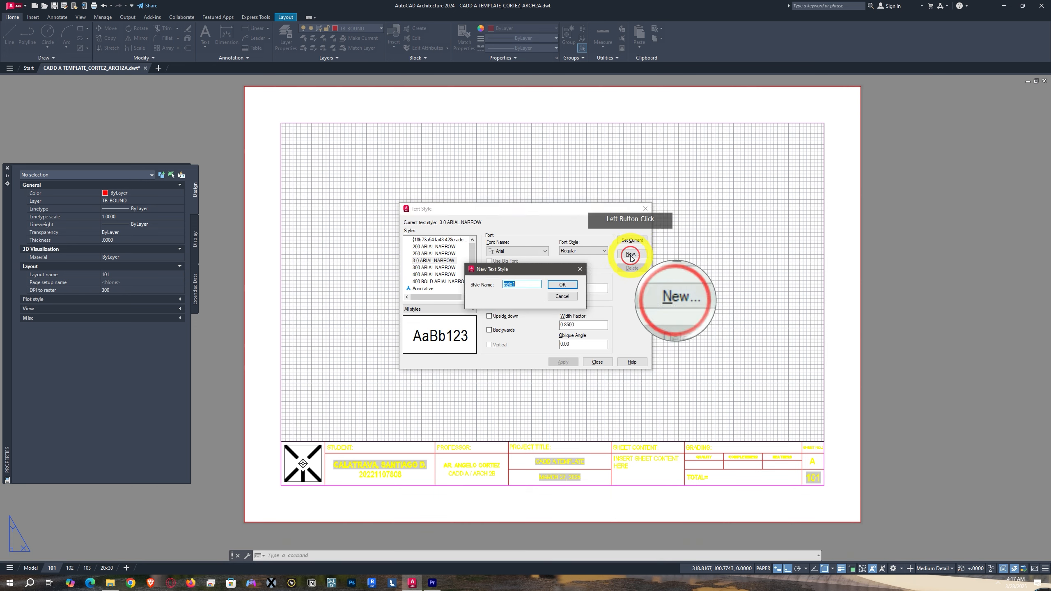
pyautogui.click(580, 269)
pyautogui.click(428, 261)
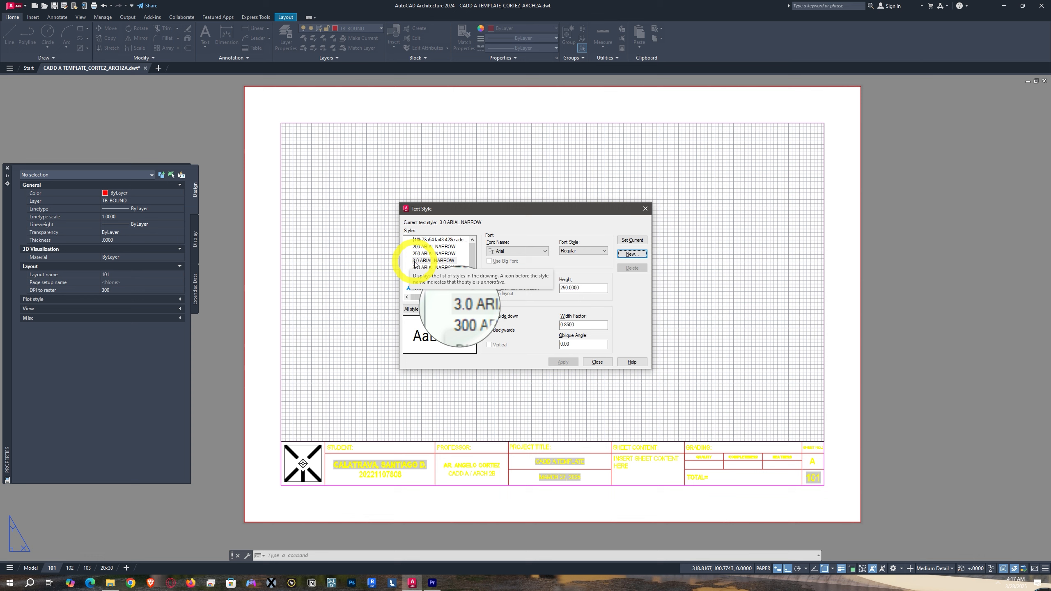
pyautogui.click(460, 262)
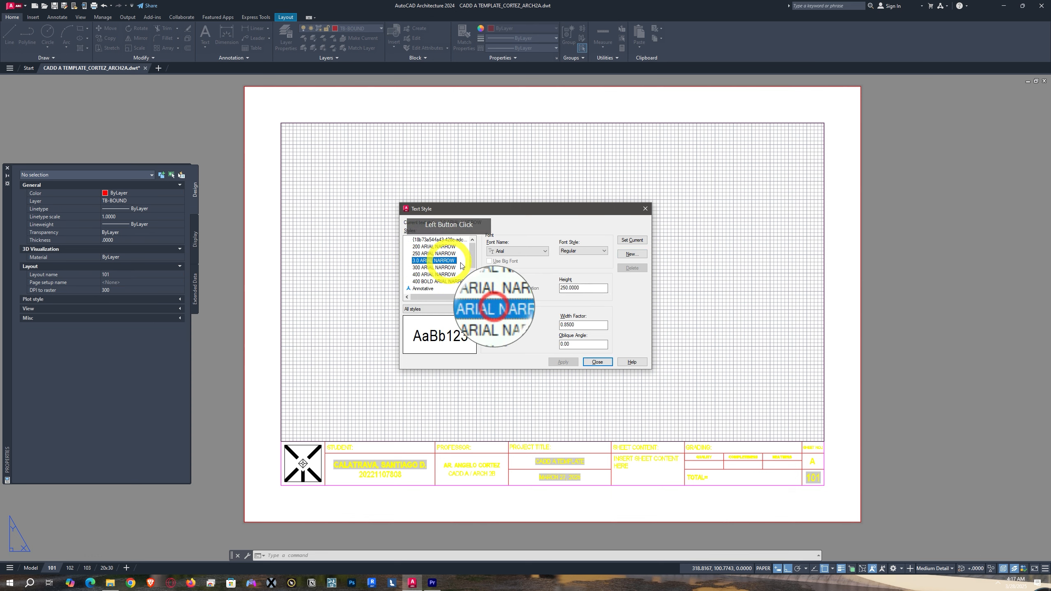
pyautogui.moveTo(585, 288); pyautogui.dragTo(542, 285)
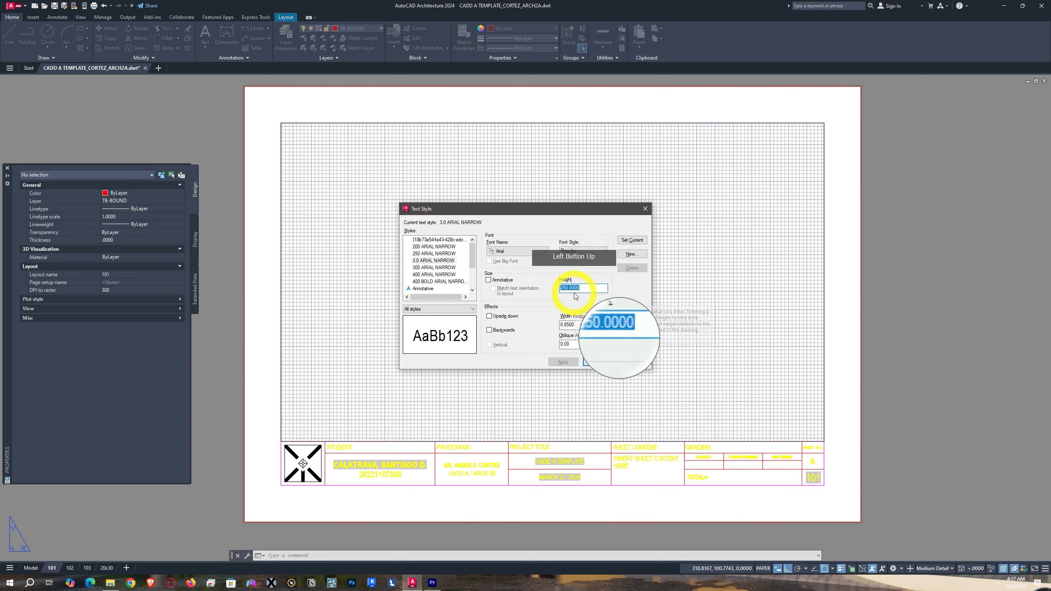
pyautogui.write('3.0')
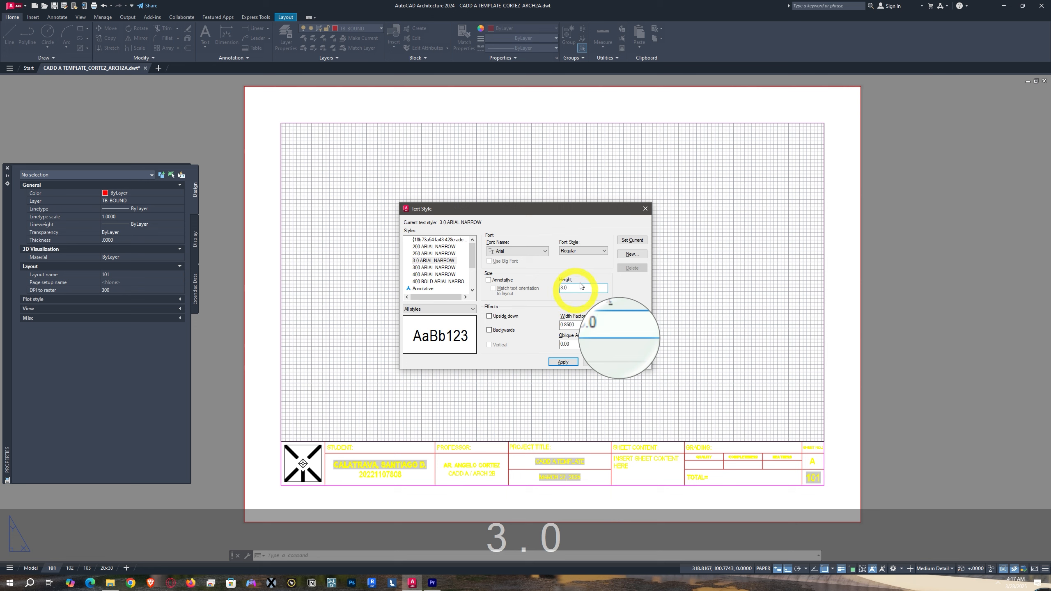
pyautogui.click(632, 254)
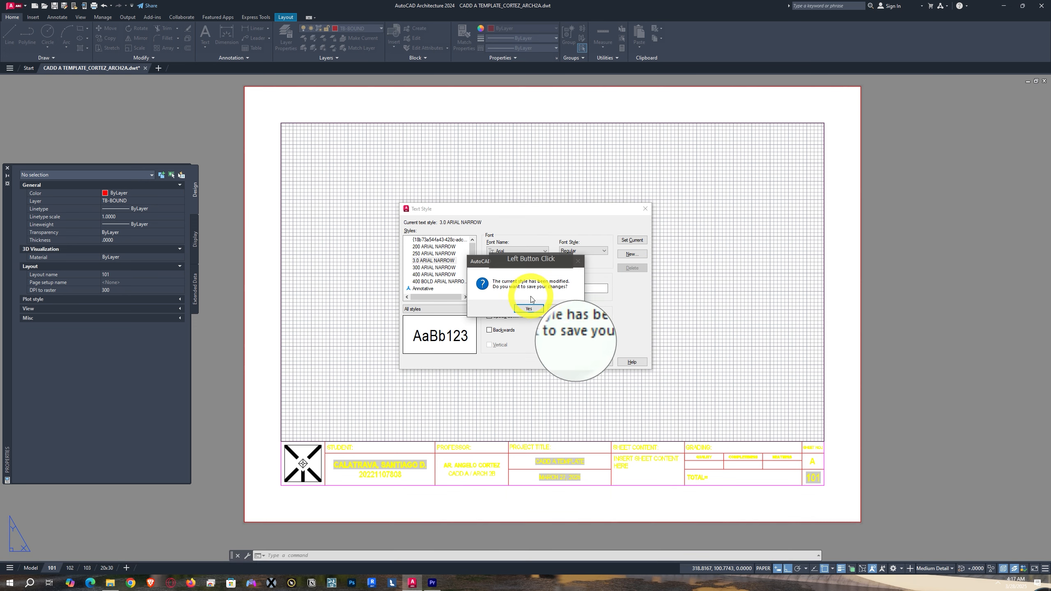
pyautogui.click(529, 308)
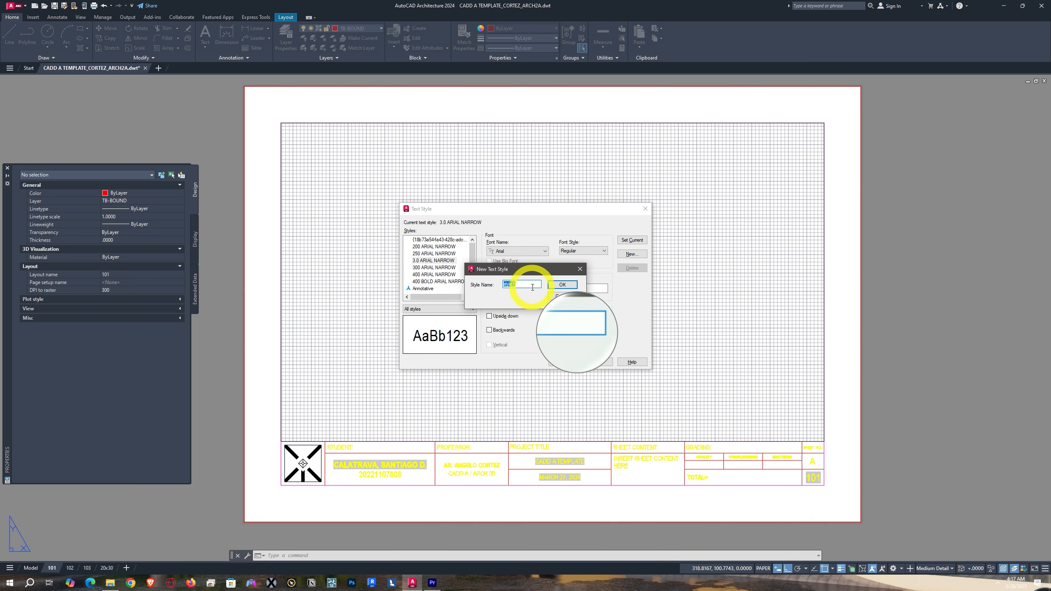
# - Create a text style named 4.0 ARIAL NARROW with a text height of 4.0 and save it
pyautogui.write('4.0 ARIAL NARROW')
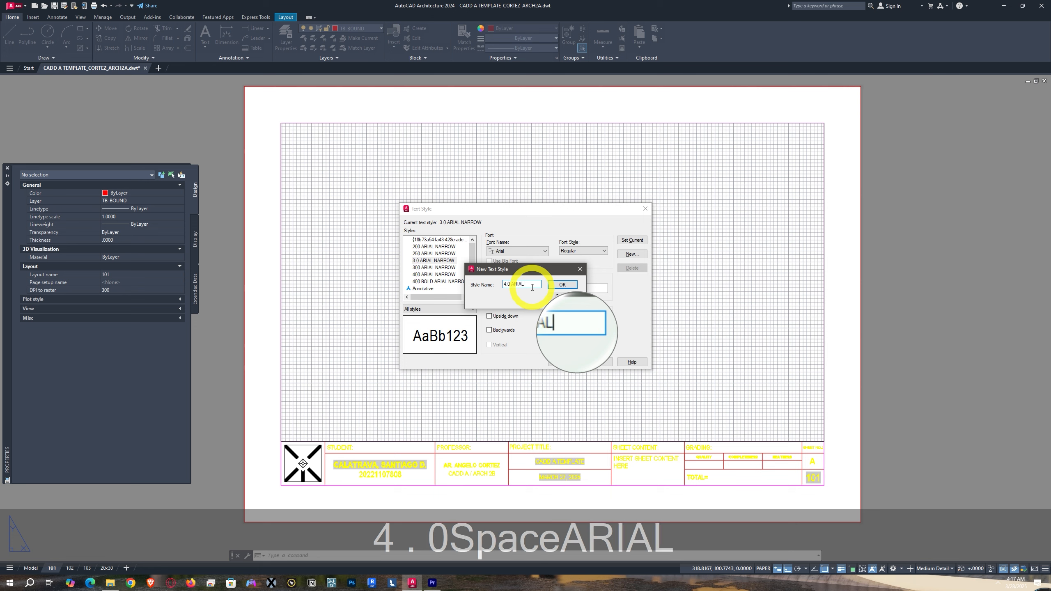
pyautogui.click(562, 285)
pyautogui.moveTo(605, 288); pyautogui.dragTo(553, 291)
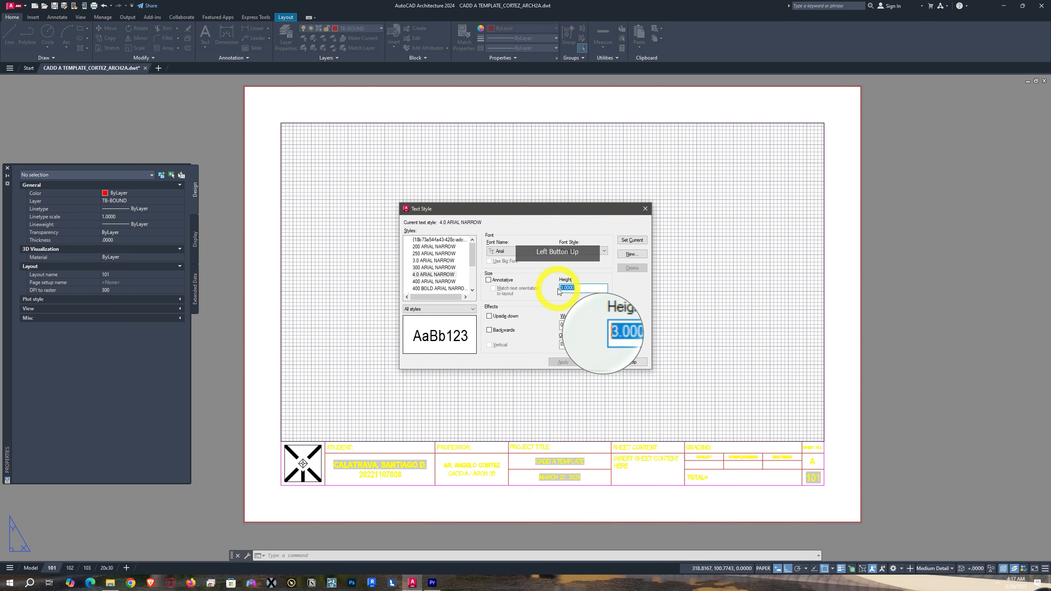
pyautogui.write('4')
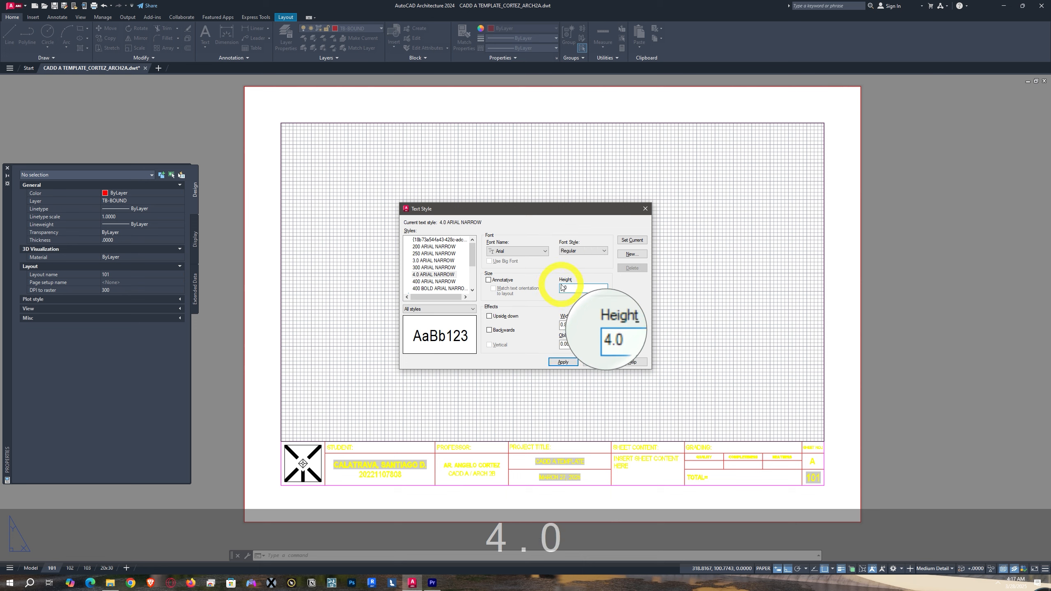
pyautogui.click(632, 253)
pyautogui.click(522, 307)
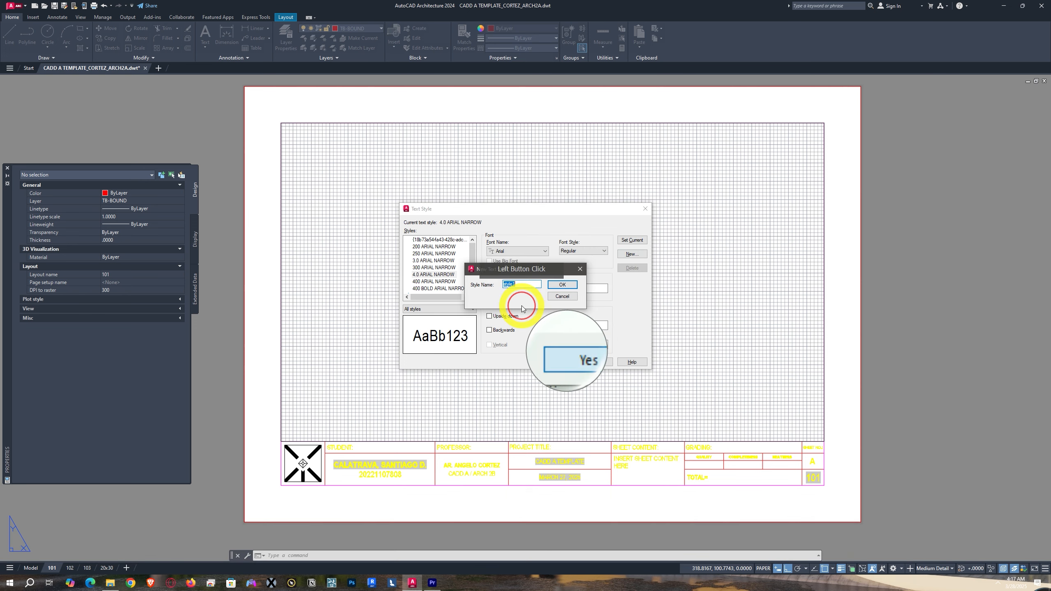
# - Create a text style named 5.0 ARIAL NARROW with a height of 5.0000, apply it and close the text style settings
pyautogui.write('5.0')
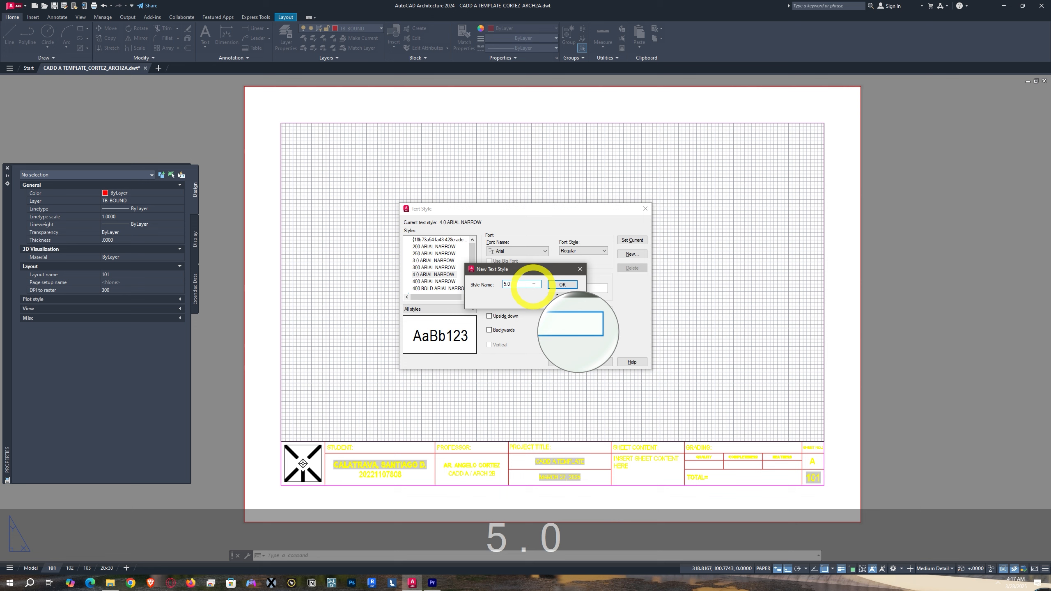
pyautogui.write(' ARIAL NARROW')
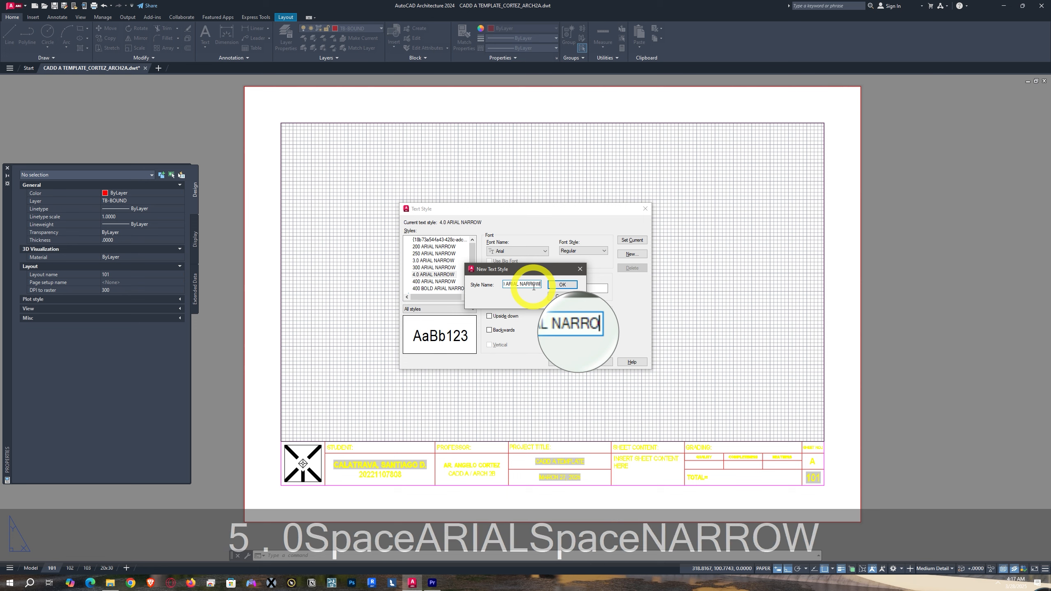
pyautogui.click(562, 284)
pyautogui.doubleClick(582, 288)
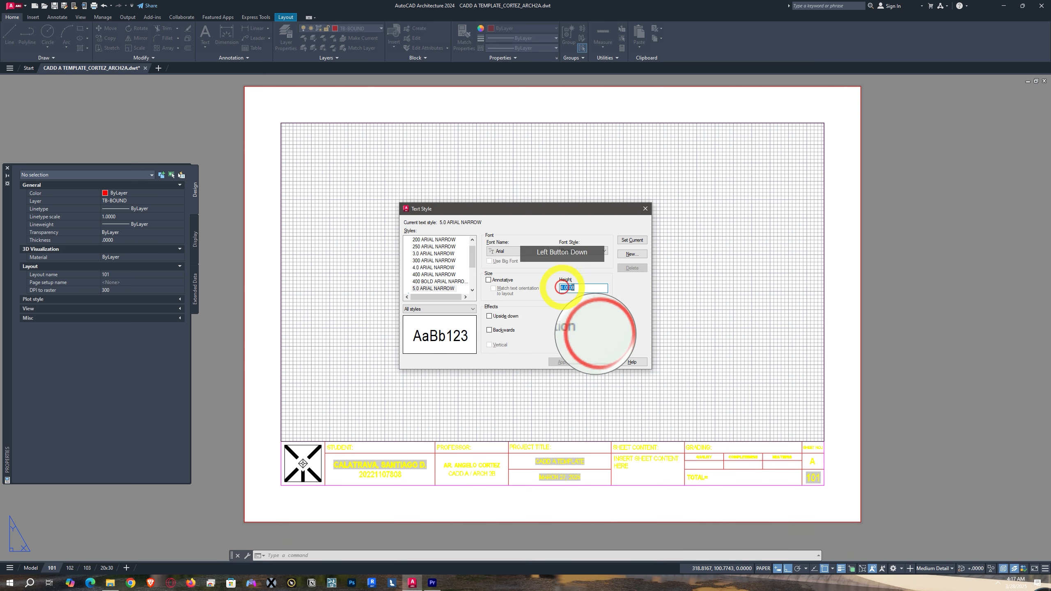
pyautogui.write('5.')
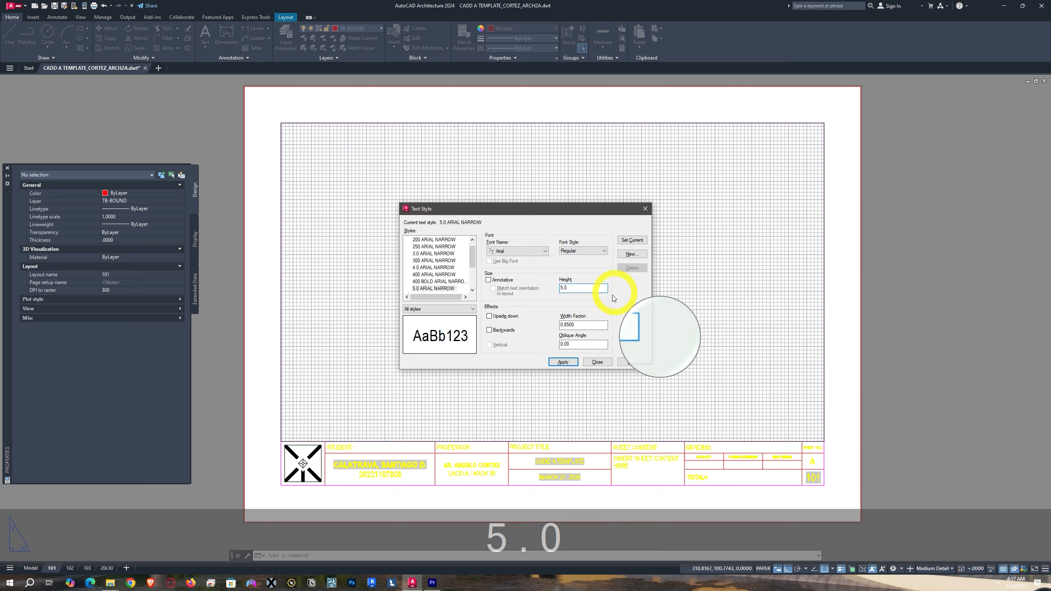
pyautogui.write('000')
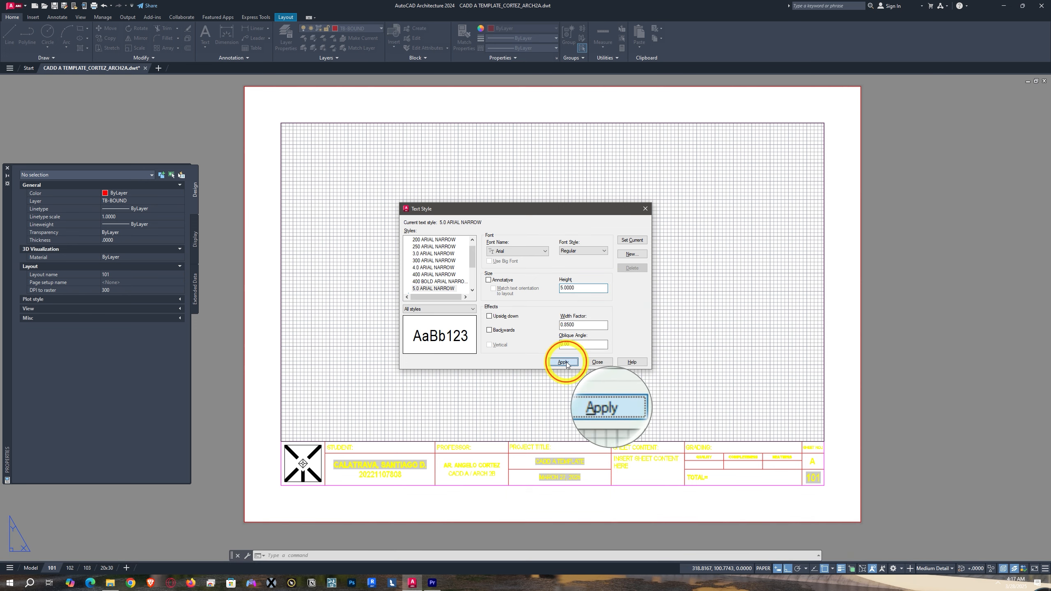
pyautogui.click(563, 362)
pyautogui.click(593, 362)
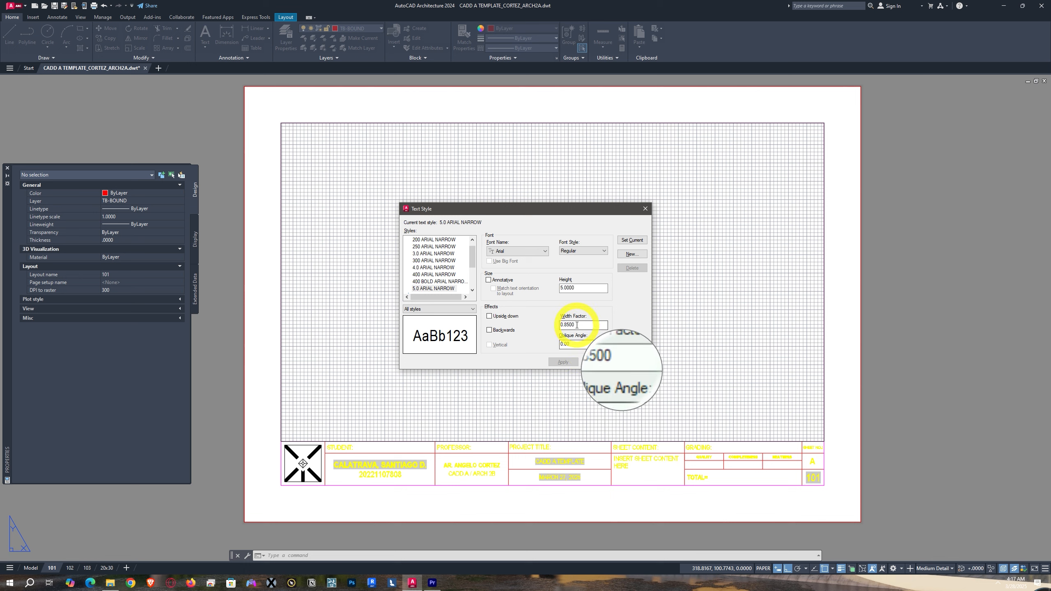
pyautogui.moveTo(576, 324); pyautogui.dragTo(556, 324)
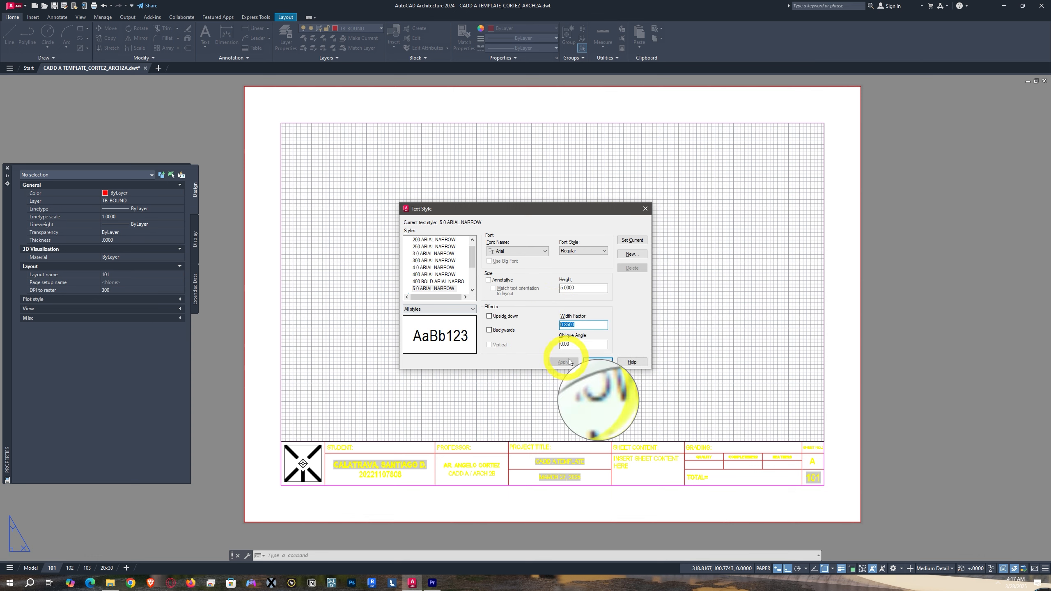
pyautogui.click(596, 361)
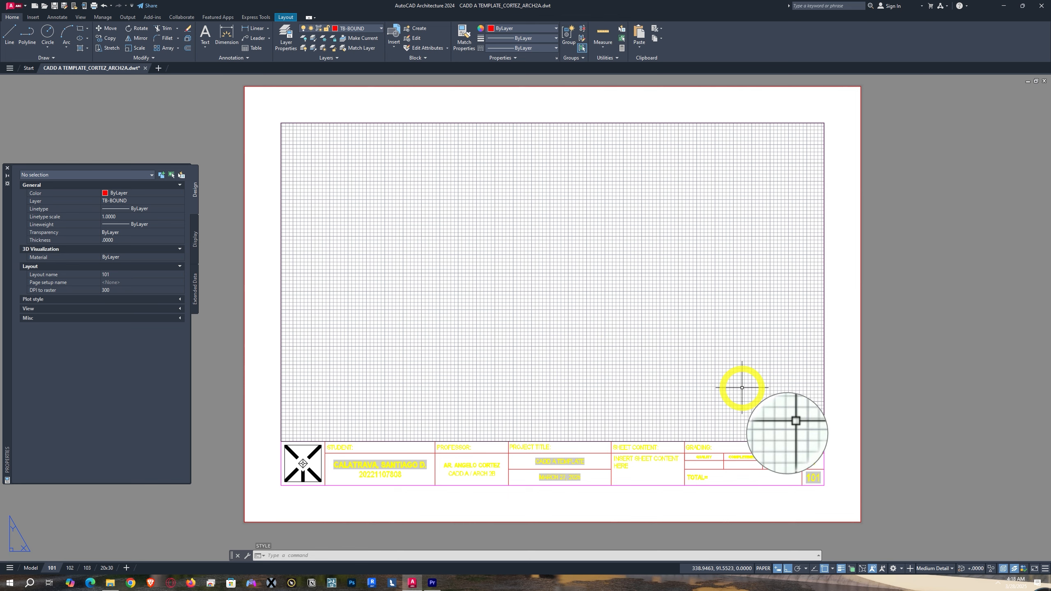
# - Choose TB-BOUND as the current layer
pyautogui.click(369, 29)
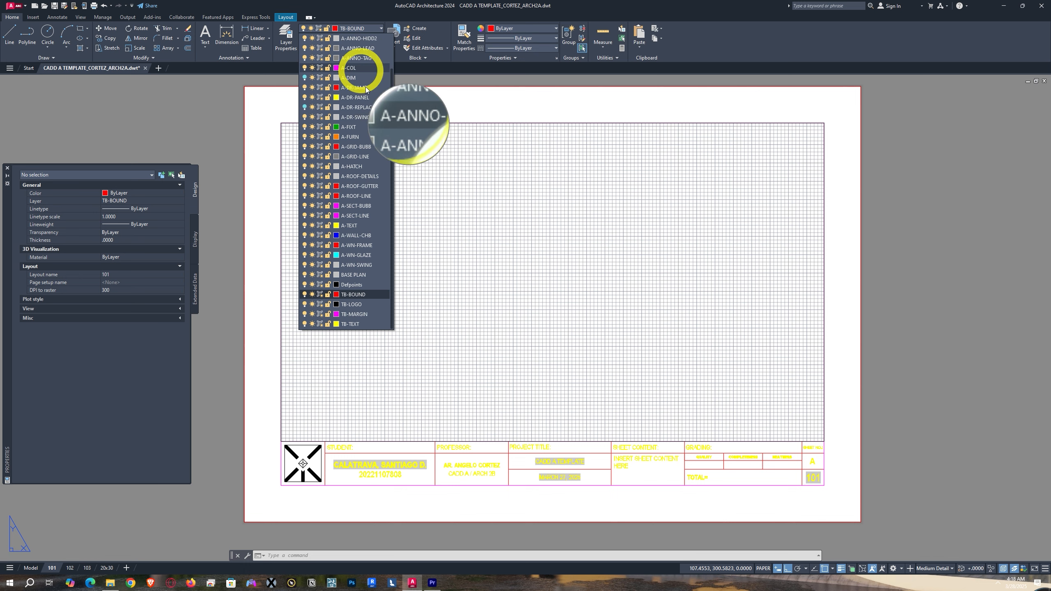
pyautogui.scroll(-2, 350, 186)
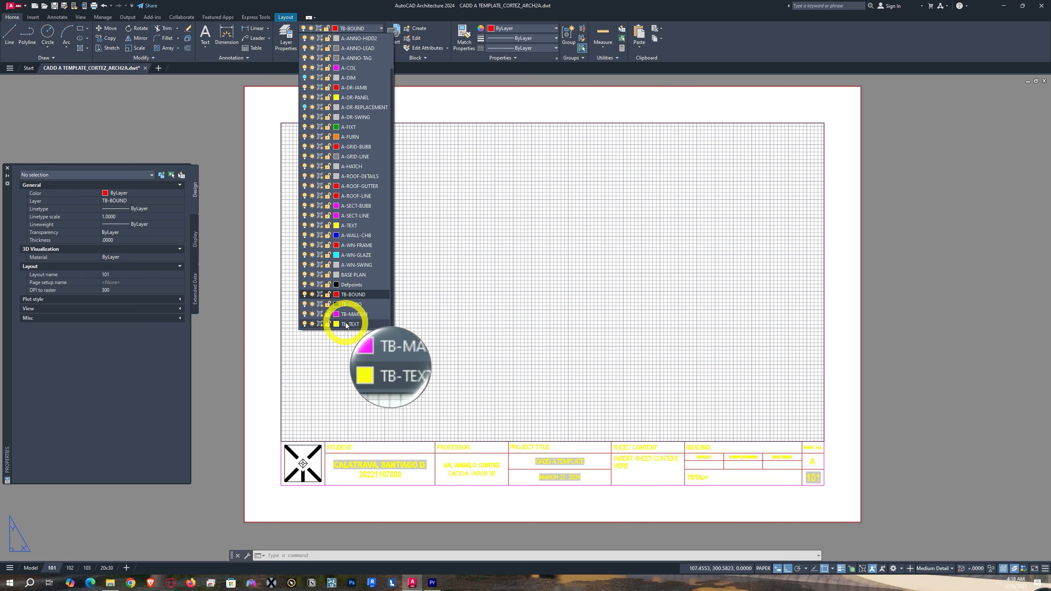
pyautogui.click(344, 294)
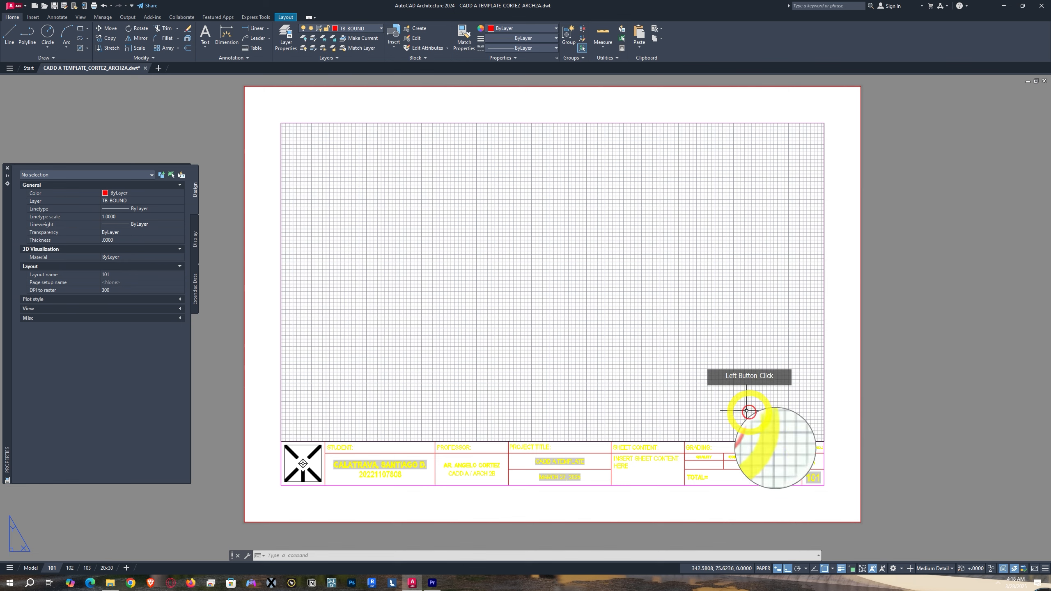
# - Draw a circle of radius 7.5 on the sheet just above the title block's sheet content cell
pyautogui.scroll(4, 770, 414)
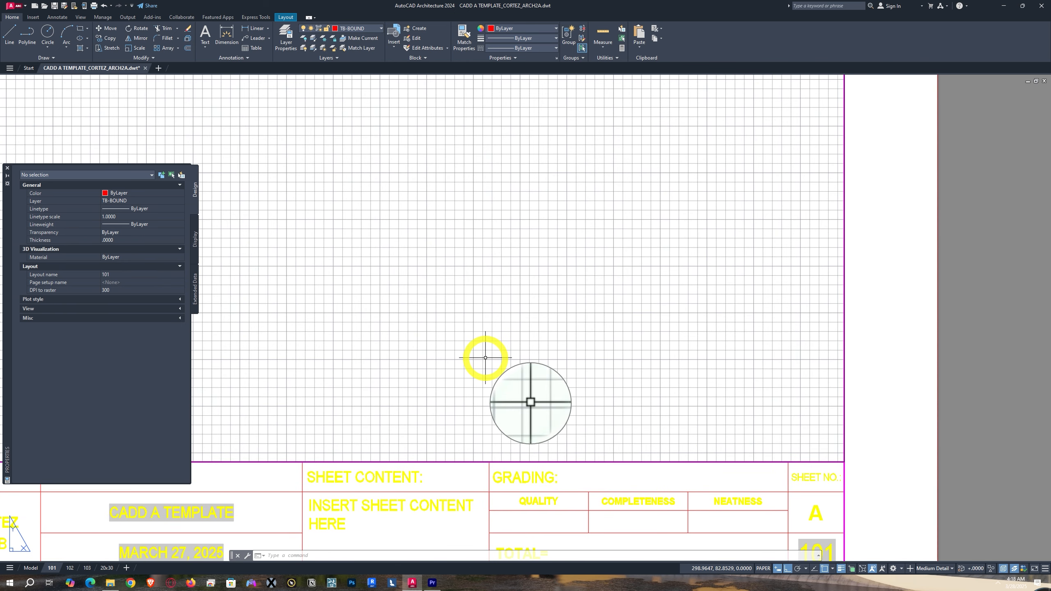
pyautogui.write('c')
pyautogui.press('space')
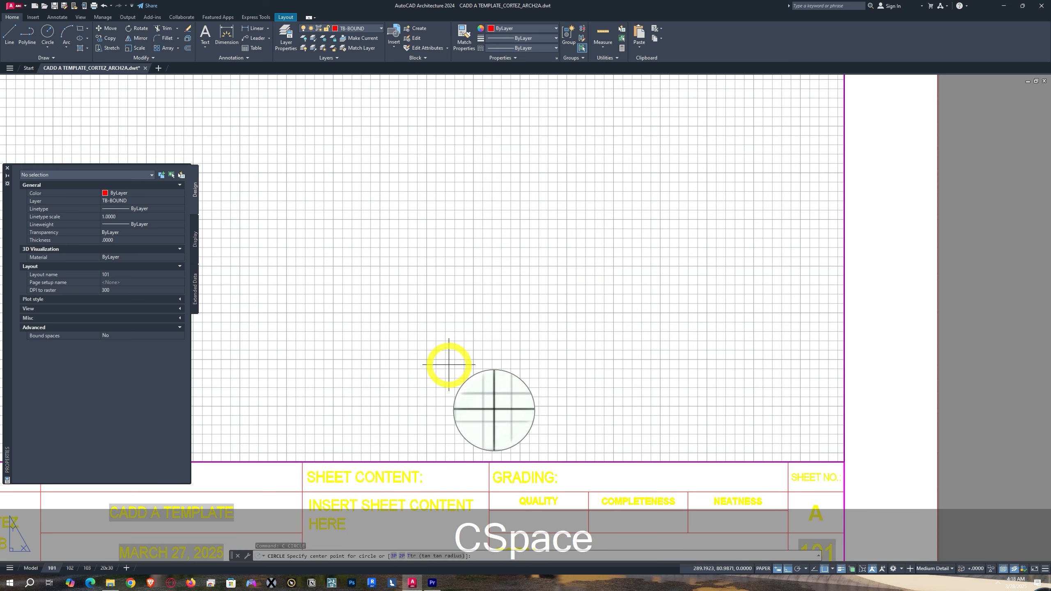
pyautogui.click(450, 364)
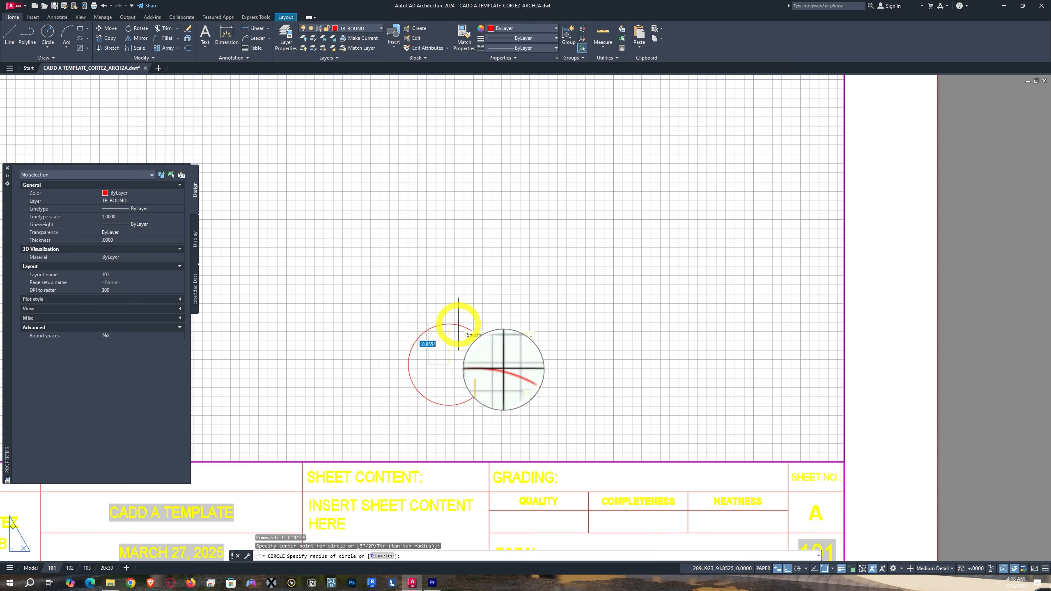
pyautogui.write('7.5')
pyautogui.press('Return')
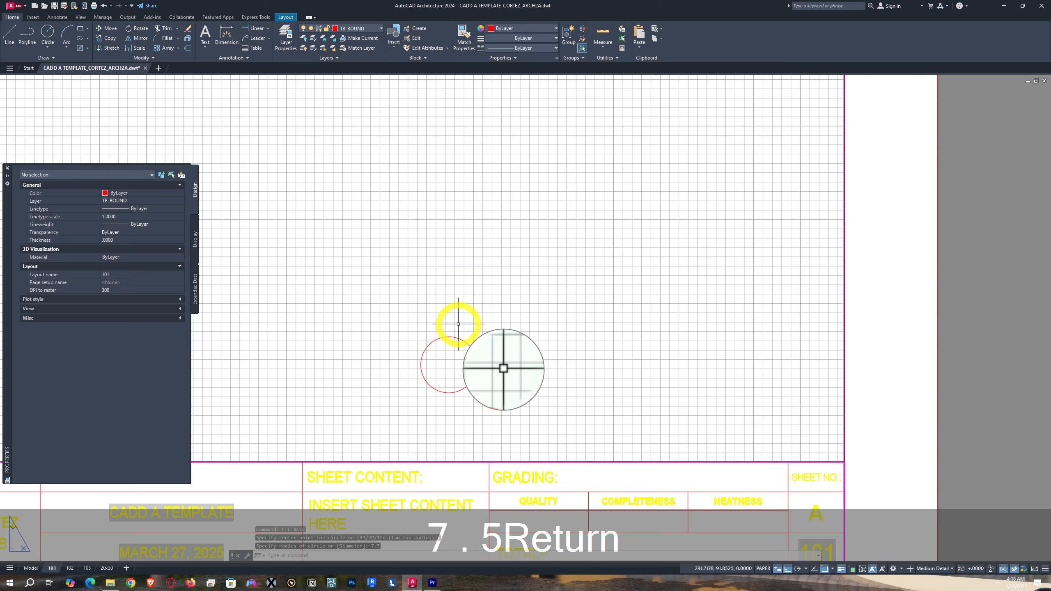
# - Draw a horizontal line across the circle's full diameter, from its left quadrant to its right quadrant
pyautogui.moveTo(501, 336); pyautogui.dragTo(538, 317, button='middle')
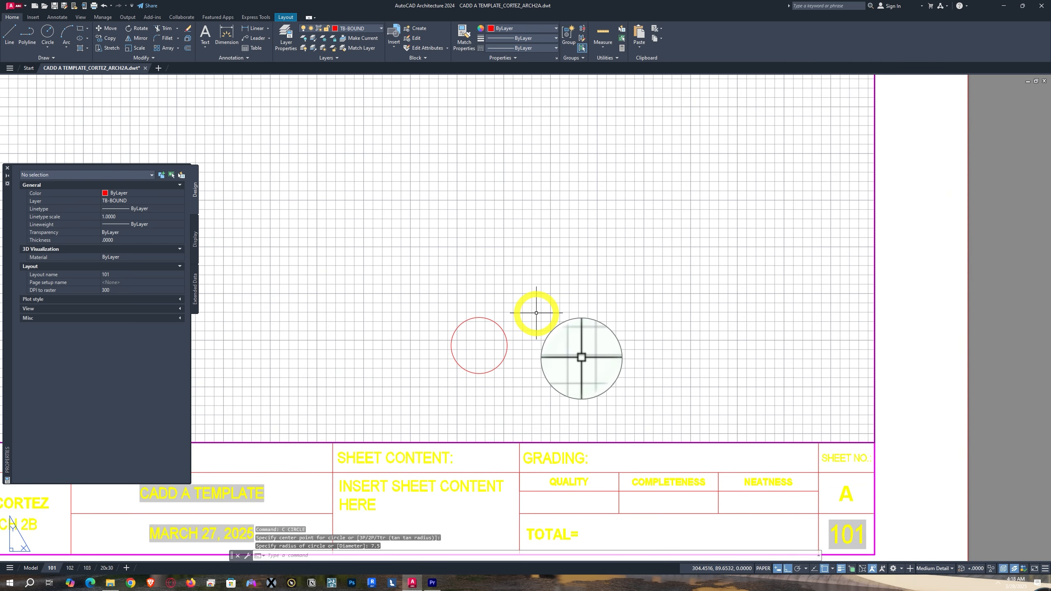
pyautogui.write('l')
pyautogui.press('space')
pyautogui.scroll(3, 455, 360)
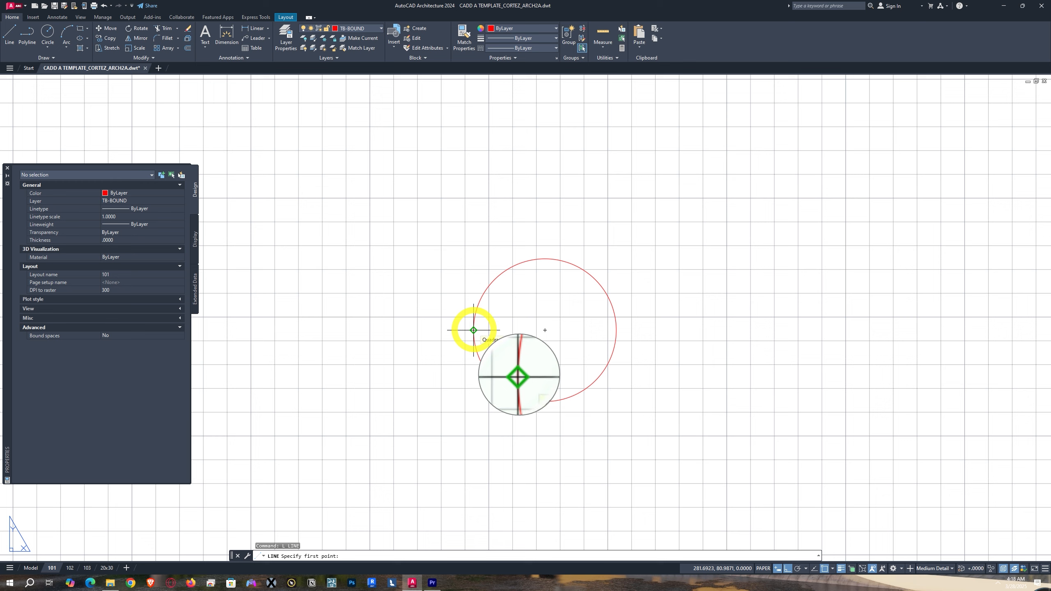
pyautogui.click(474, 330)
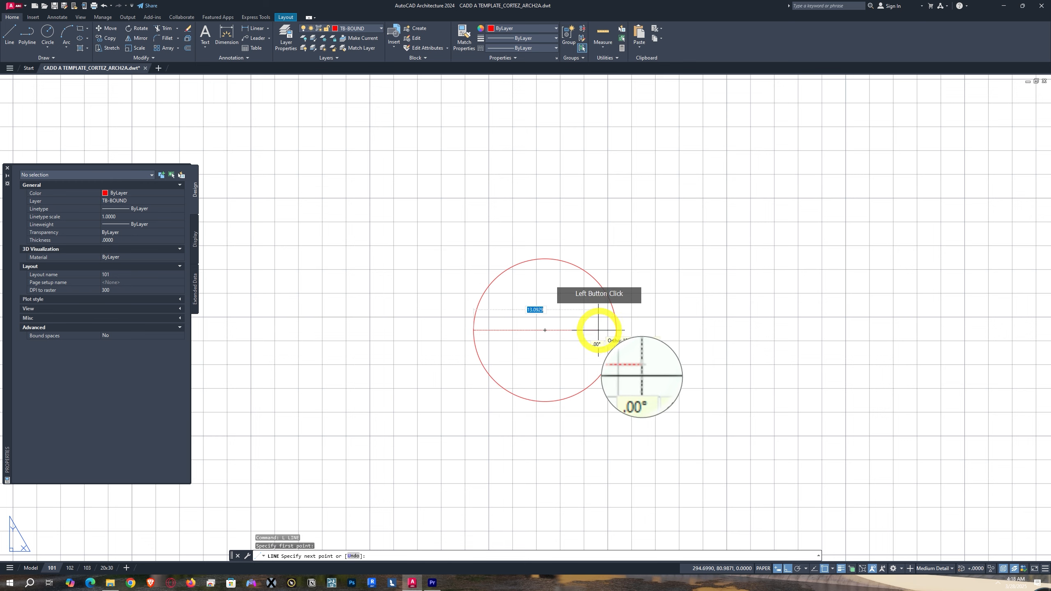
pyautogui.click(616, 330)
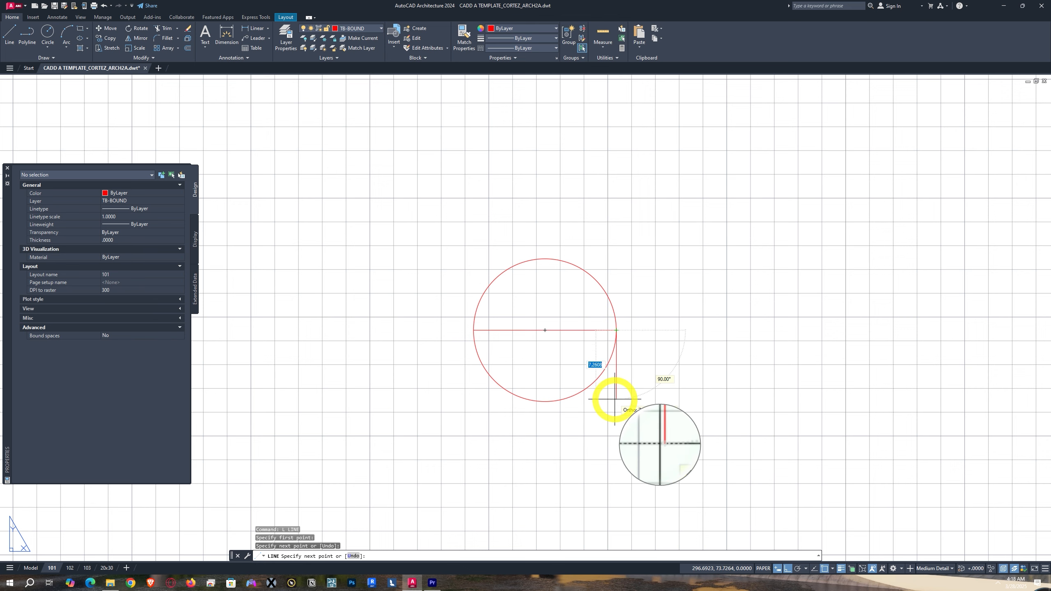
pyautogui.press('Return')
# - Start a block definition from the circle and its diameter line, named DYN_DRAWING TITLE
pyautogui.scroll(-2, 554, 345)
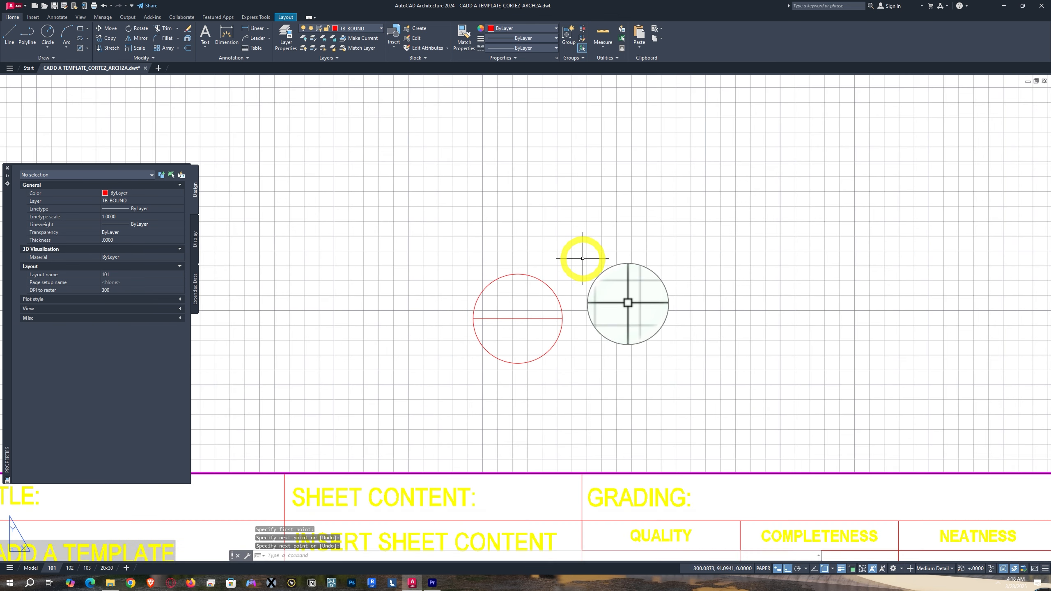
pyautogui.click(583, 259)
pyautogui.click(457, 376)
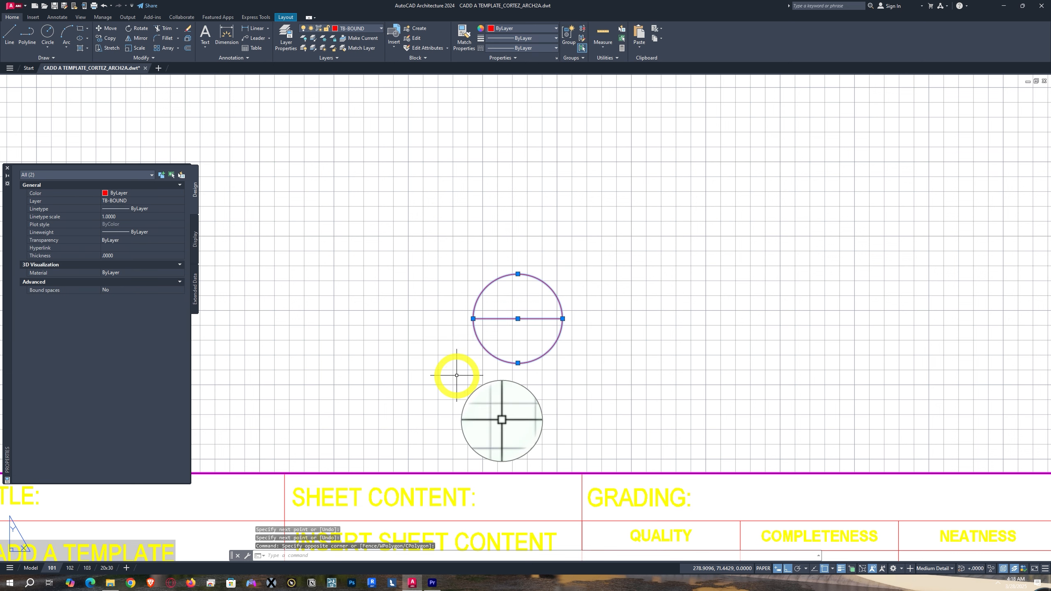
pyautogui.write('B')
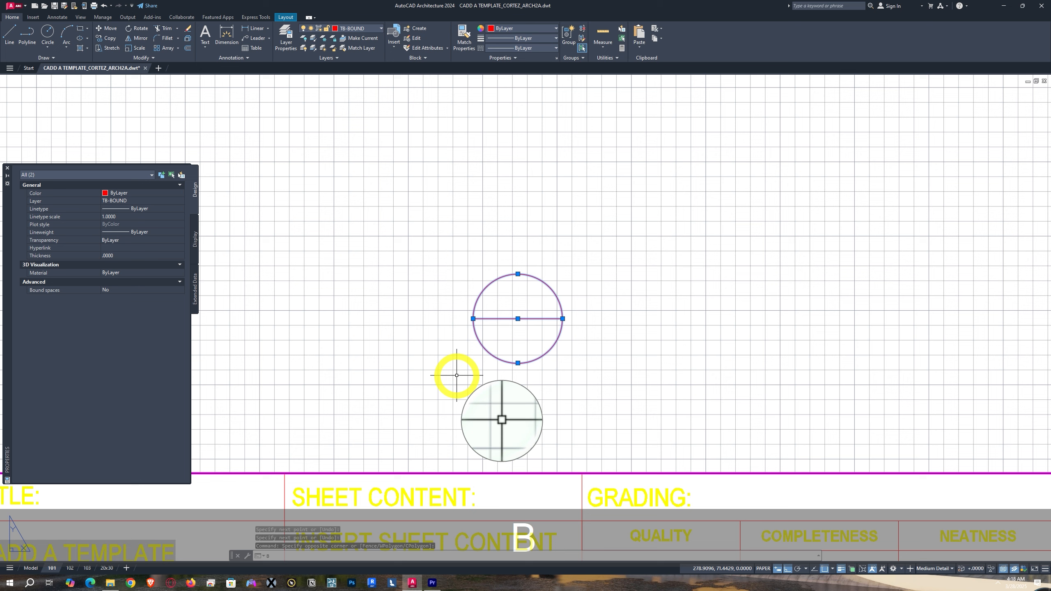
pyautogui.press('Return')
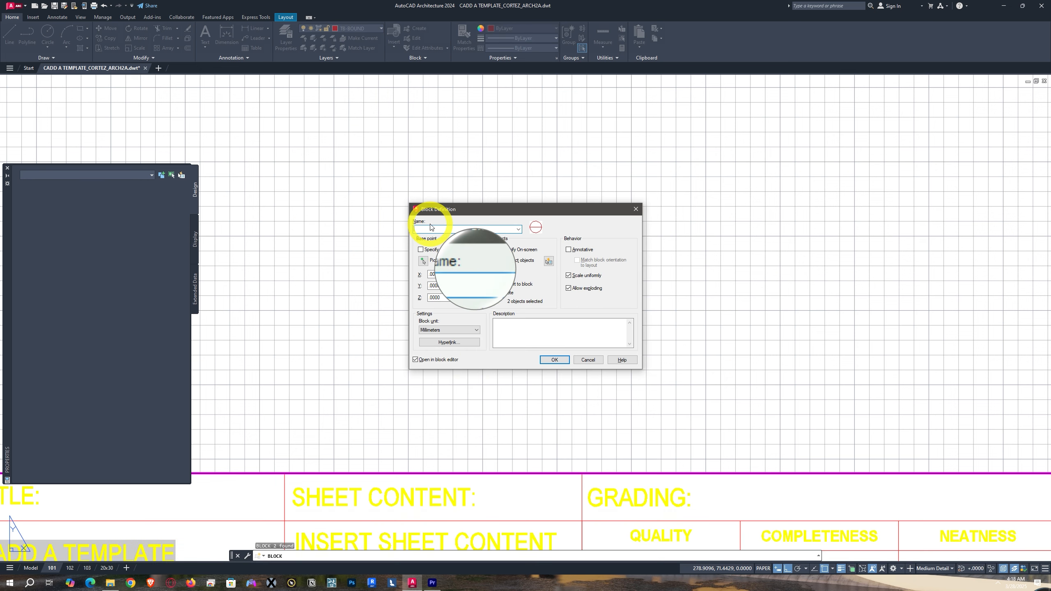
pyautogui.write('D')
pyautogui.write('YN_DRAW')
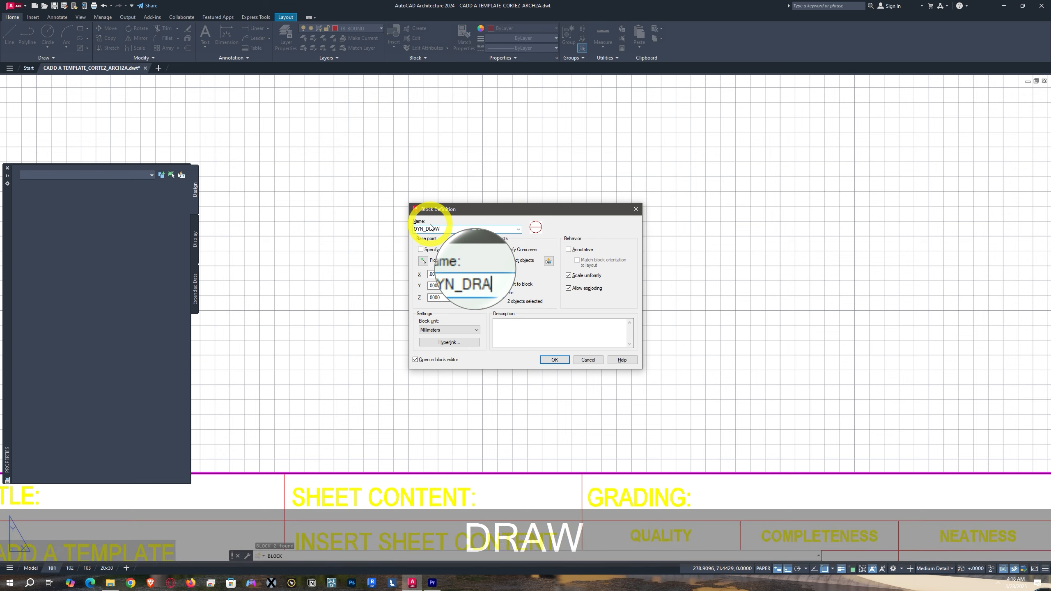
pyautogui.write('EIN')
pyautogui.press('BackSpace')
pyautogui.press('BackSpace')
pyautogui.press('BackSpace')
pyautogui.write('ING ')
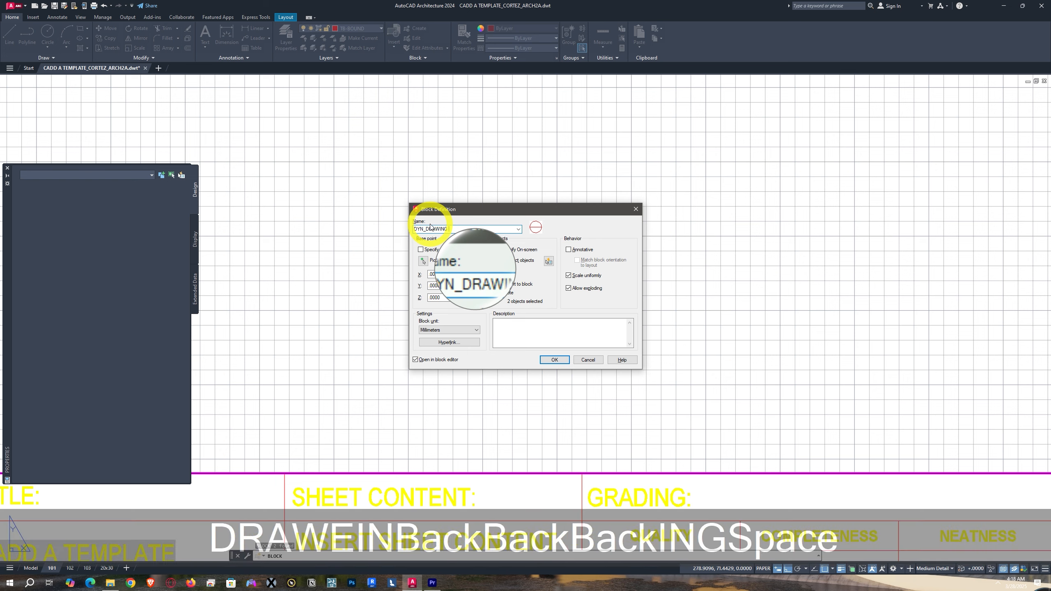
pyautogui.write('TITLE')
pyautogui.press('BackSpace')
pyautogui.press('BackSpace')
pyautogui.write('TLE')
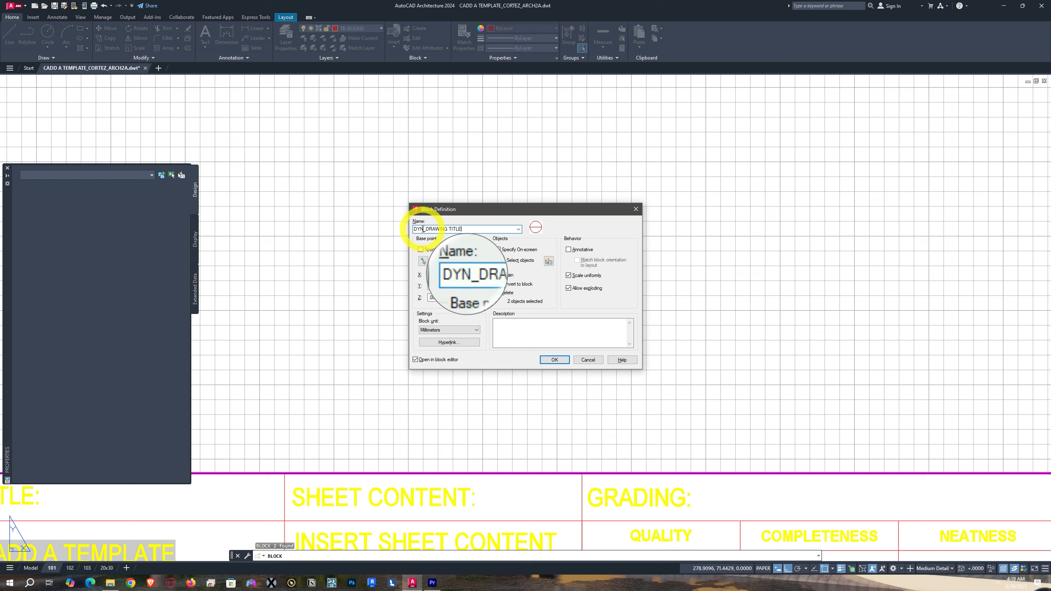
# - Set the block's base point at the circle's center and create the block, opening it in the block editor
pyautogui.click(423, 260)
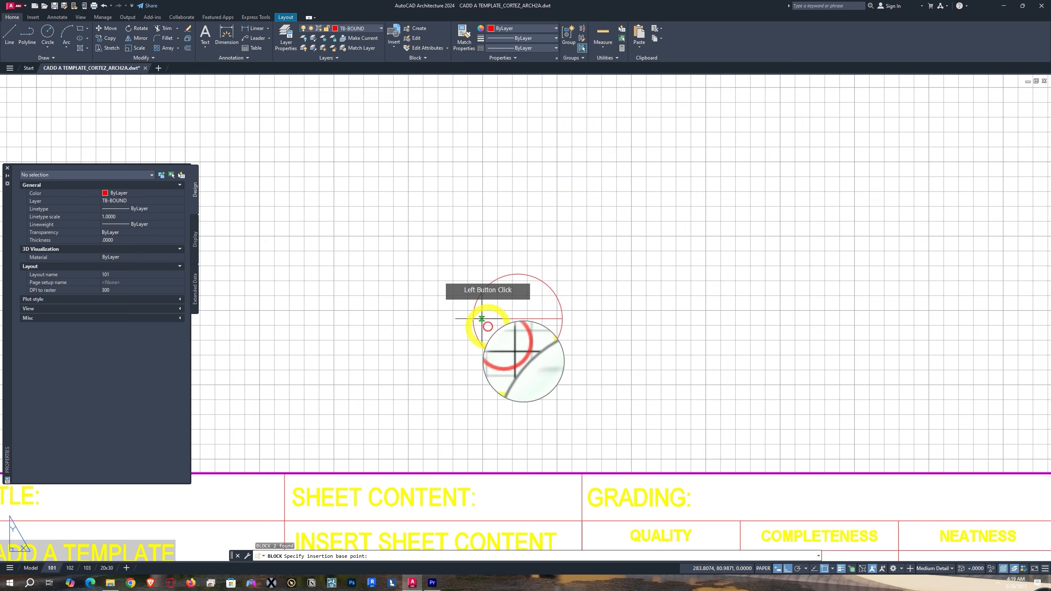
pyautogui.click(518, 318)
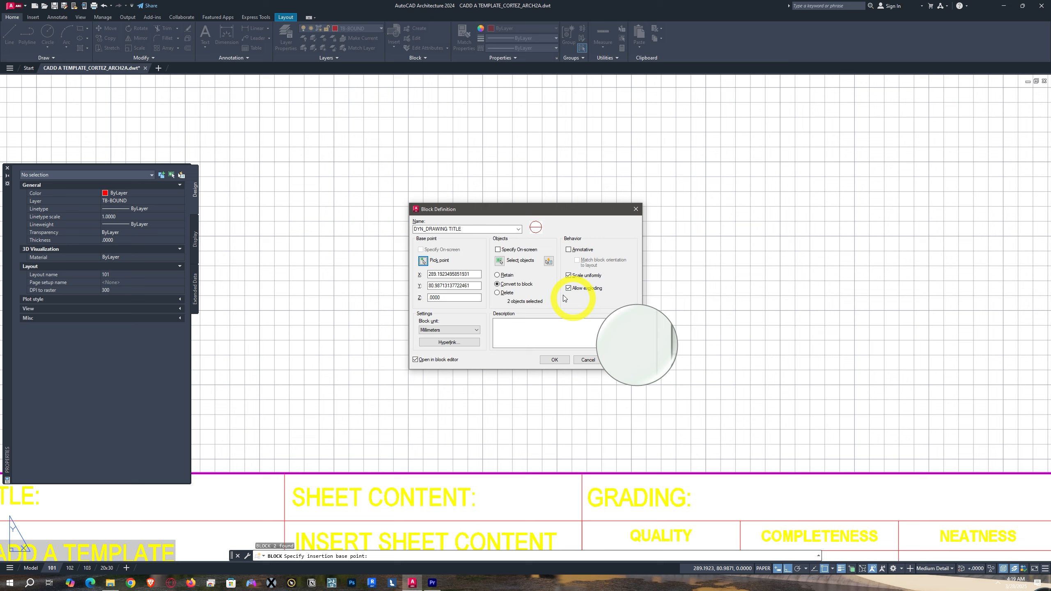
pyautogui.click(555, 360)
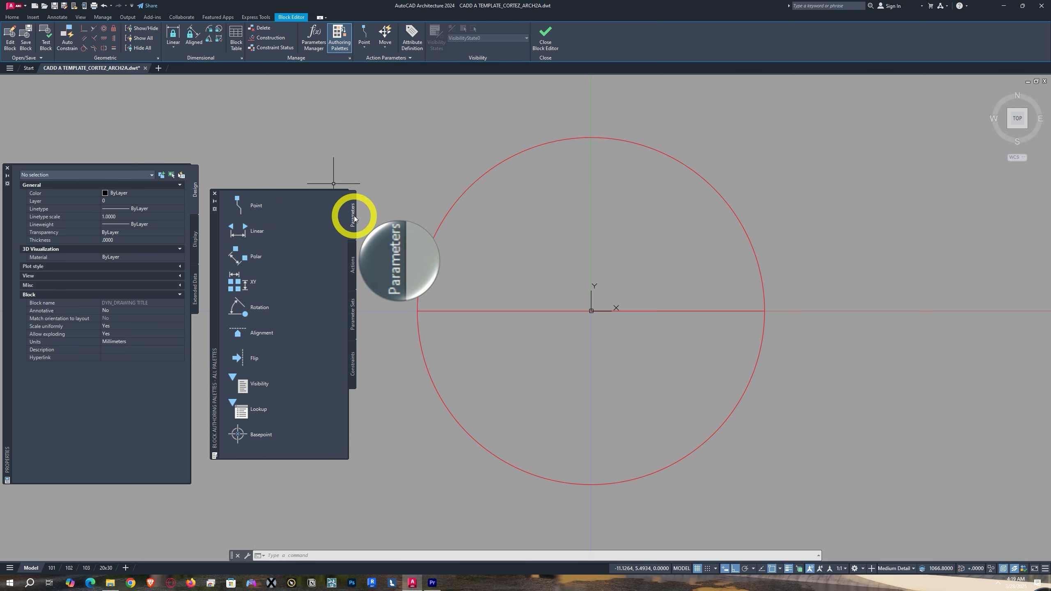
# - Add a linear parameter spanning the circle's left and right quadrants, with its label placed below the circle
pyautogui.click(257, 231)
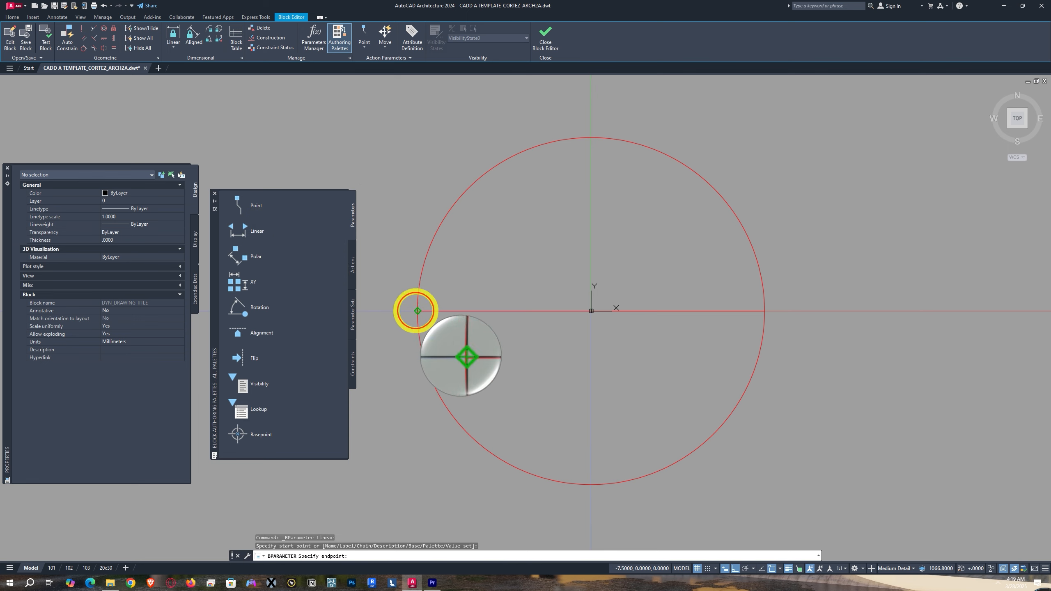
pyautogui.click(762, 310)
pyautogui.moveTo(634, 360); pyautogui.dragTo(614, 277, button='middle')
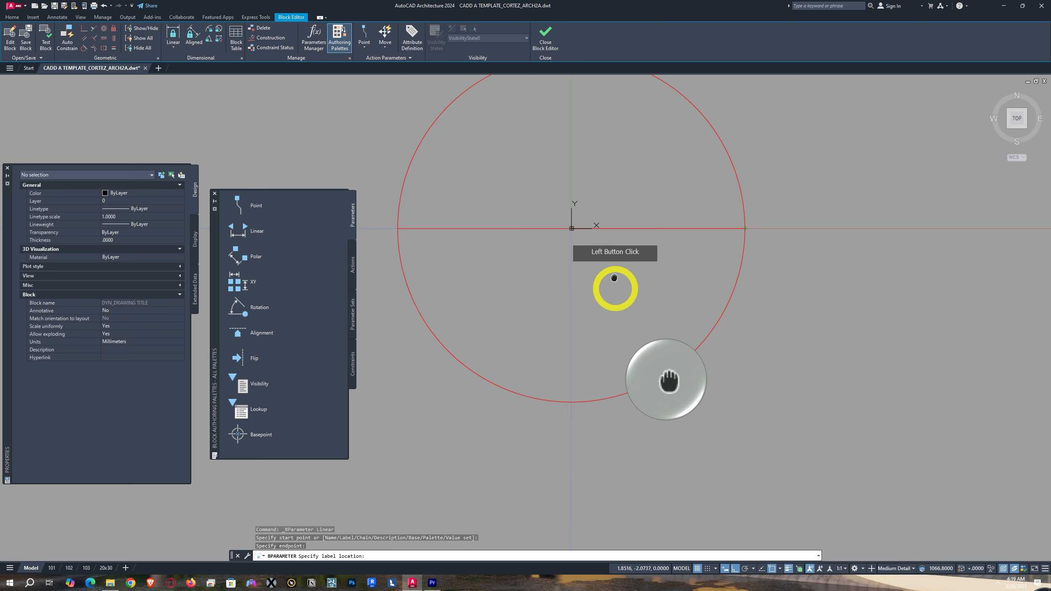
pyautogui.scroll(-5, 611, 315)
pyautogui.click(603, 389)
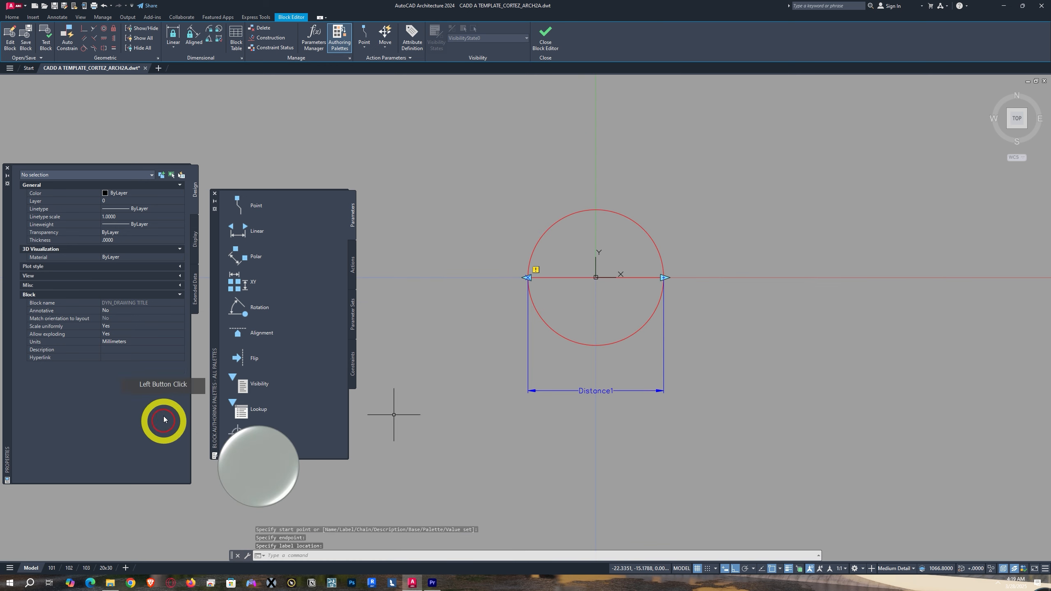
# - Rename the linear parameter's distance as DRAWING TITLE EXTENSION LINE
pyautogui.click(618, 381)
pyautogui.click(578, 402)
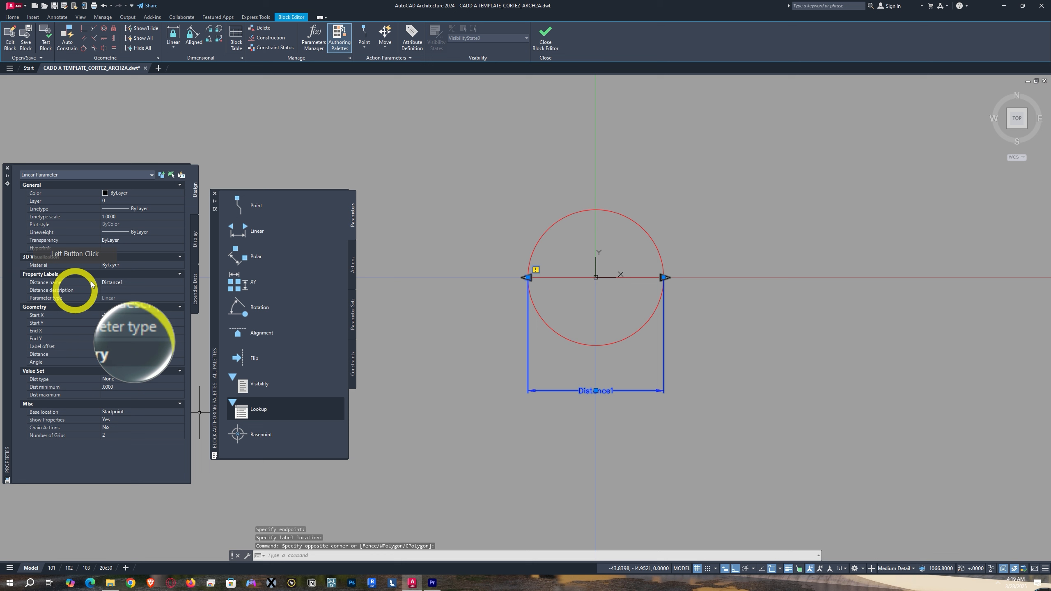
pyautogui.click(128, 282)
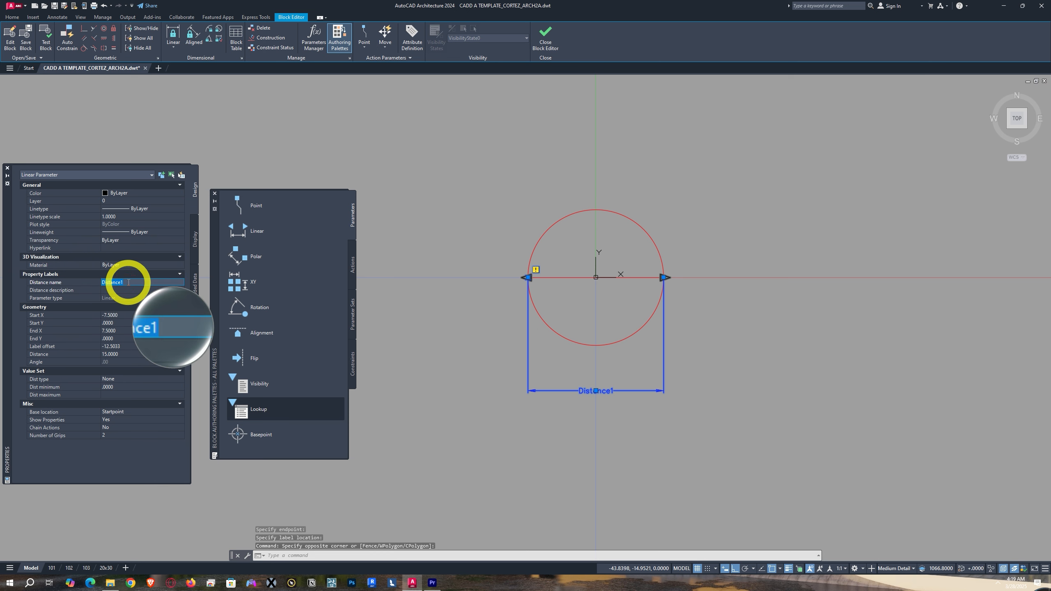
pyautogui.write('DRAWING TI')
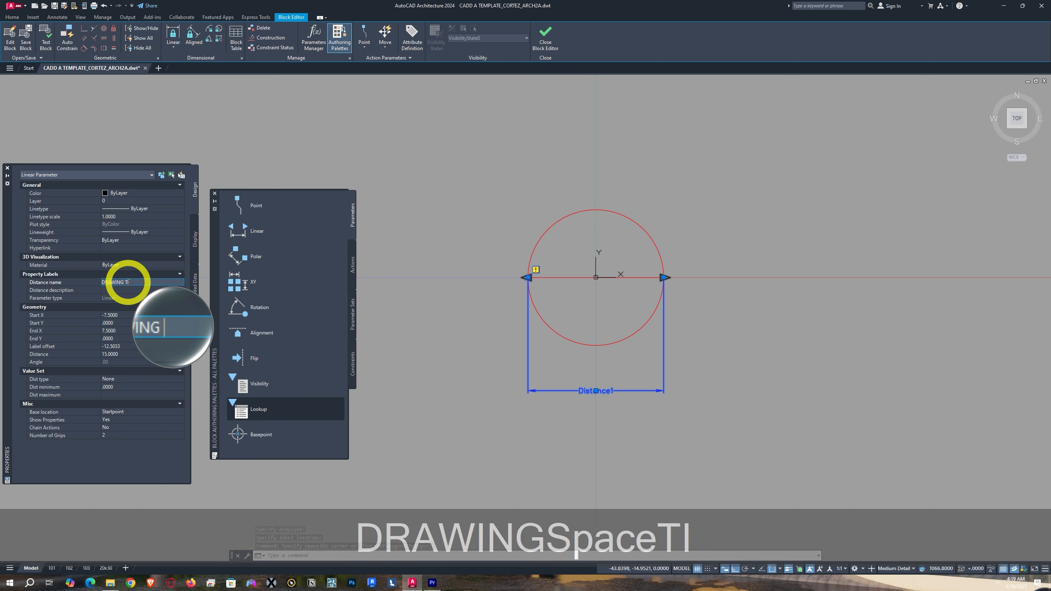
pyautogui.write('TLE EXTENLI')
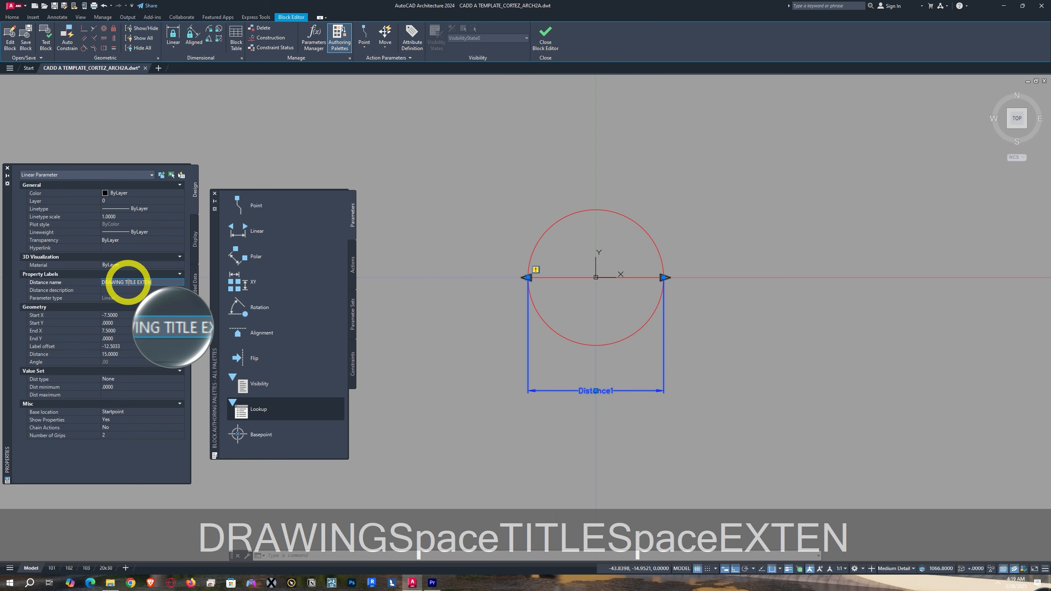
pyautogui.press('BackSpace')
pyautogui.press('BackSpace')
pyautogui.write('ON LINE')
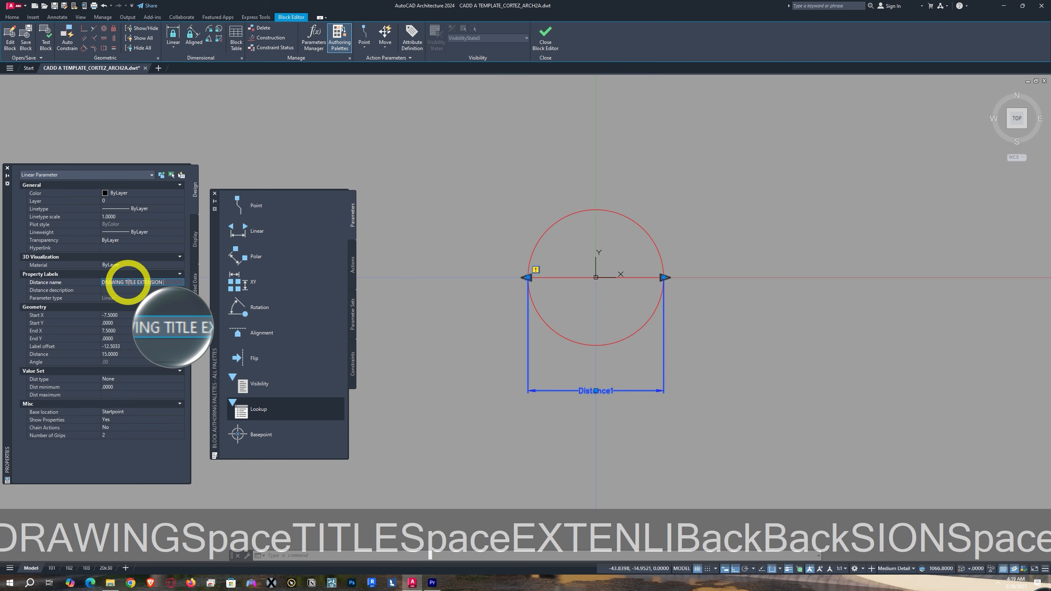
# - Set the linear parameter's number of grips to 1 and deselect it
pyautogui.click(120, 436)
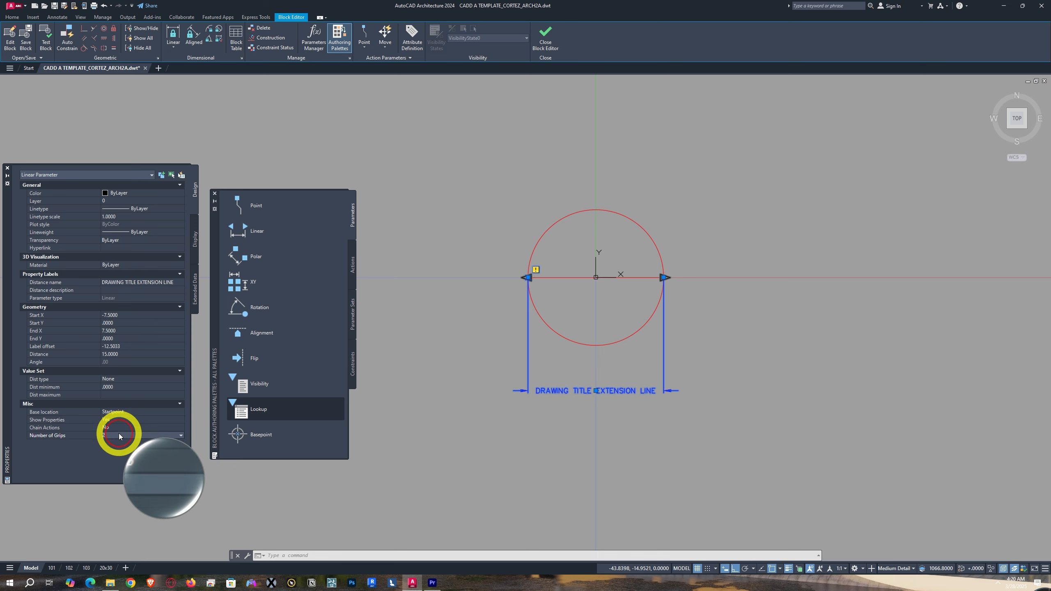
pyautogui.click(119, 436)
pyautogui.click(104, 452)
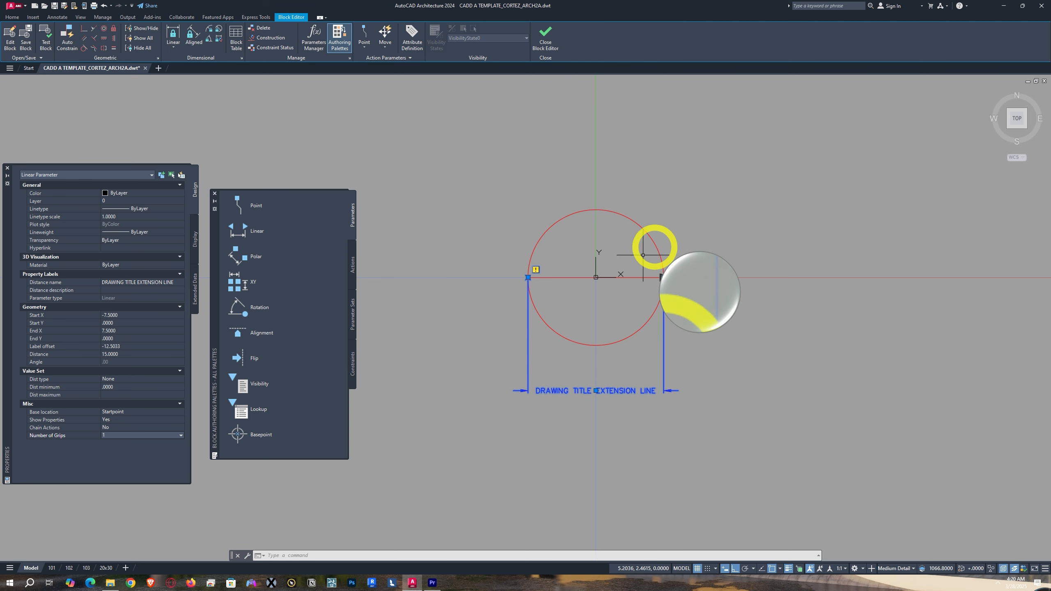
pyautogui.moveTo(621, 295); pyautogui.dragTo(638, 333, button='middle')
pyautogui.moveTo(709, 304); pyautogui.dragTo(685, 312, button='middle')
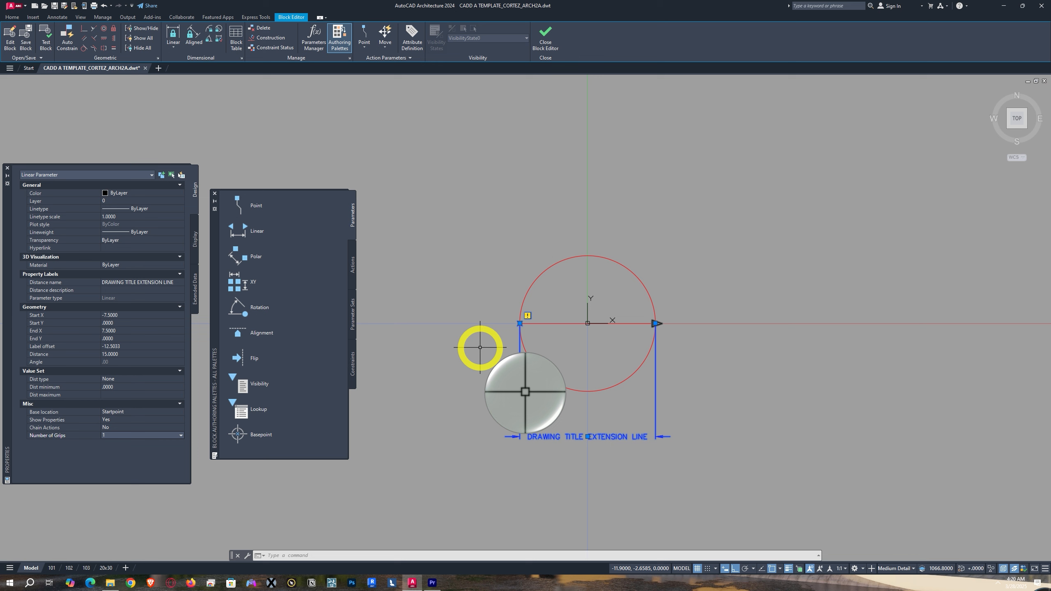
pyautogui.press('Escape')
# - Start an attribute definition with tag ##, prompt ENTER THE DRAWING NUMBER HERE and default value 01
pyautogui.write('A')
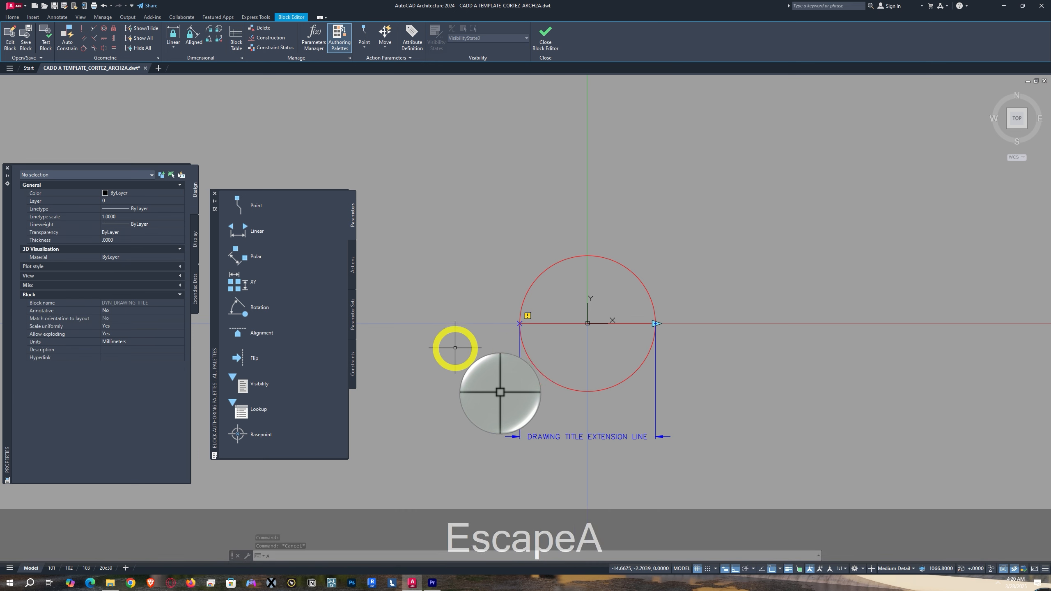
pyautogui.write('TT')
pyautogui.press('space')
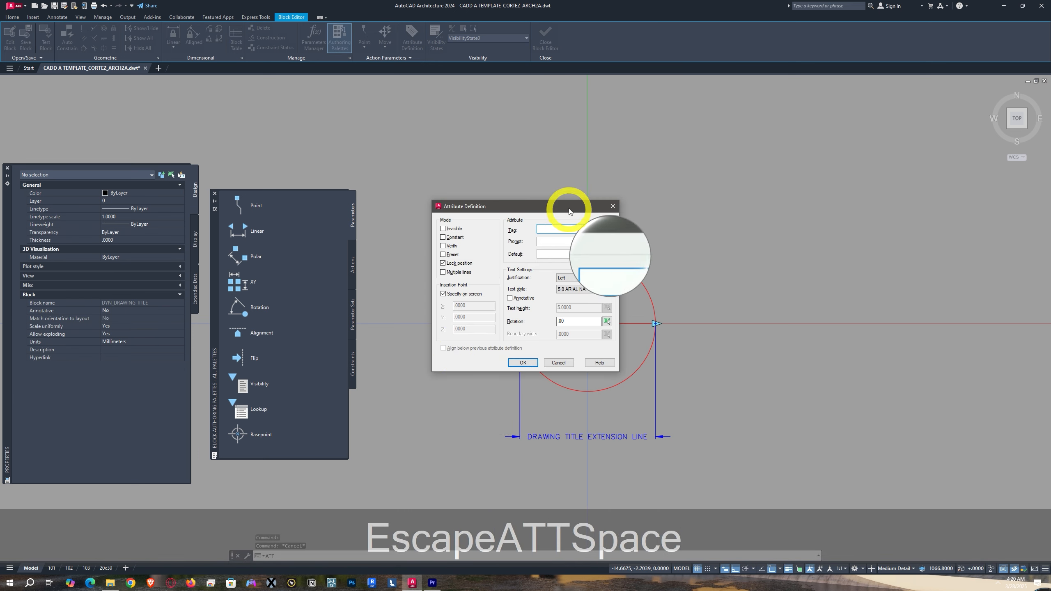
pyautogui.press('shift')
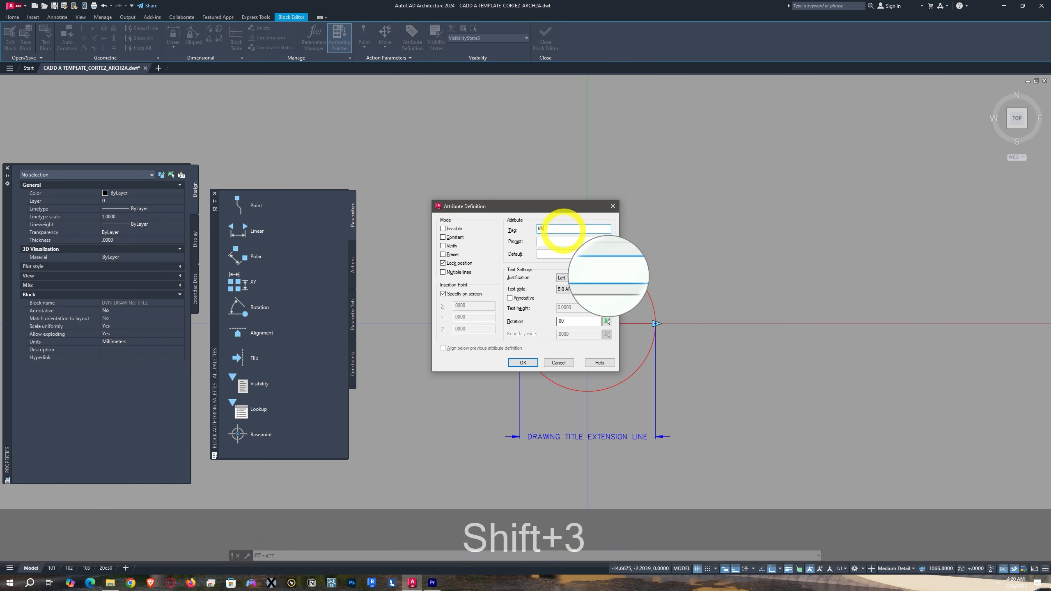
pyautogui.click(556, 240)
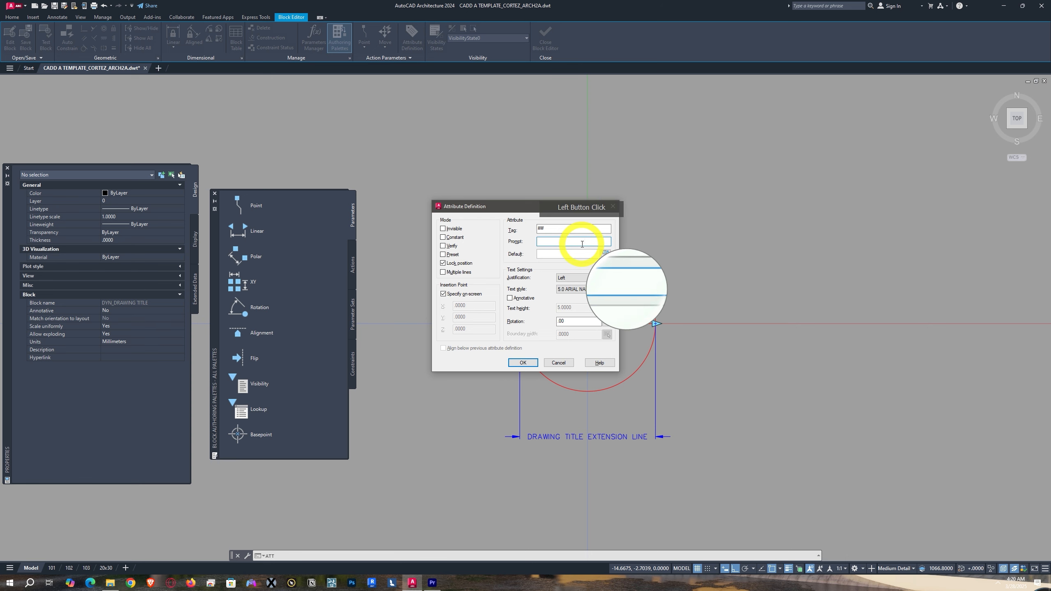
pyautogui.write('ENTER')
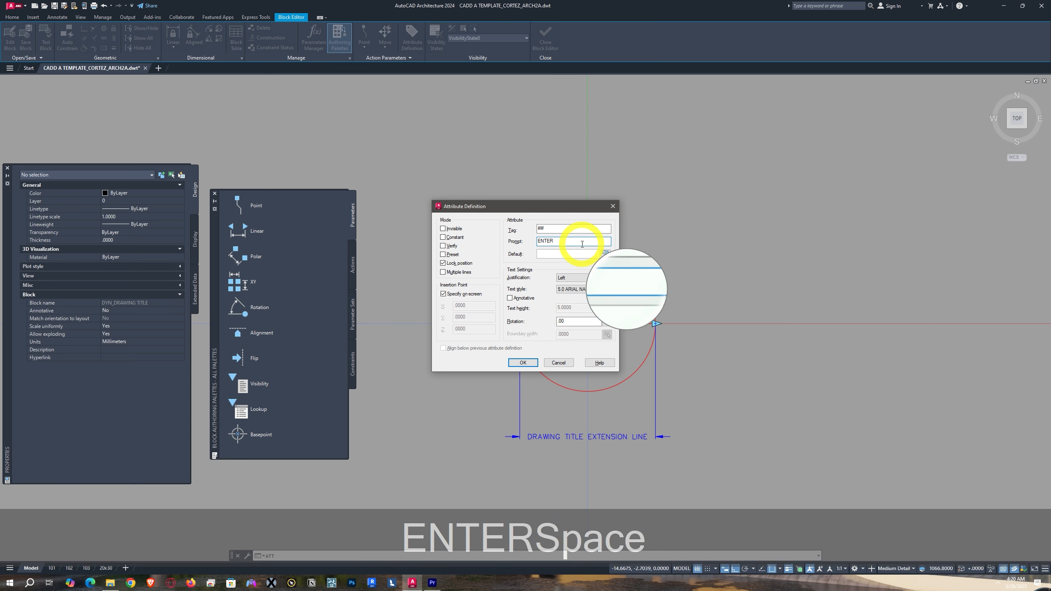
pyautogui.write(' THE')
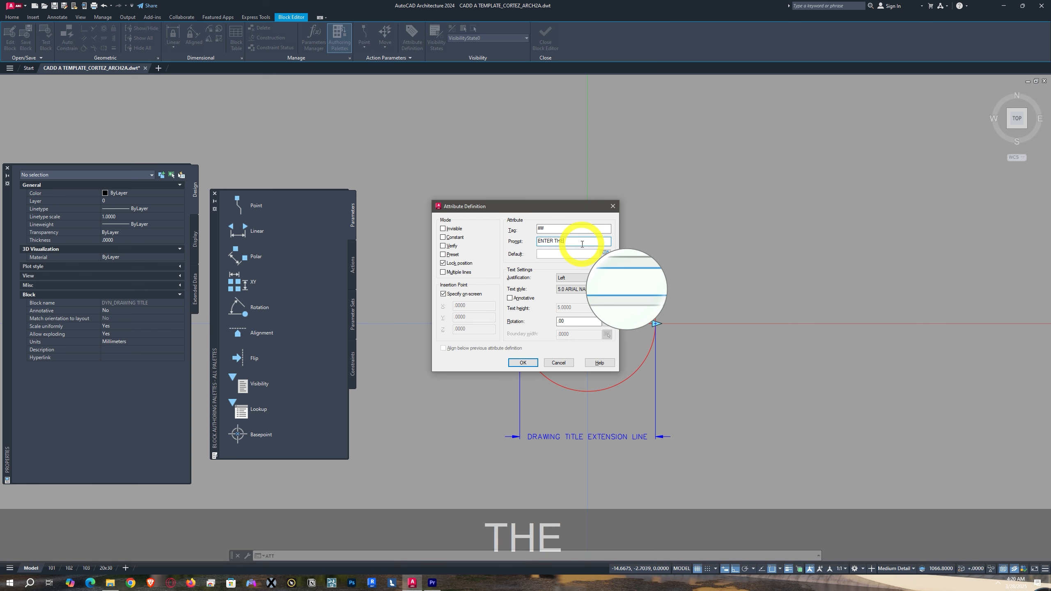
pyautogui.write(' DRAWI')
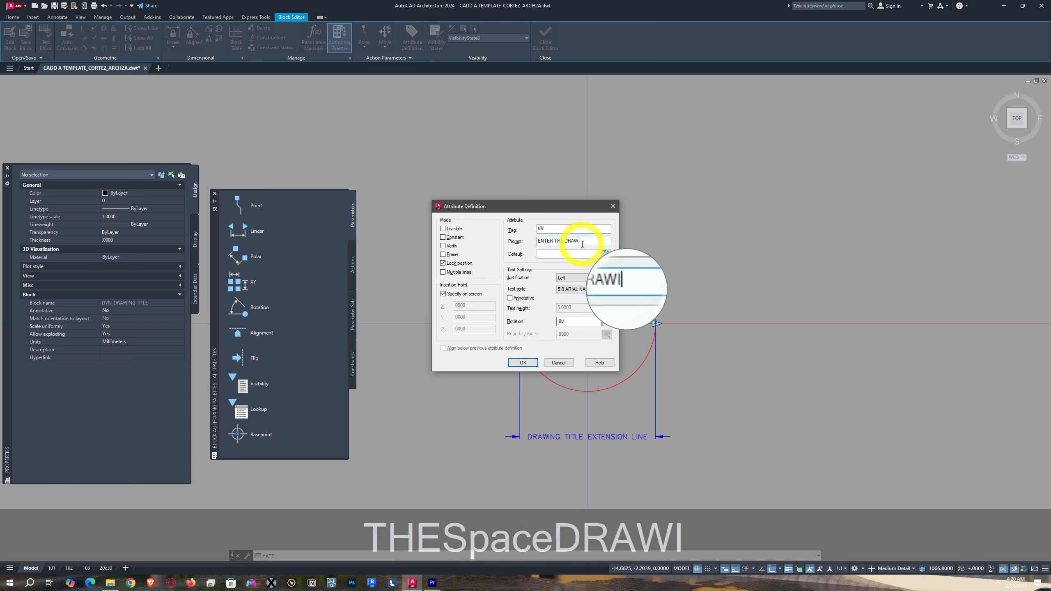
pyautogui.write('NG NUMBER HERE')
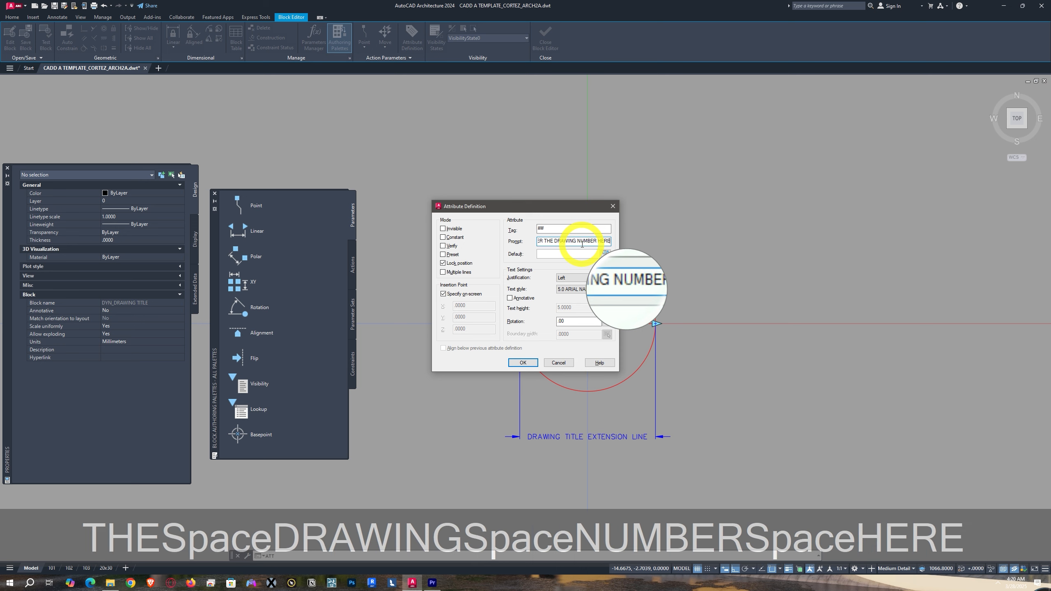
pyautogui.click(542, 254)
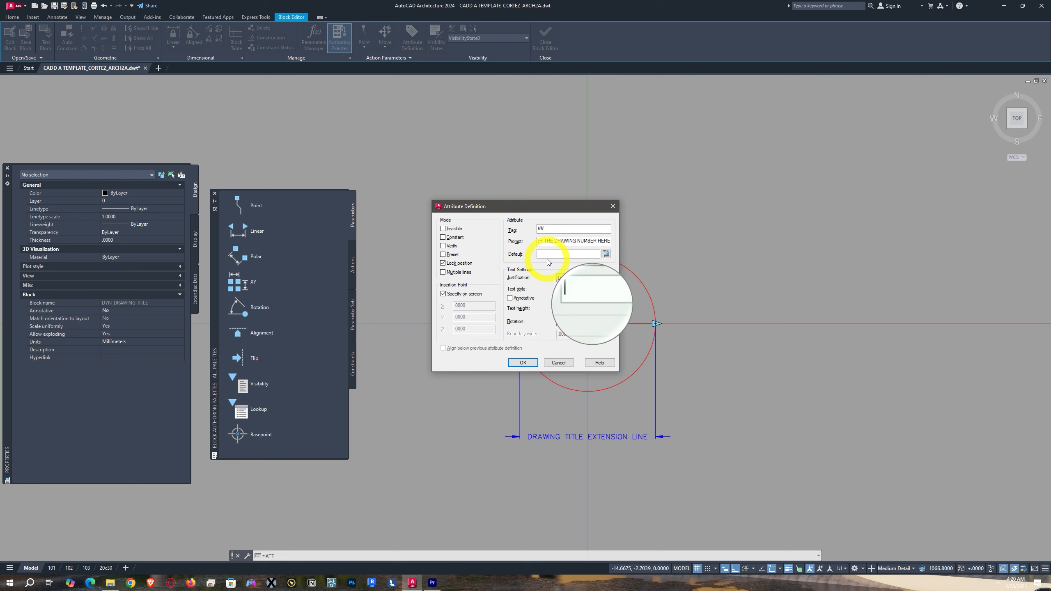
pyautogui.write('01')
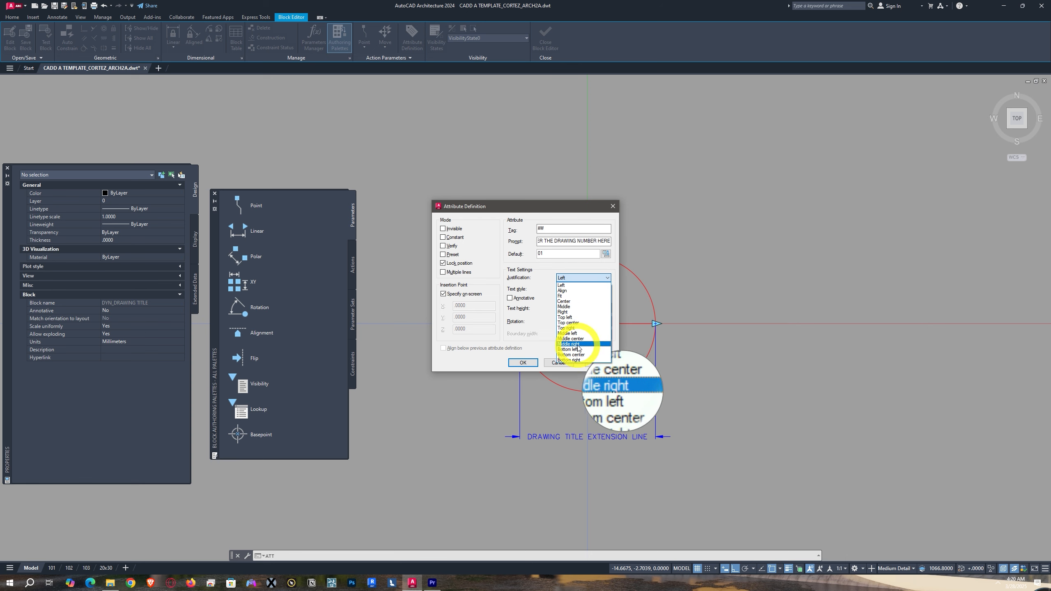
# - Give the attribute Middle center justification and the 4.0 ARIAL NARROW style, placing it midway between the circle's center and top quadrant
pyautogui.click(580, 339)
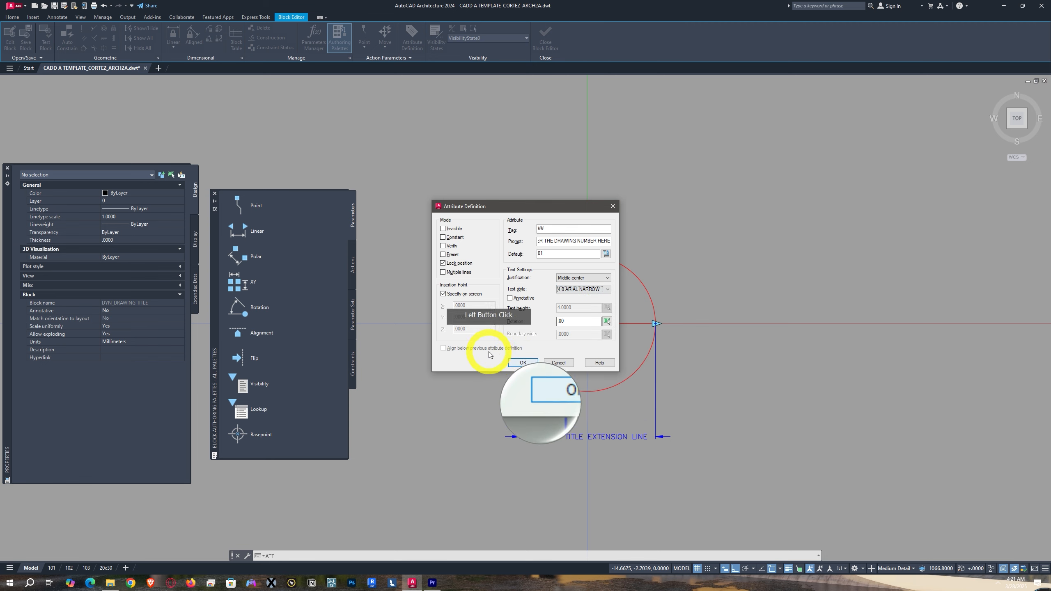
pyautogui.click(524, 363)
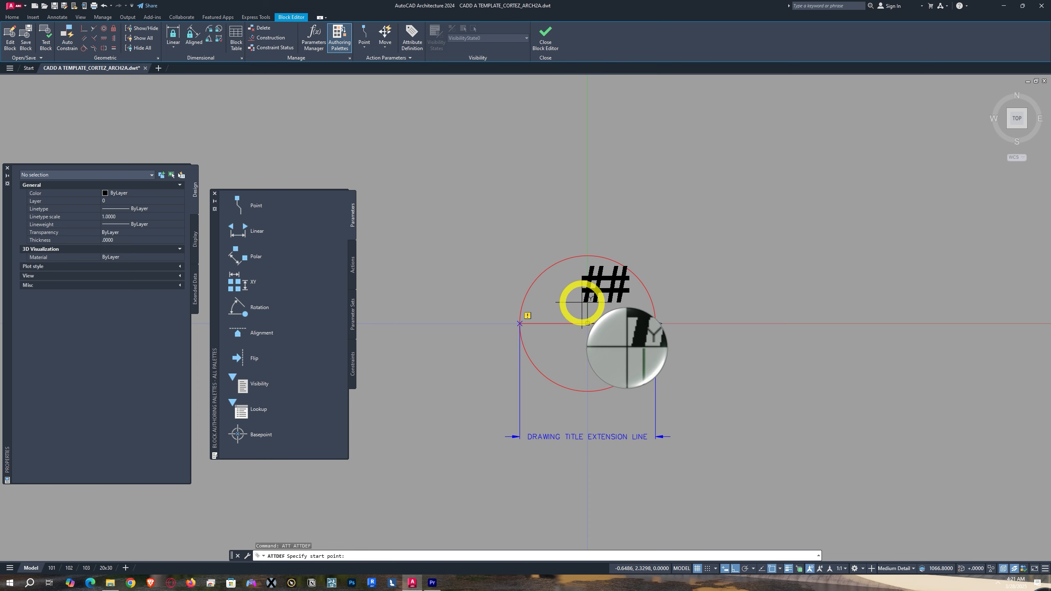
pyautogui.moveTo(594, 305); pyautogui.dragTo(569, 326, button='middle')
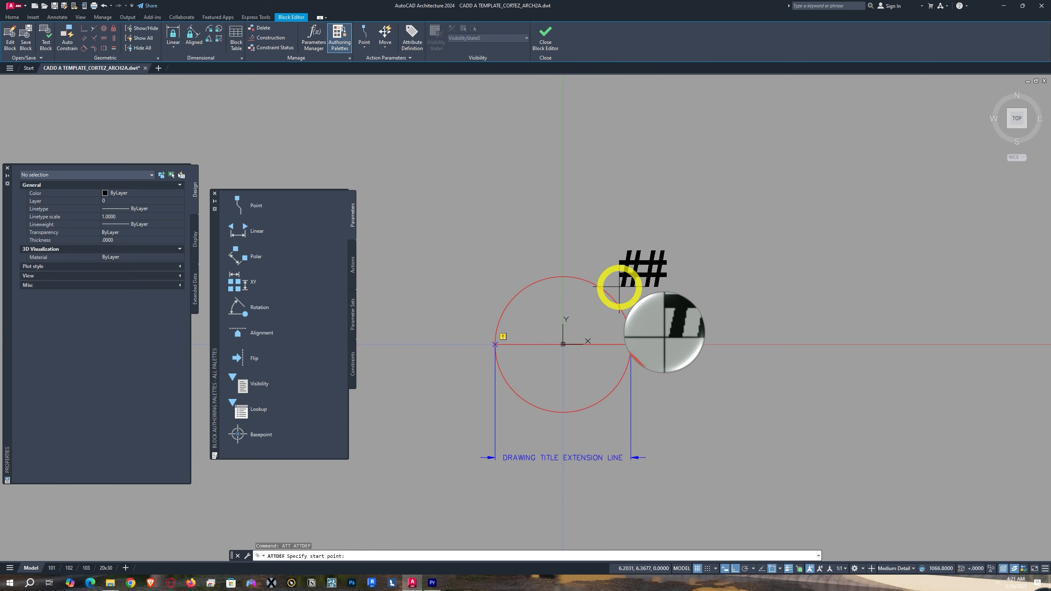
pyautogui.write('MTP')
pyautogui.press('space')
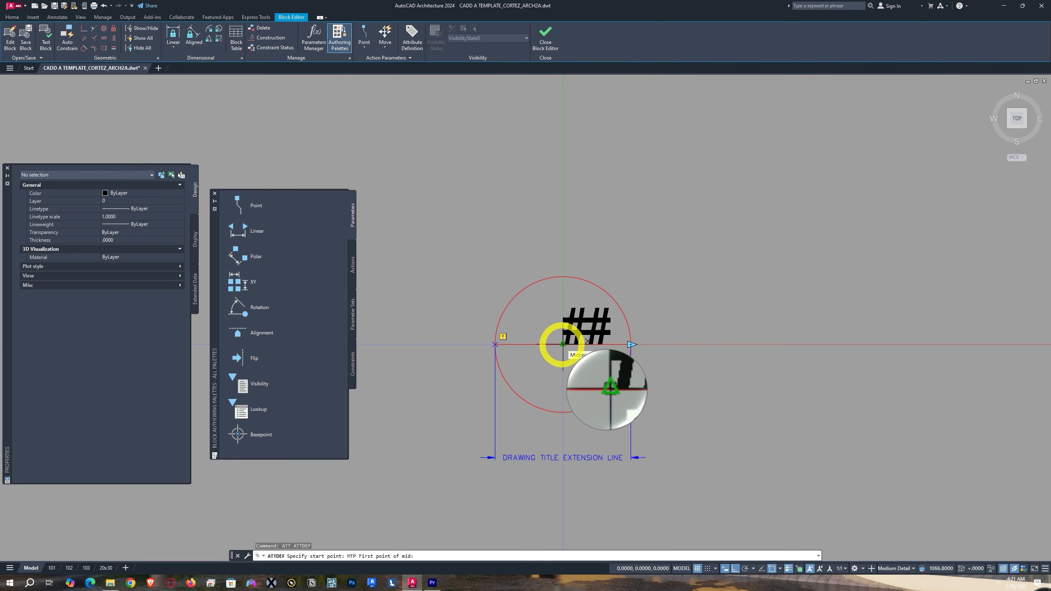
pyautogui.click(563, 344)
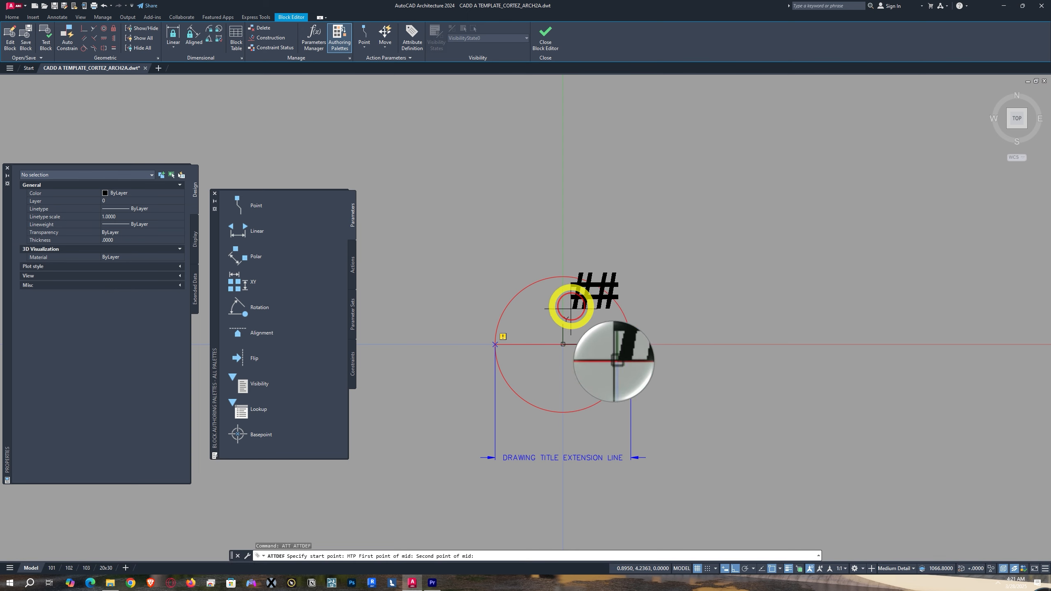
pyautogui.click(563, 277)
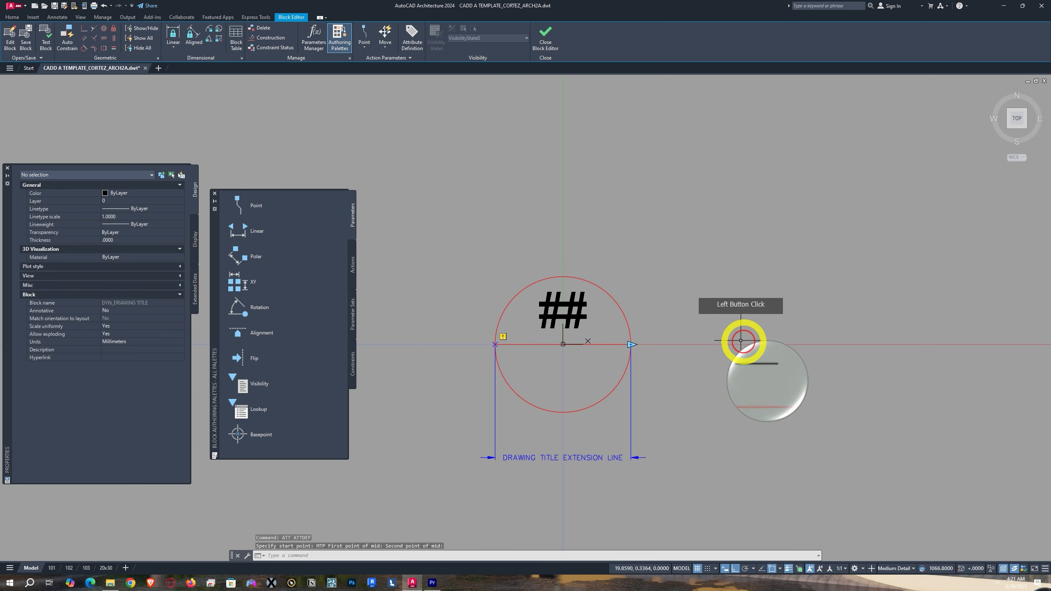
# - Assign the ## attribute to the TB-TEXT layer and deselect it
pyautogui.moveTo(582, 317); pyautogui.dragTo(590, 295, button='middle')
pyautogui.click(590, 295)
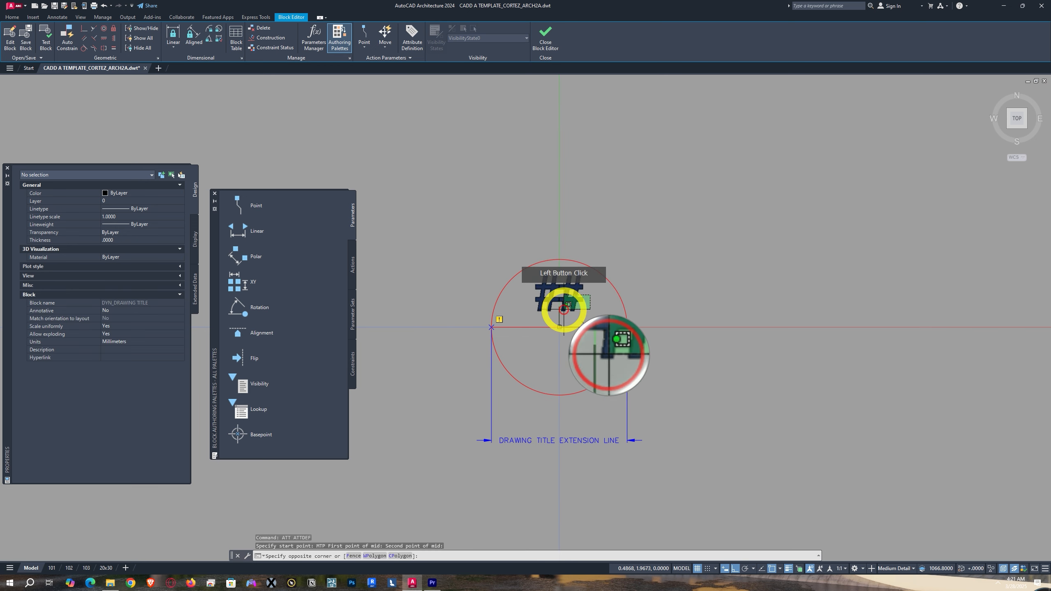
pyautogui.click(565, 310)
pyautogui.click(12, 17)
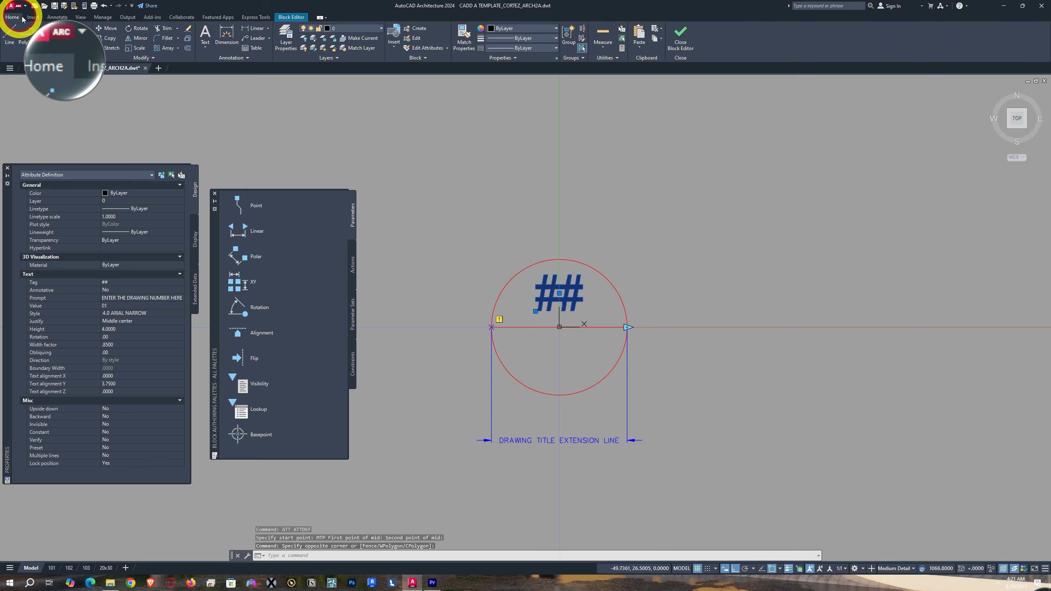
pyautogui.click(356, 28)
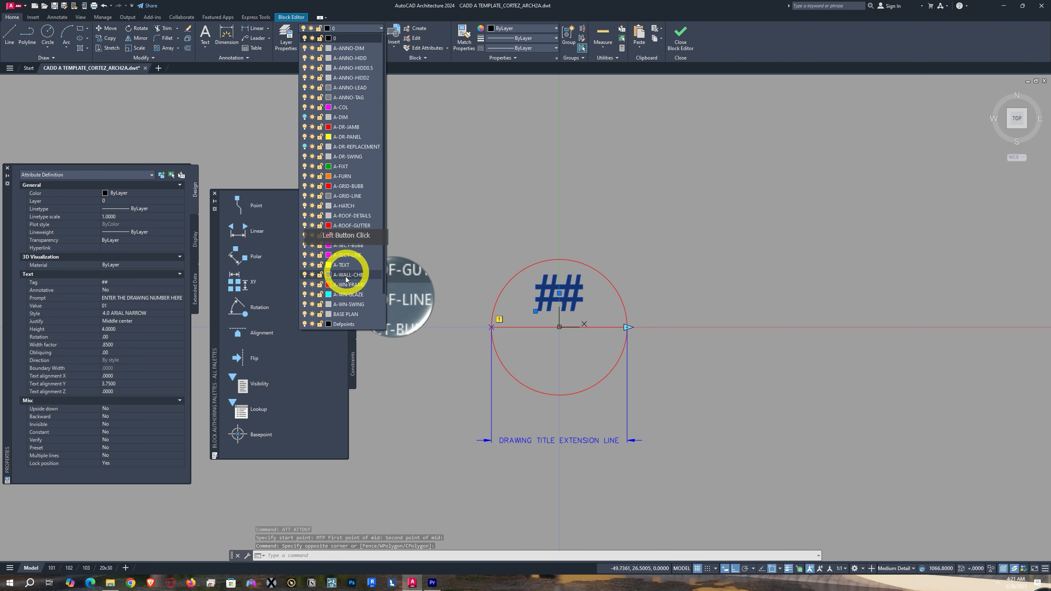
pyautogui.scroll(-2, 346, 288)
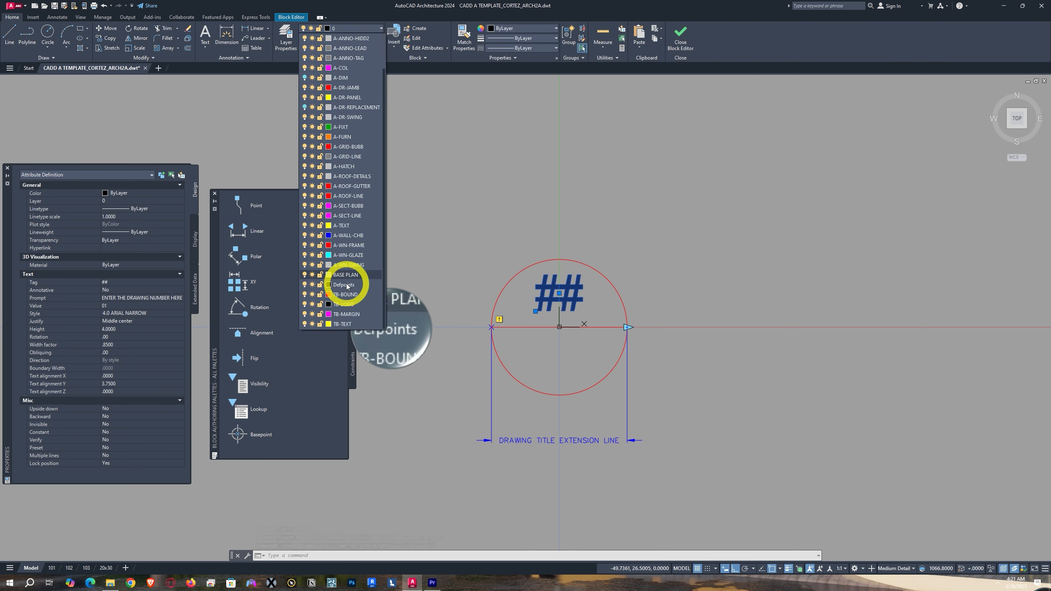
pyautogui.click(347, 324)
pyautogui.click(540, 270)
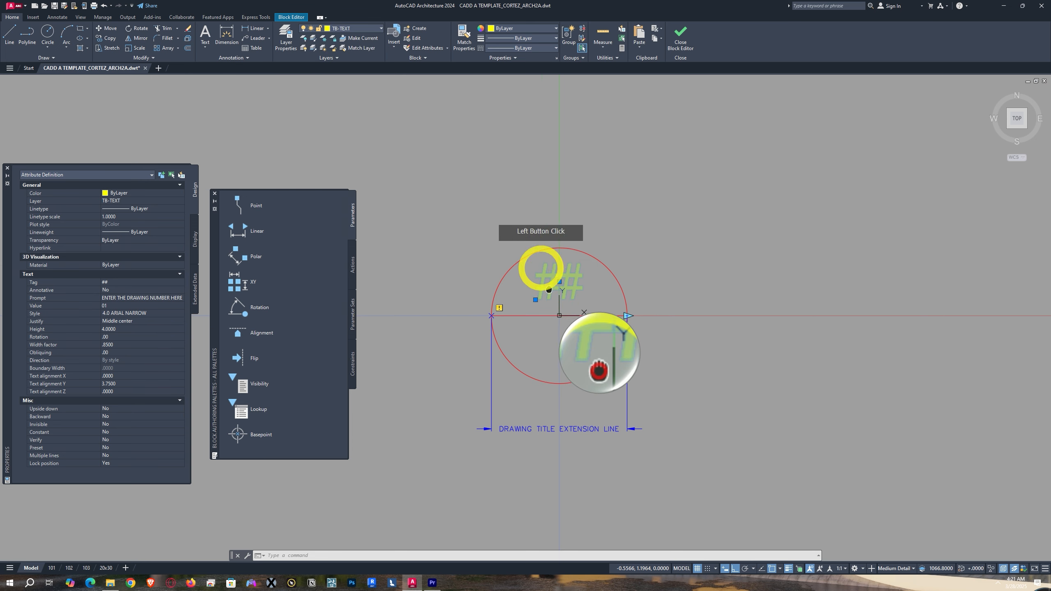
pyautogui.press('Escape')
pyautogui.press('Escape')
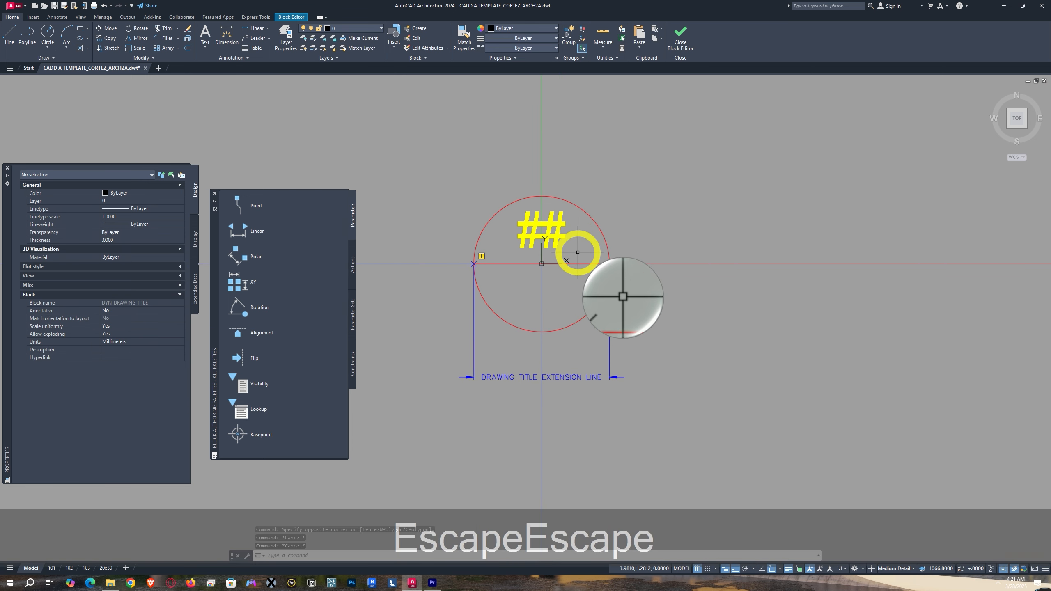
# - Make TB-TEXT the current layer for the remaining title block text
pyautogui.click(360, 28)
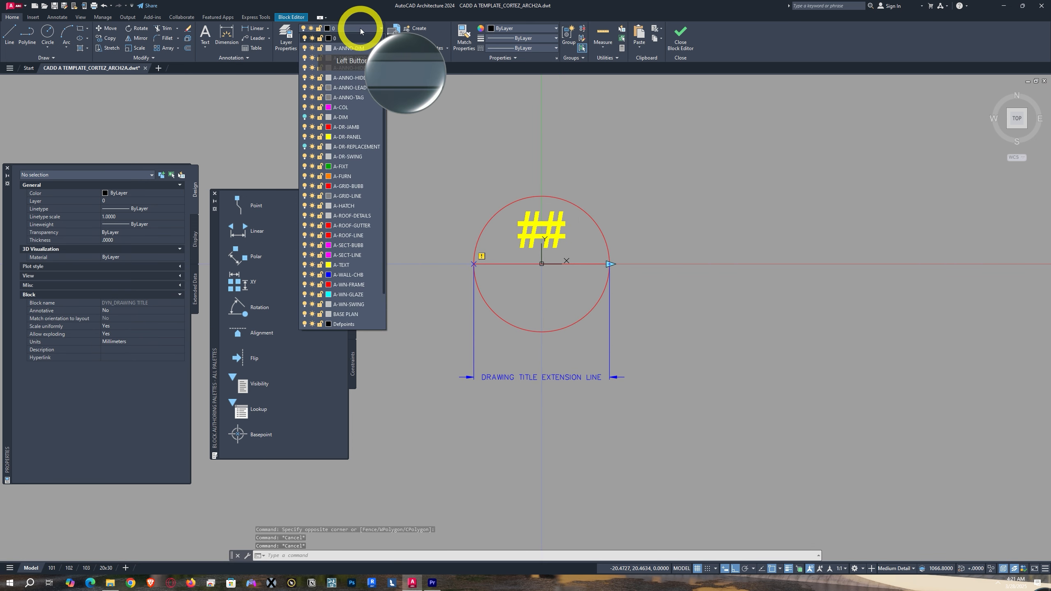
pyautogui.scroll(-2, 328, 235)
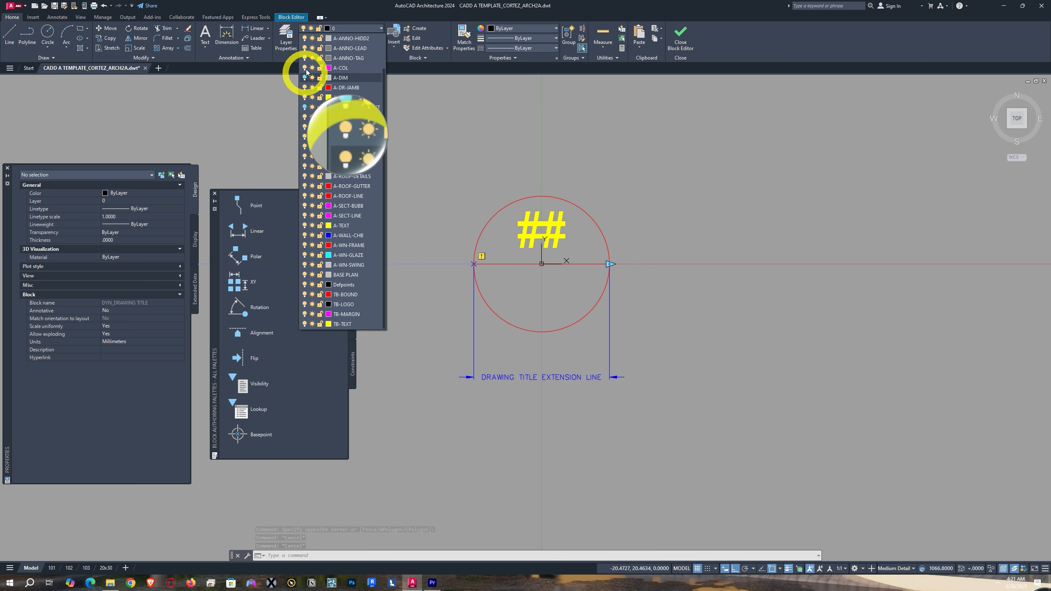
pyautogui.click(346, 325)
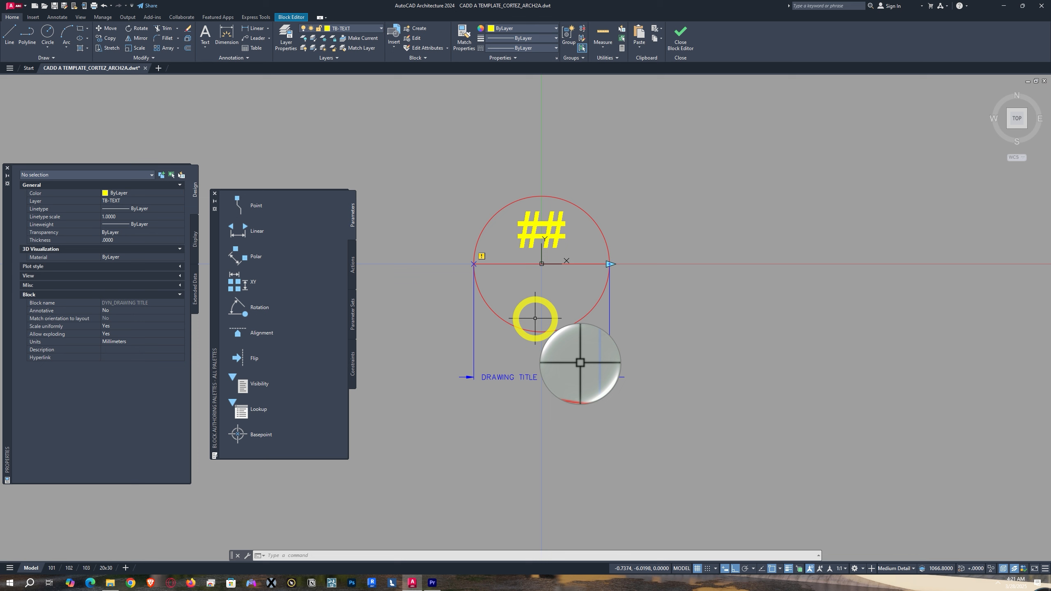
pyautogui.write('ATT')
pyautogui.press('Return')
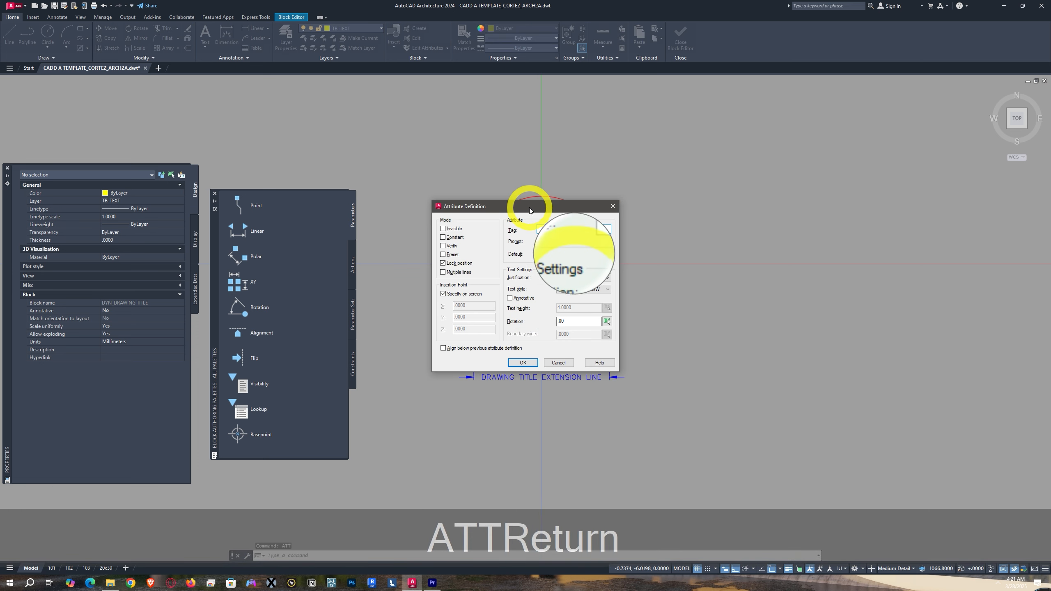
pyautogui.click(554, 229)
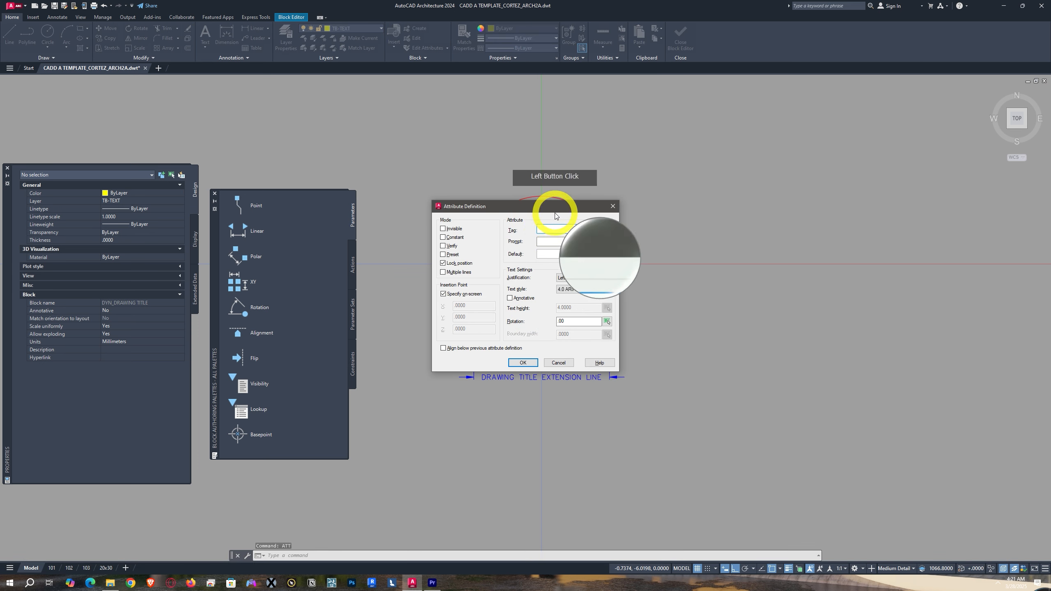
pyautogui.click(613, 207)
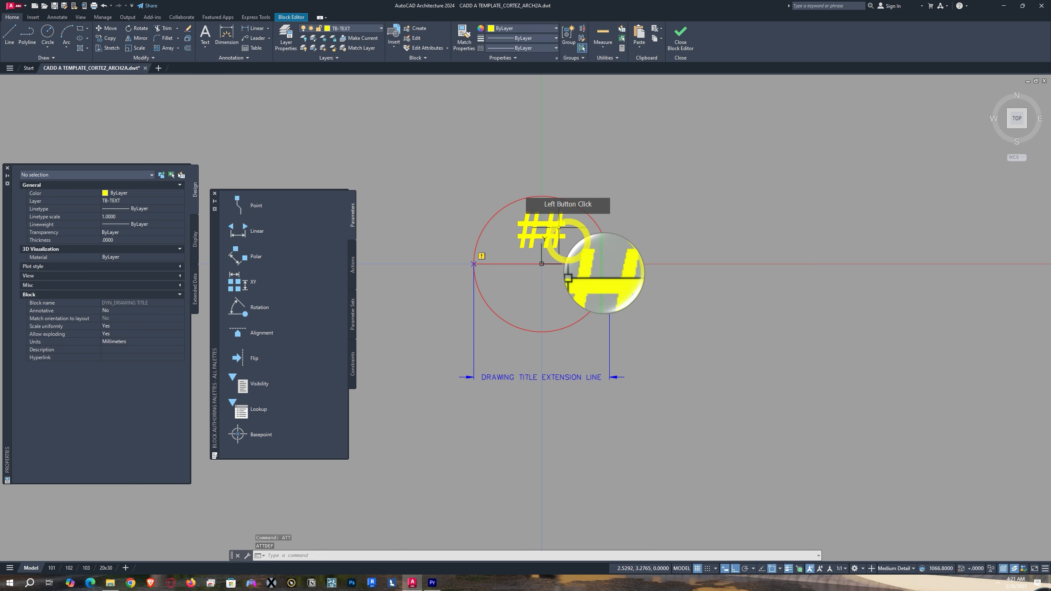
pyautogui.moveTo(525, 291); pyautogui.dragTo(521, 324, button='middle')
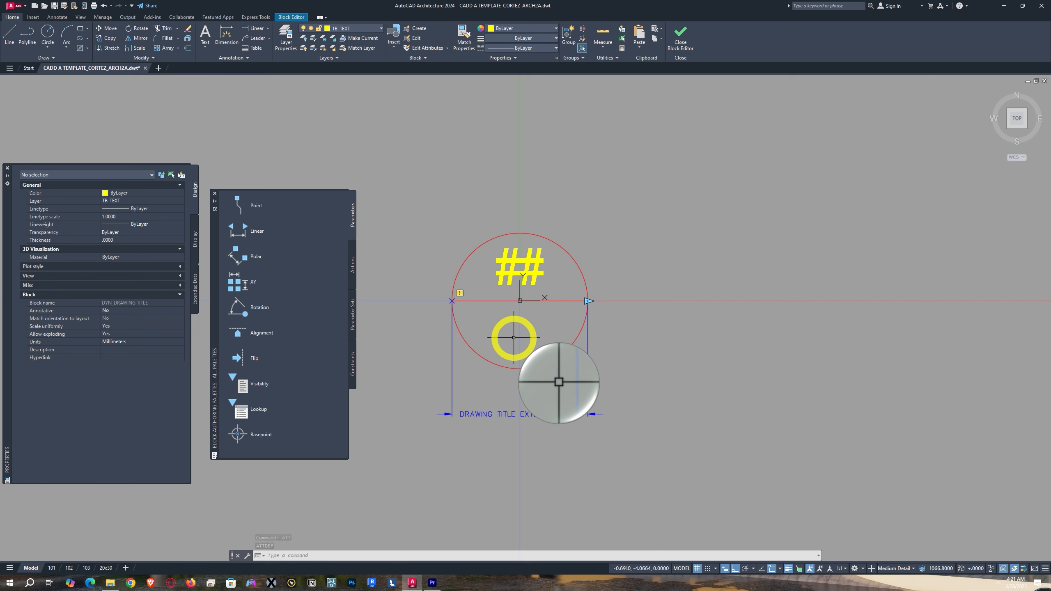
pyautogui.write('AM')
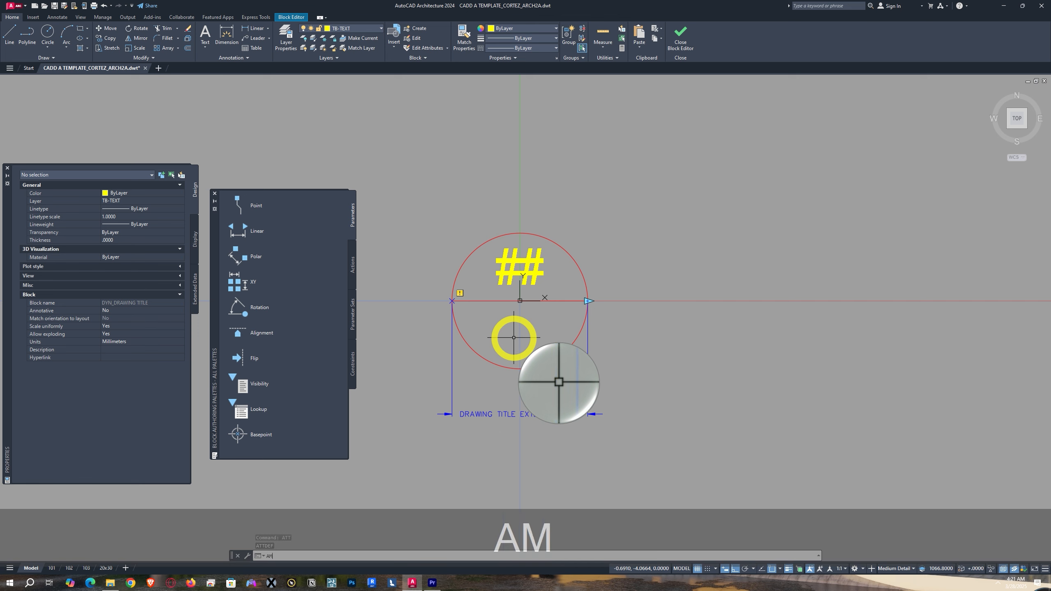
pyautogui.write('T')
pyautogui.press('Escape')
# - Start a multiline text box in the lower half of the circle, using the 4.0 ARIAL NARROW style
pyautogui.write('M,')
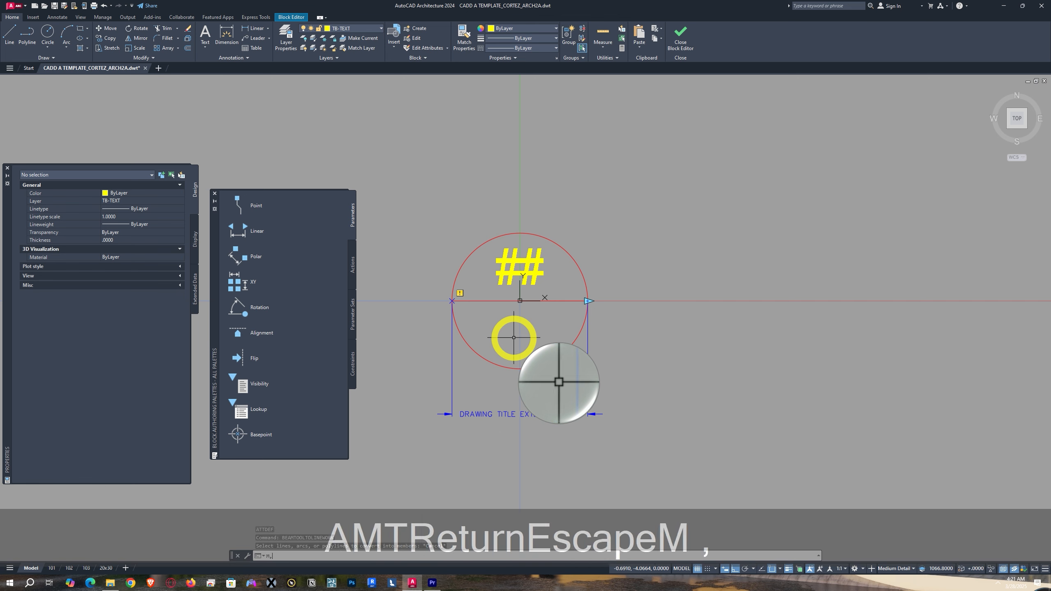
pyautogui.press('BackSpace')
pyautogui.press('BackSpace')
pyautogui.write('T')
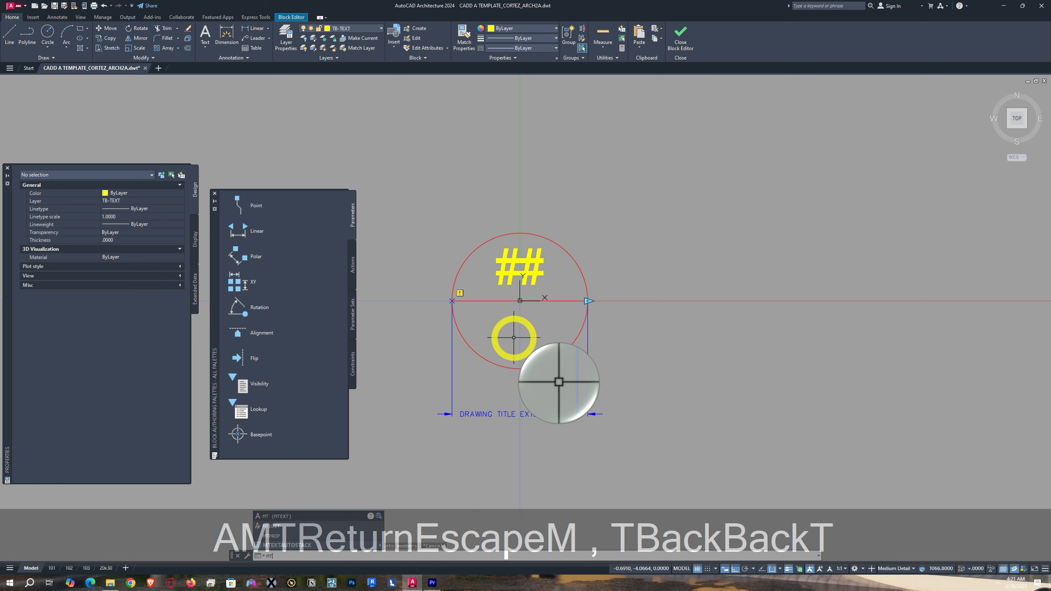
pyautogui.press('Return')
pyautogui.moveTo(618, 378); pyautogui.dragTo(643, 354, button='middle')
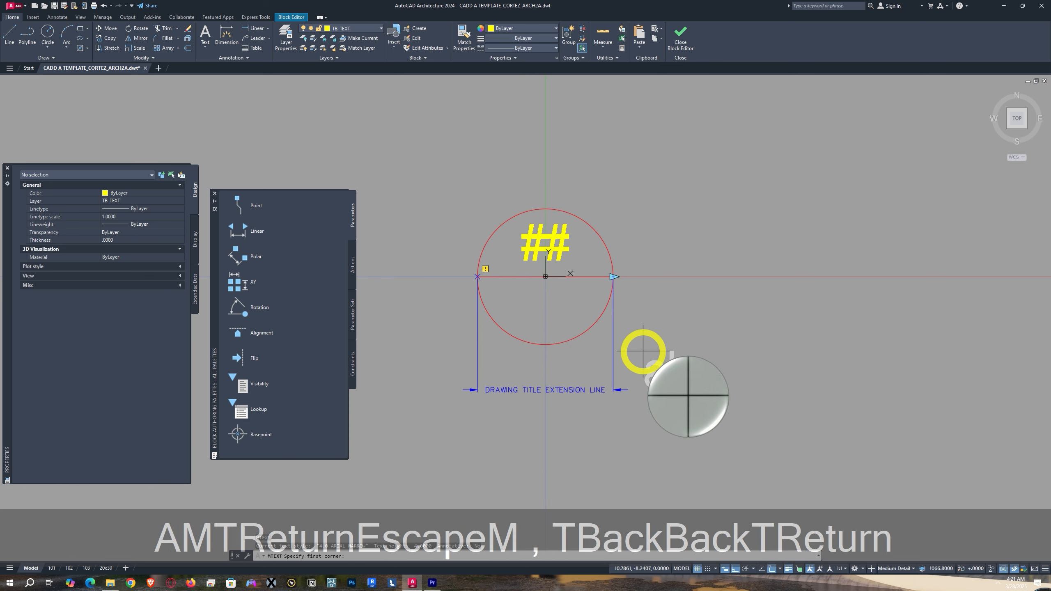
pyautogui.moveTo(555, 338); pyautogui.dragTo(530, 364, button='middle')
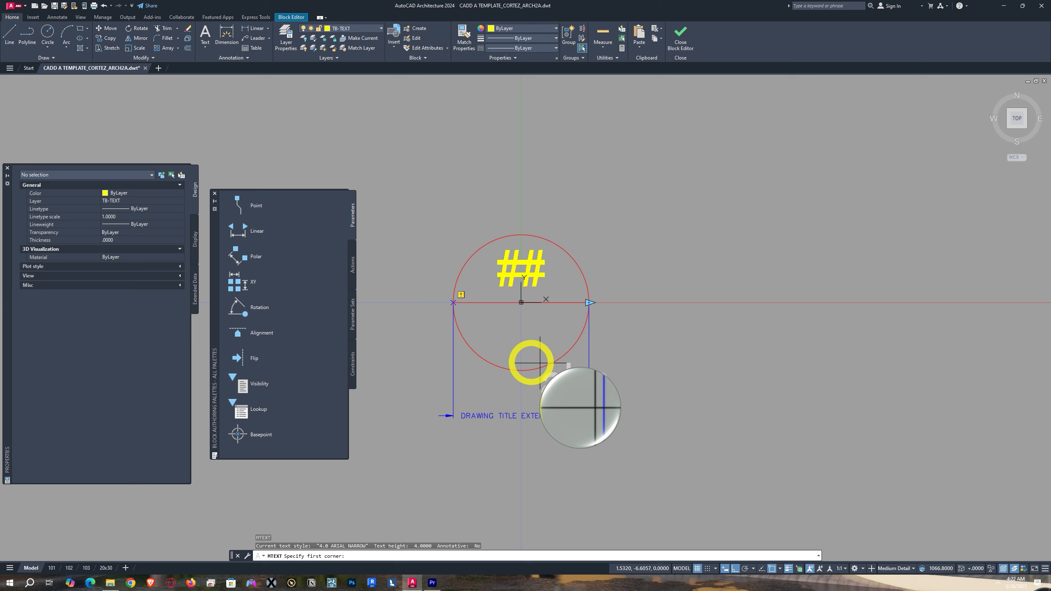
pyautogui.click(485, 310)
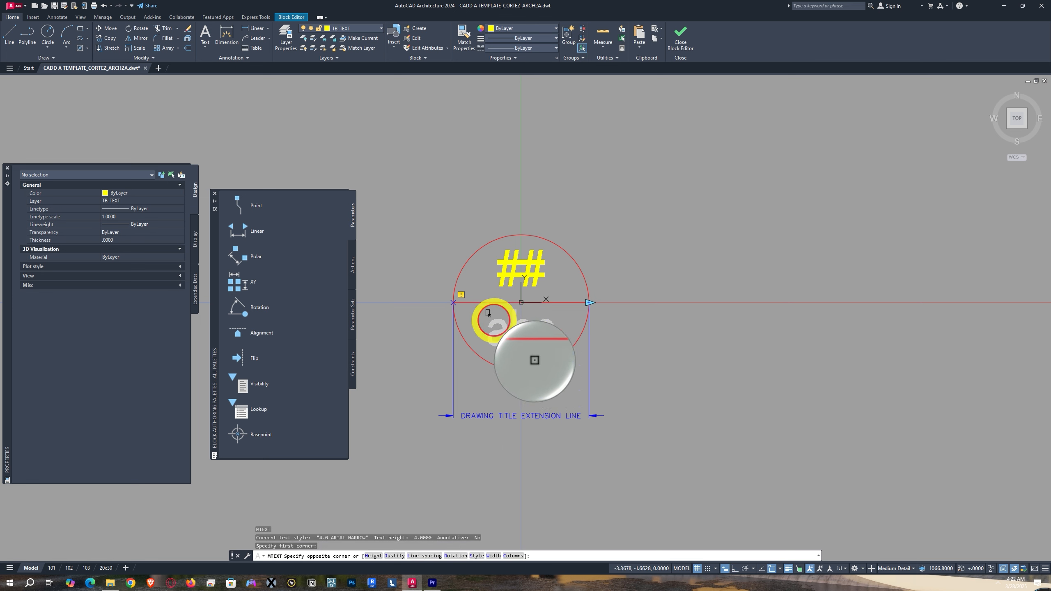
pyautogui.click(557, 355)
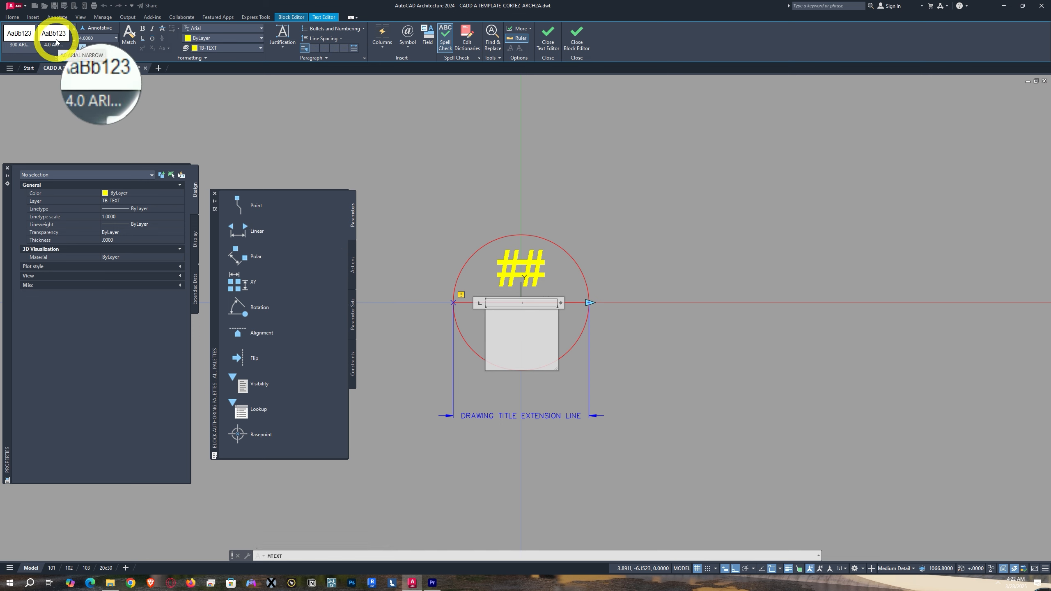
pyautogui.click(56, 41)
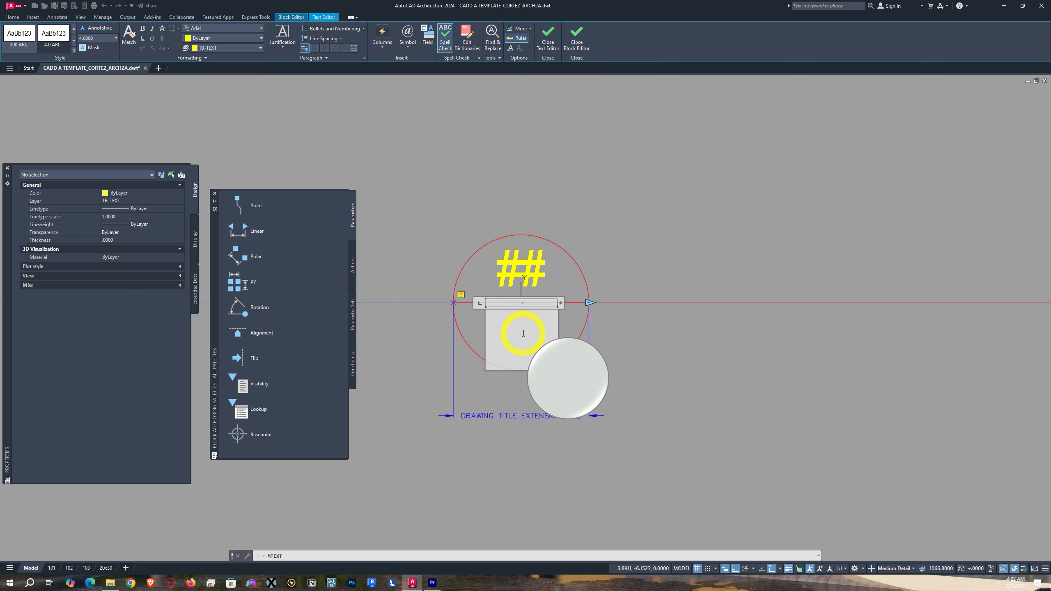
# - Insert a field from the Other category using the ctab system variable in Uppercase format, and finish the text
pyautogui.click(430, 43)
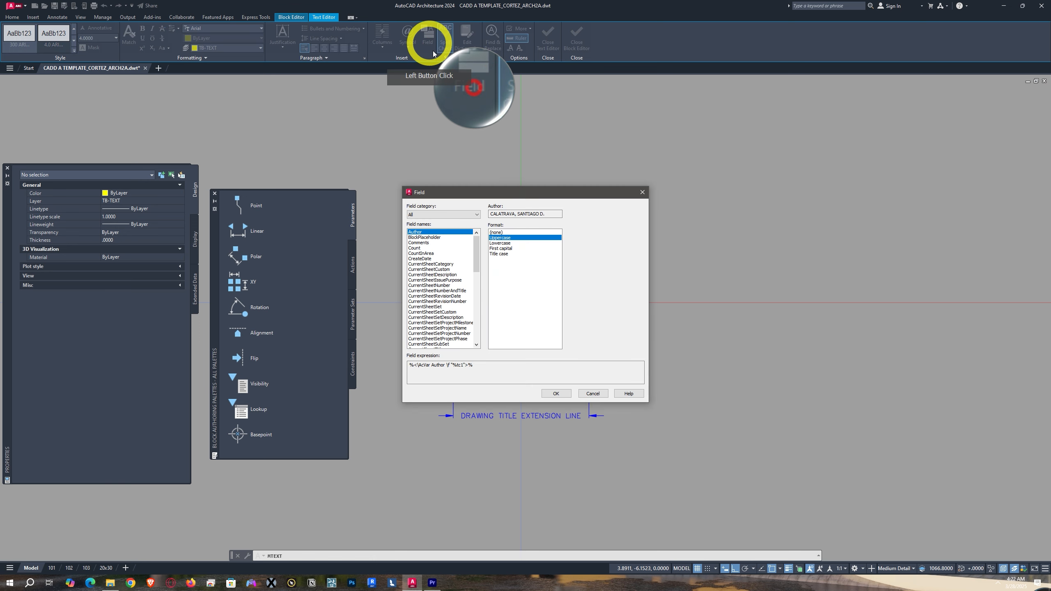
pyautogui.click(437, 213)
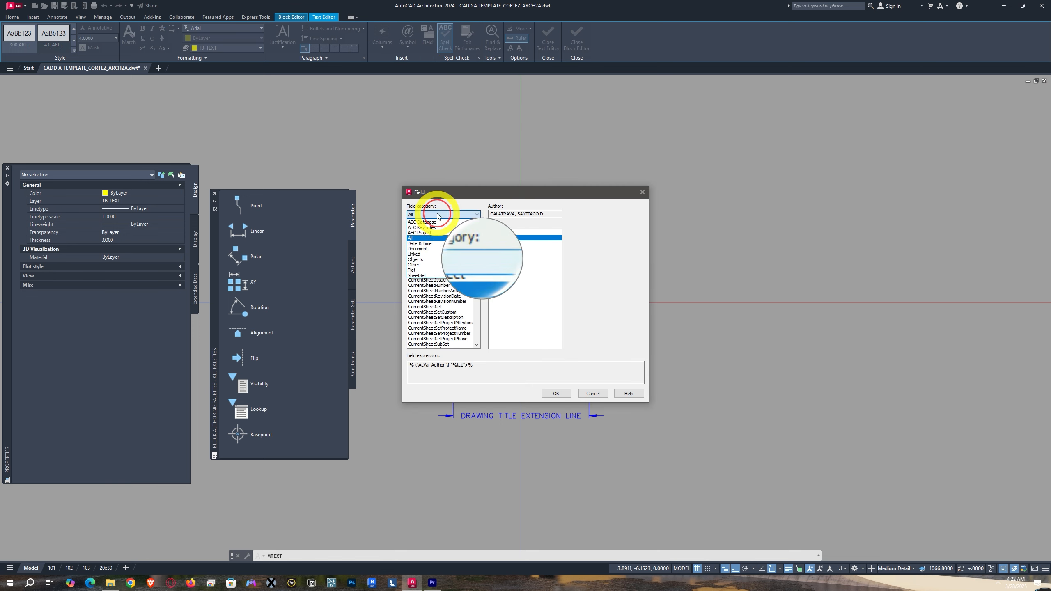
pyautogui.click(413, 265)
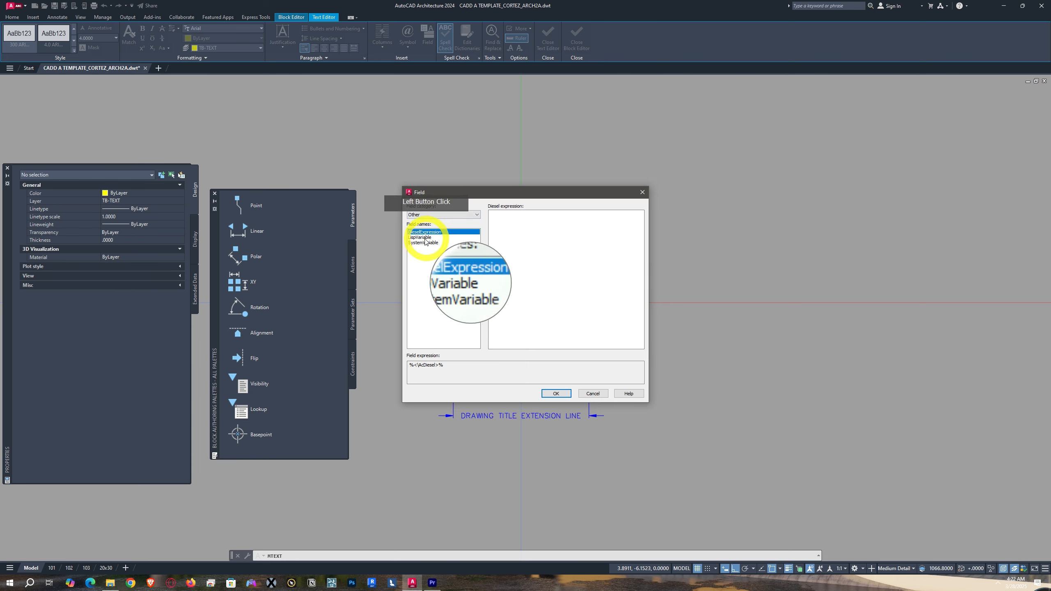
pyautogui.scroll(-12, 519, 326)
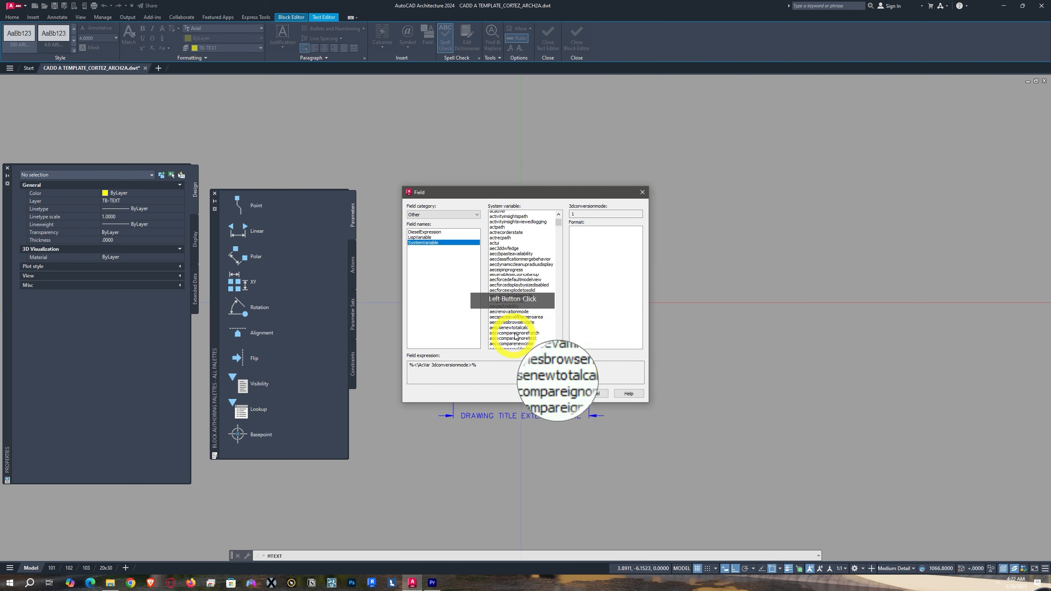
pyautogui.scroll(-20, 521, 329)
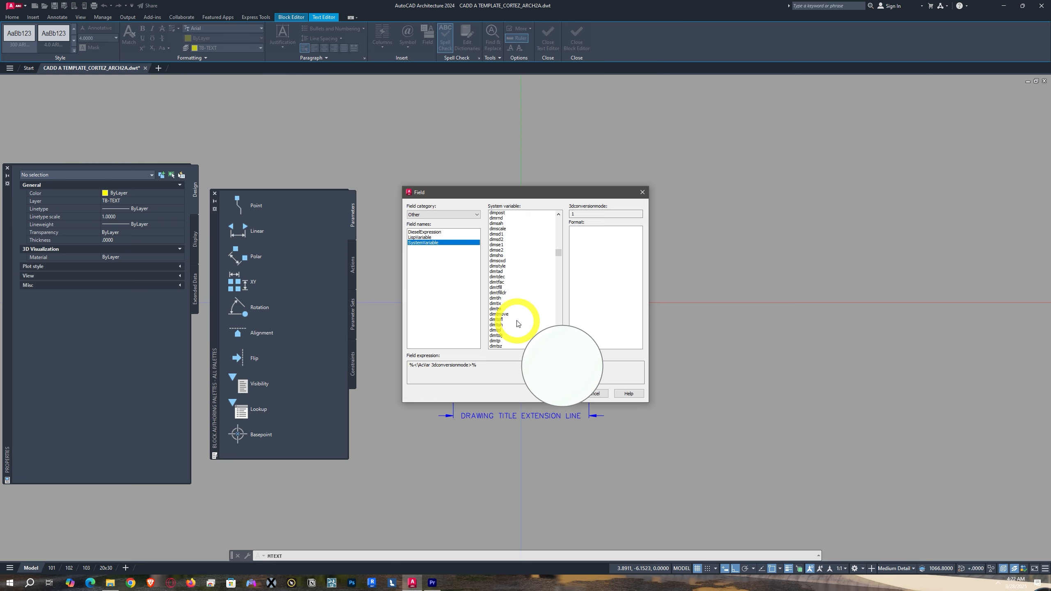
pyautogui.scroll(-20, 522, 312)
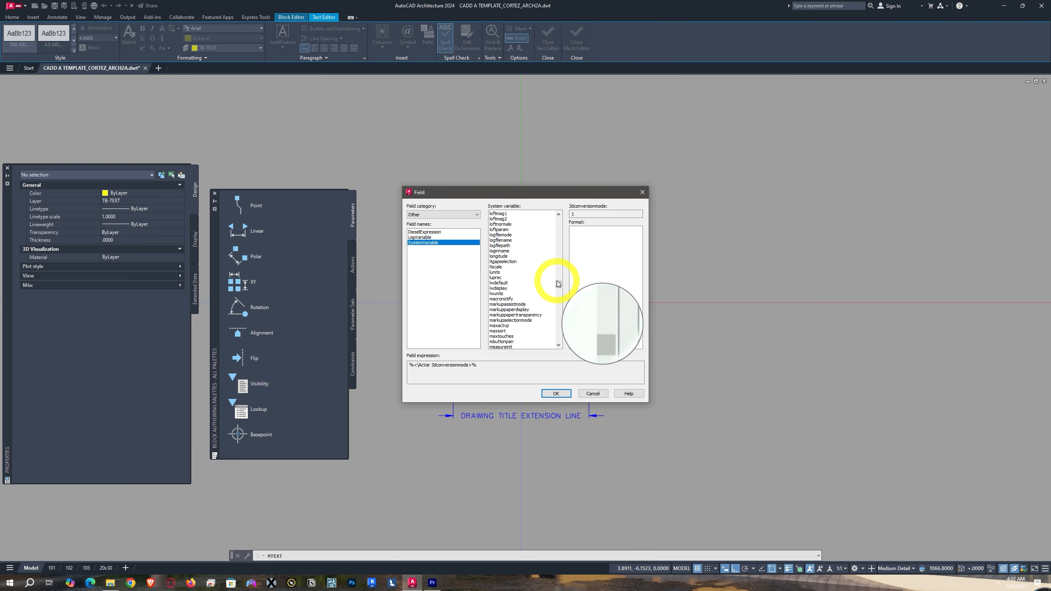
pyautogui.moveTo(558, 282); pyautogui.dragTo(558, 242)
pyautogui.click(495, 267)
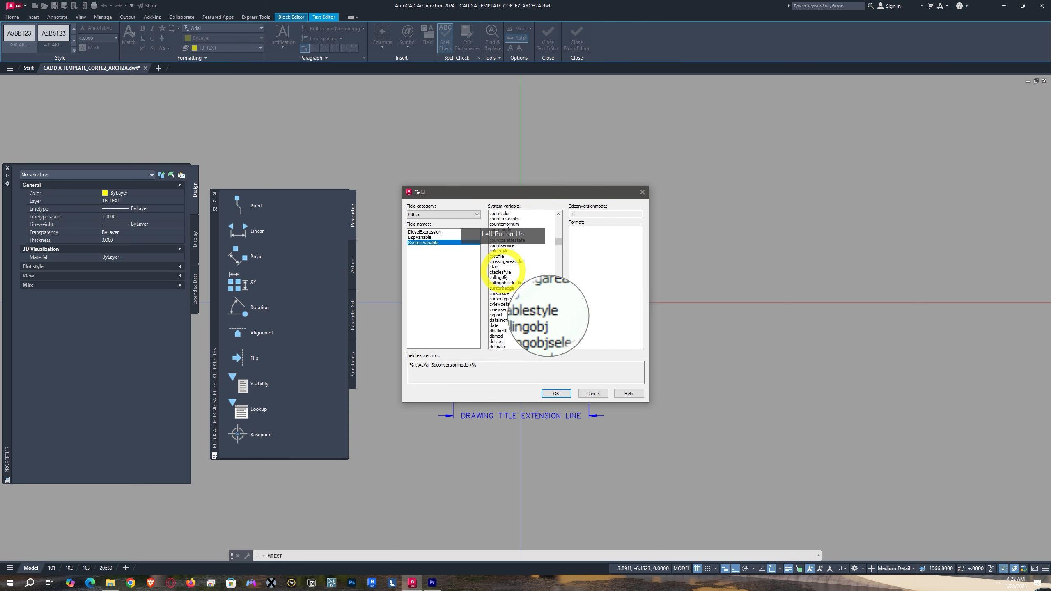
pyautogui.click(582, 233)
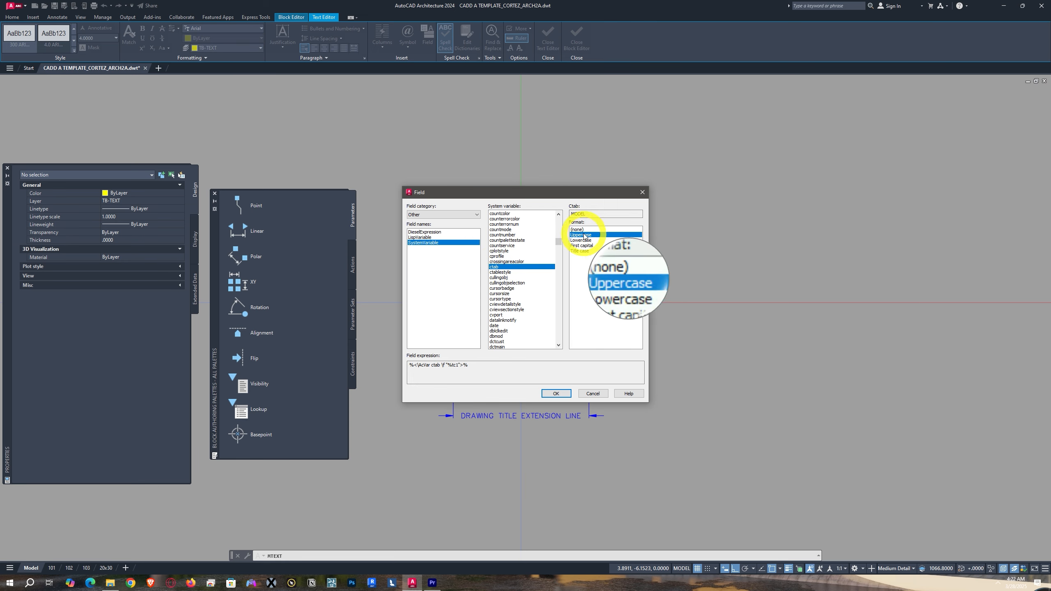
pyautogui.click(555, 394)
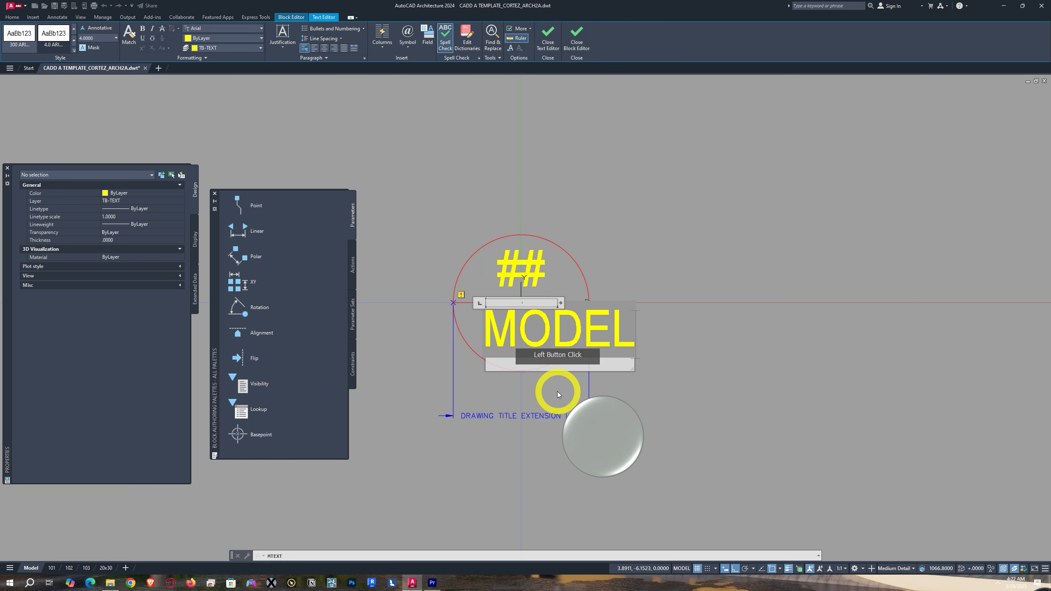
pyautogui.click(708, 361)
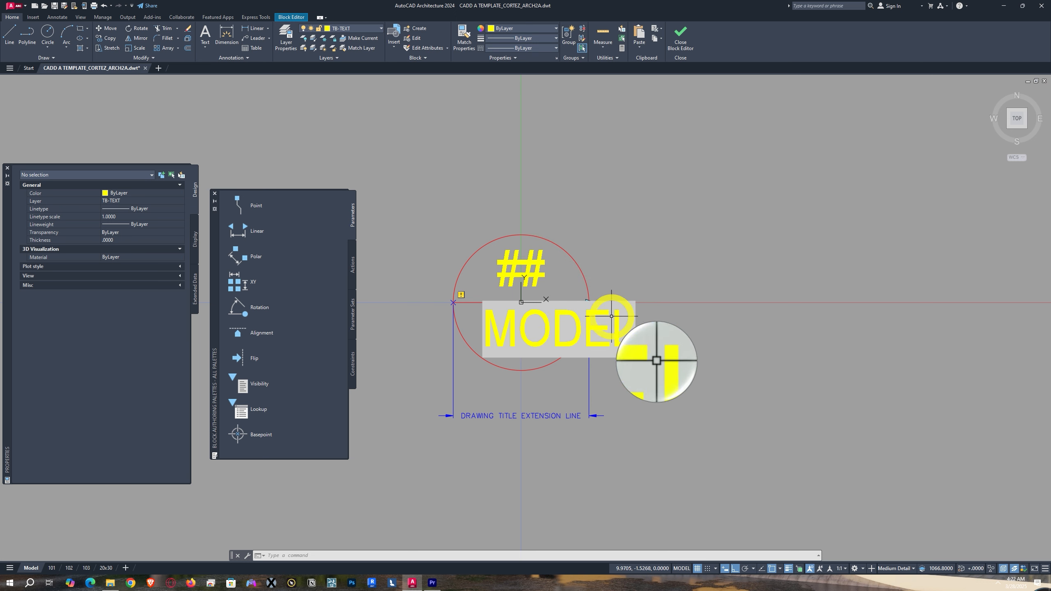
# - Set the justification of the MODEL field text to Middle center
pyautogui.click(616, 322)
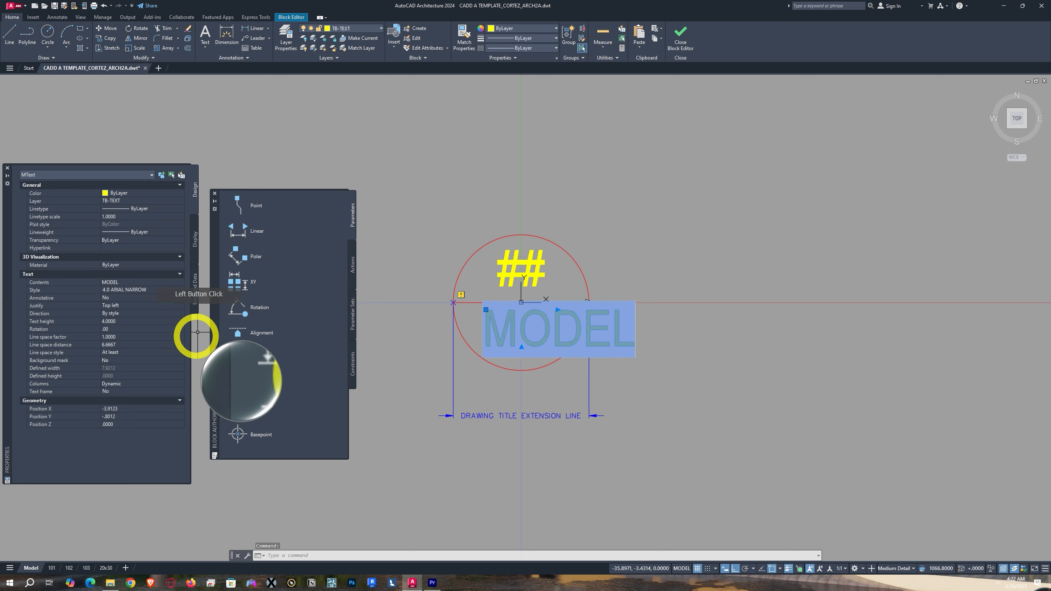
pyautogui.click(116, 307)
pyautogui.click(117, 350)
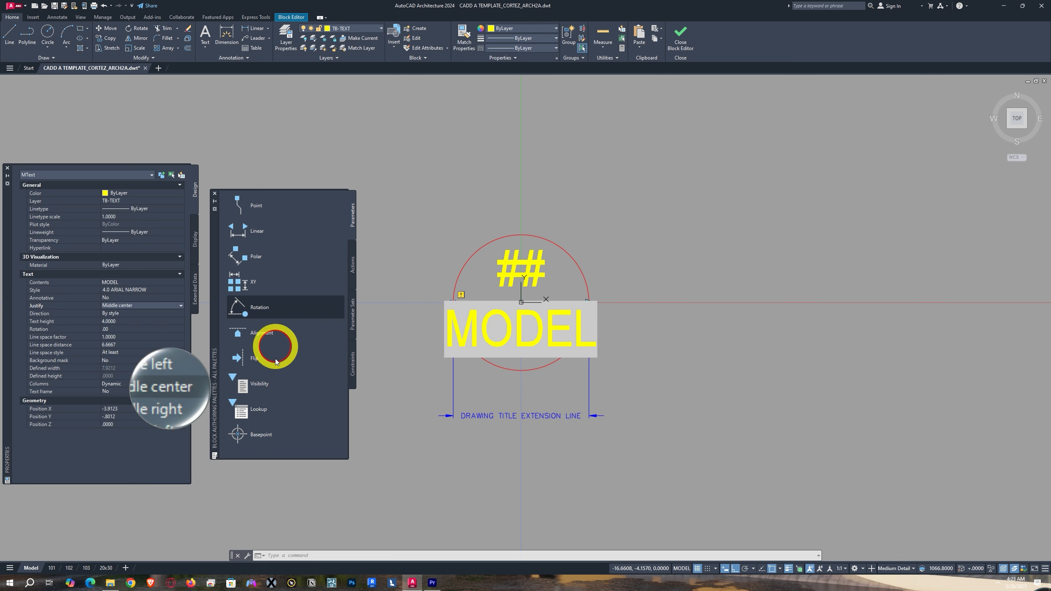
# - Move the MODEL text to the midpoint between the circle's center and its bottom quadrant, and deselect it
pyautogui.click(530, 332)
pyautogui.click(518, 446)
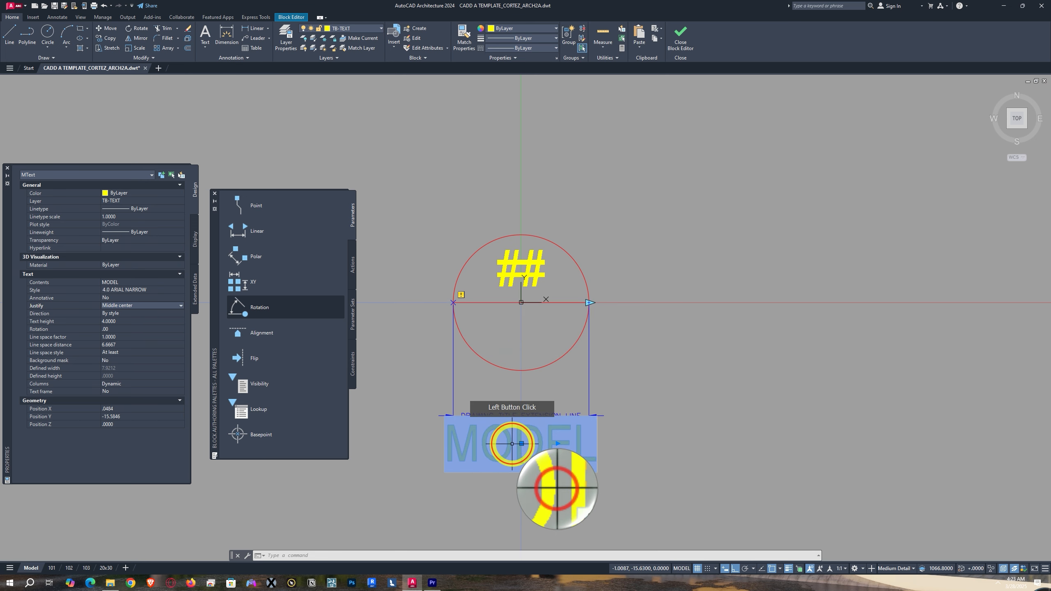
pyautogui.click(521, 443)
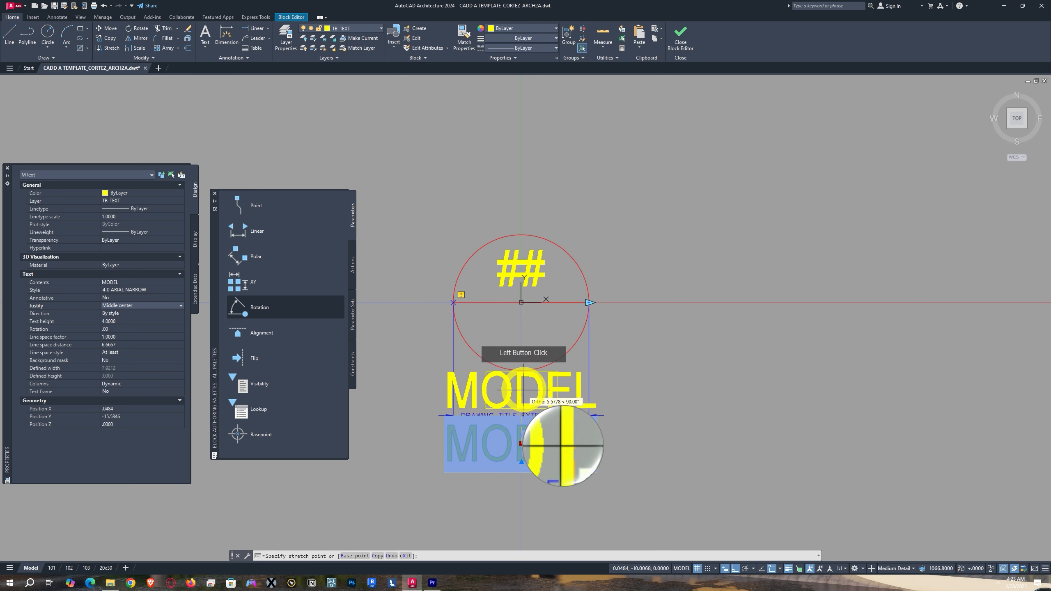
pyautogui.write('MT')
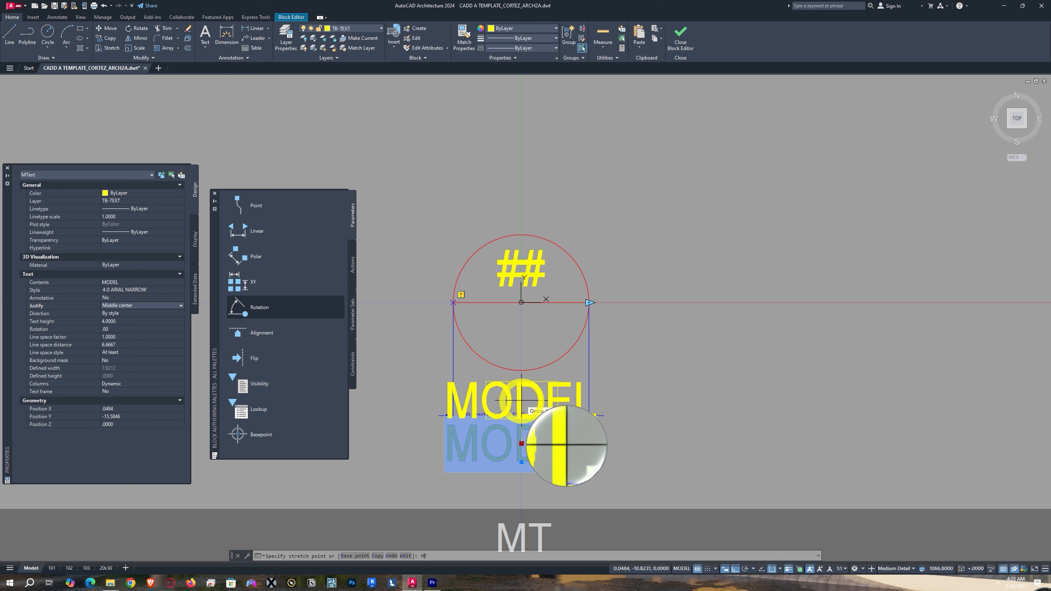
pyautogui.write('P')
pyautogui.press('space')
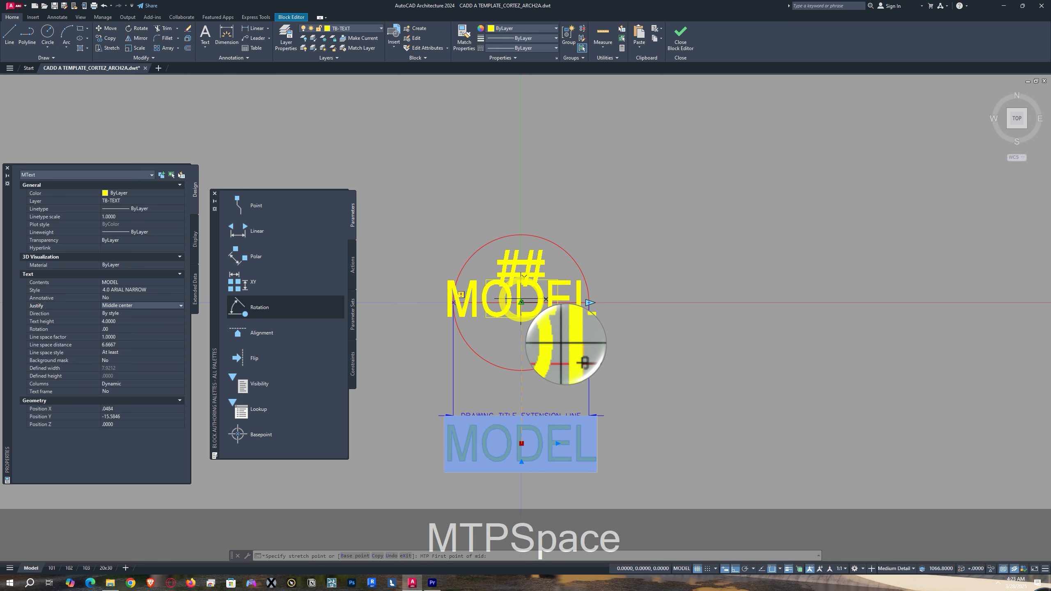
pyautogui.click(522, 302)
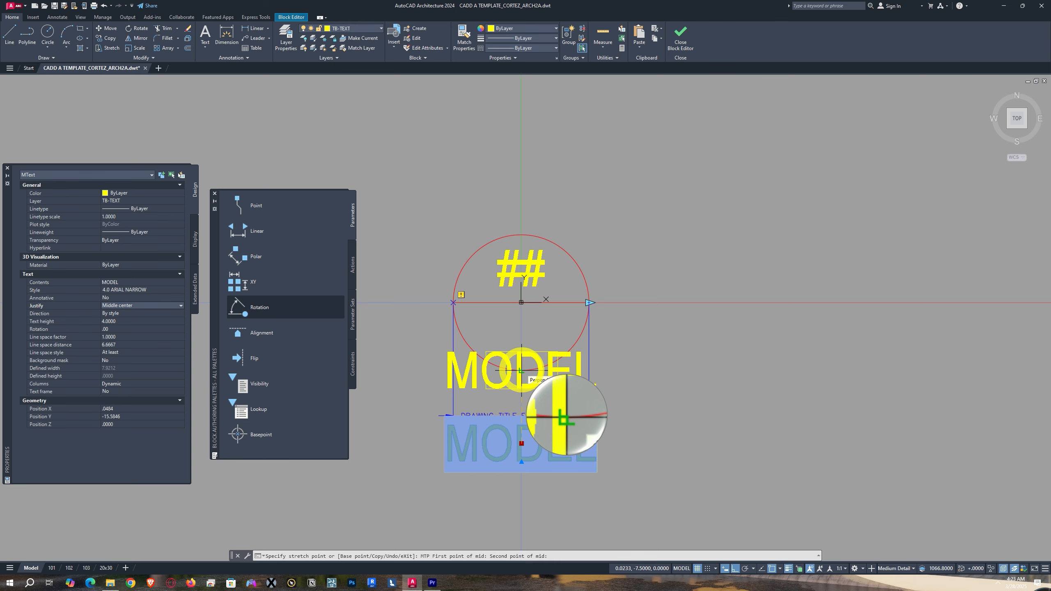
pyautogui.click(521, 370)
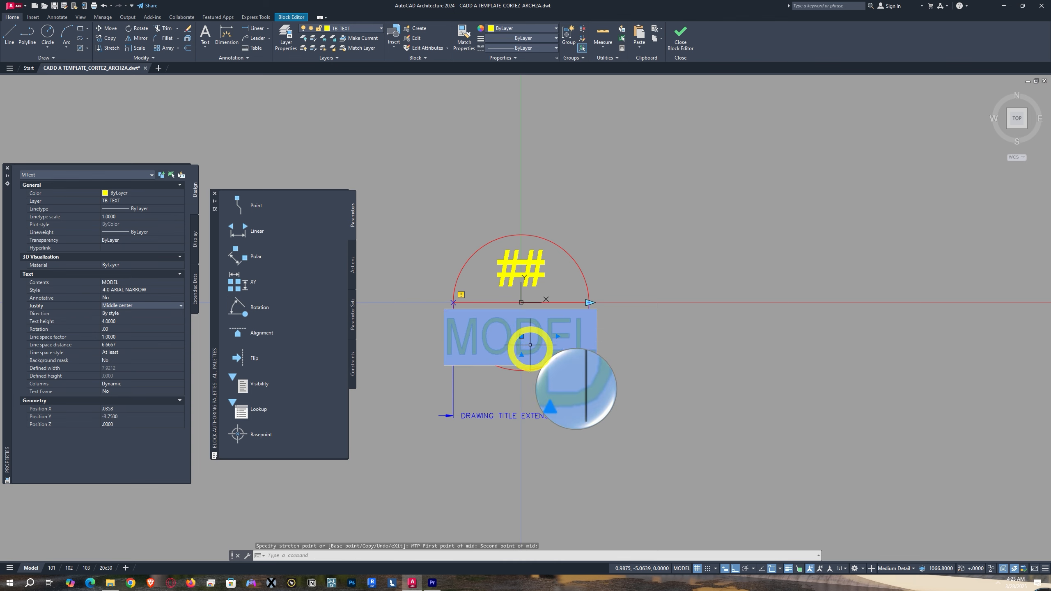
pyautogui.moveTo(563, 351); pyautogui.dragTo(554, 366, button='middle')
pyautogui.press('Escape')
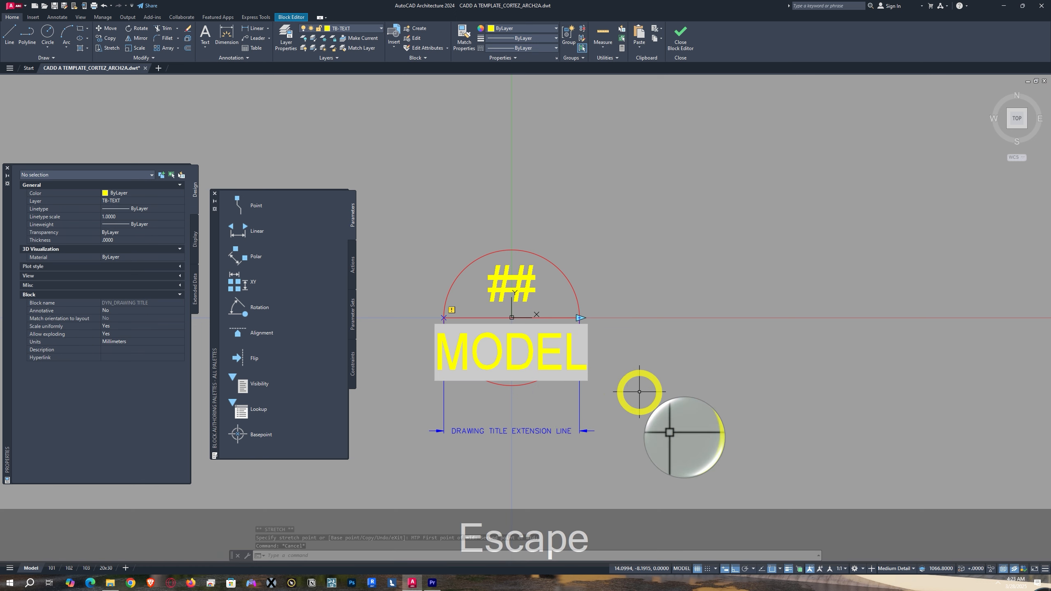
# - Create a wide multiline text box to the right of the circle, just above the level of the extension line
pyautogui.moveTo(664, 371); pyautogui.dragTo(559, 380, button='middle')
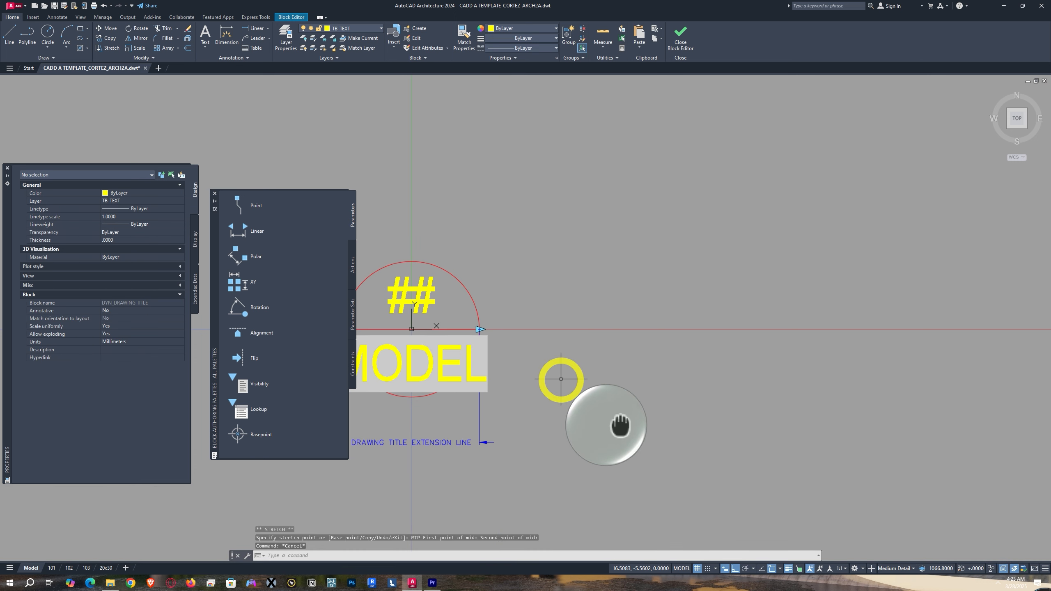
pyautogui.scroll(-2, 556, 368)
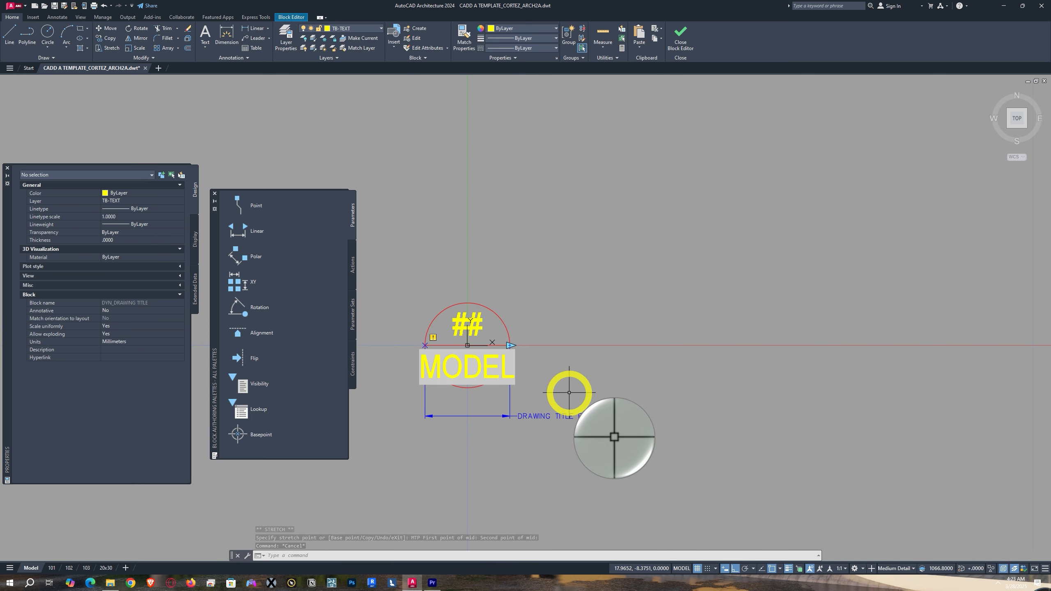
pyautogui.write('mt')
pyautogui.press('Return')
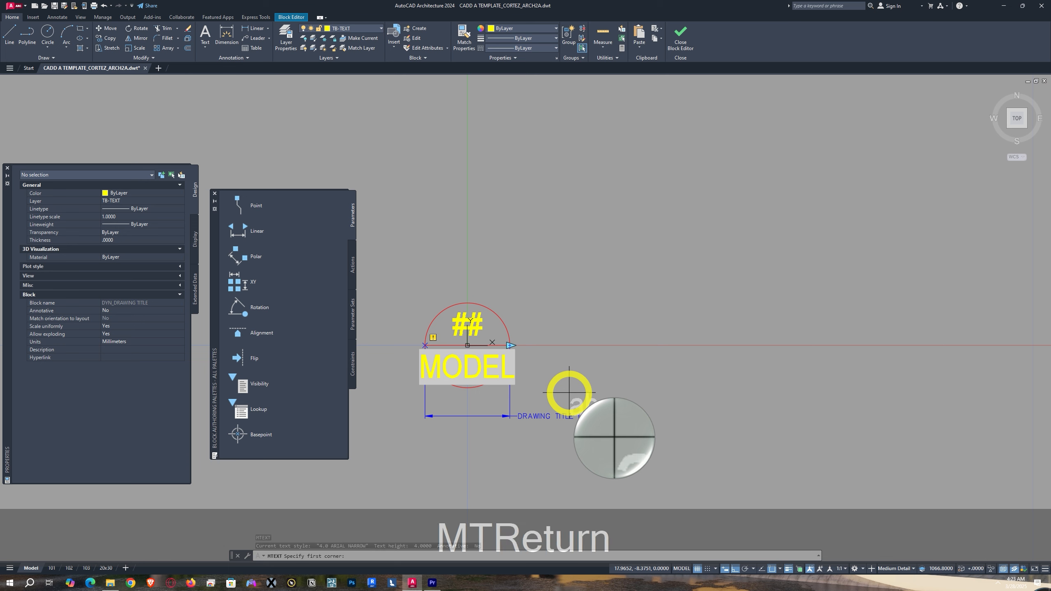
pyautogui.scroll(2, 569, 393)
pyautogui.click(505, 240)
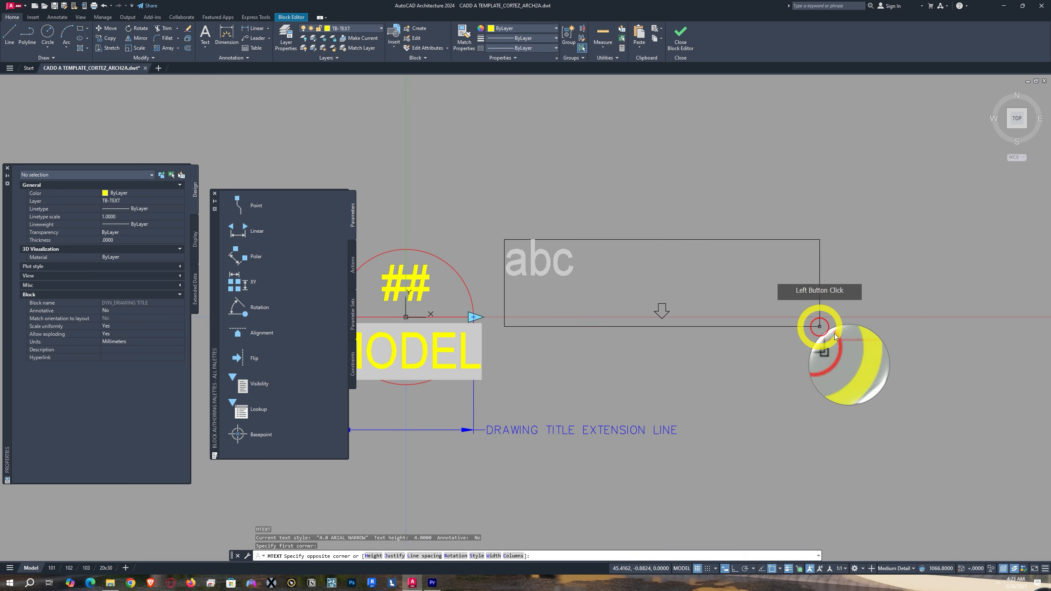
pyautogui.moveTo(948, 317); pyautogui.dragTo(864, 319, button='middle')
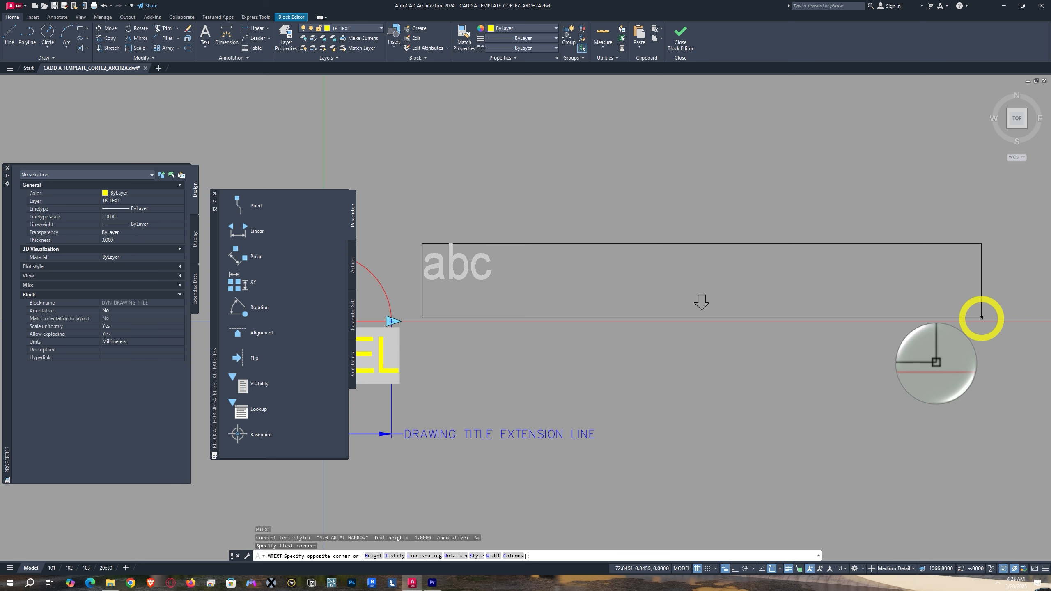
pyautogui.click(981, 317)
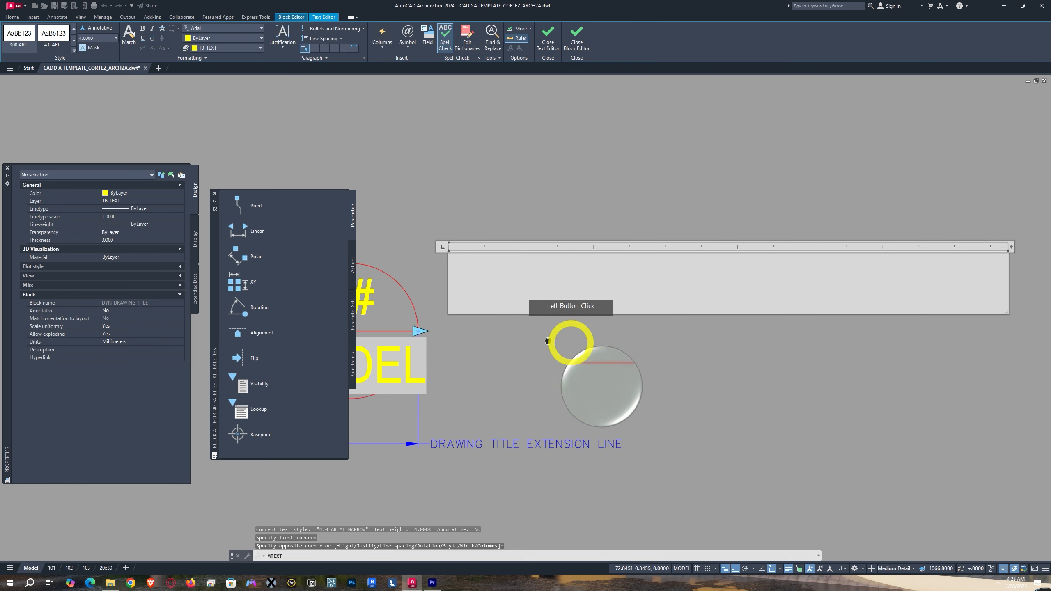
# - Set the text style of the new multiline text to 3.0 ARIAL NARROW
pyautogui.click(71, 40)
pyautogui.click(75, 41)
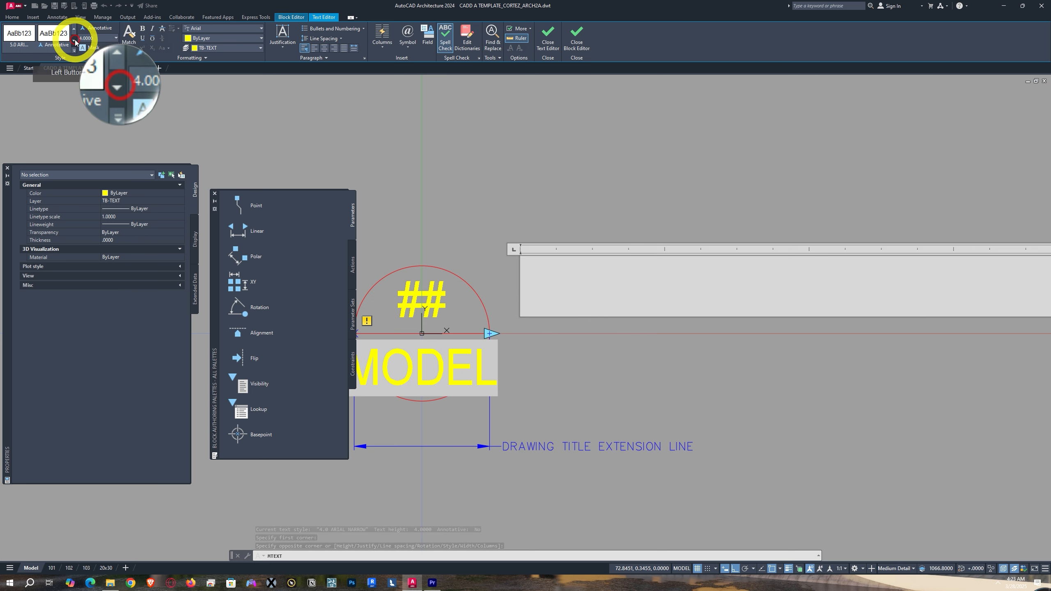
pyautogui.click(74, 31)
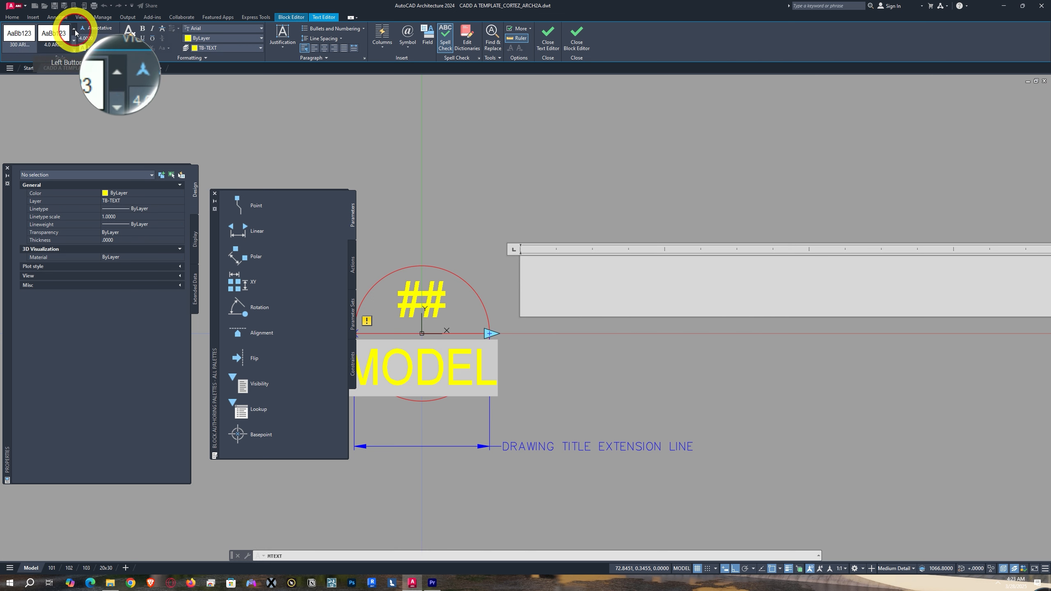
pyautogui.click(74, 40)
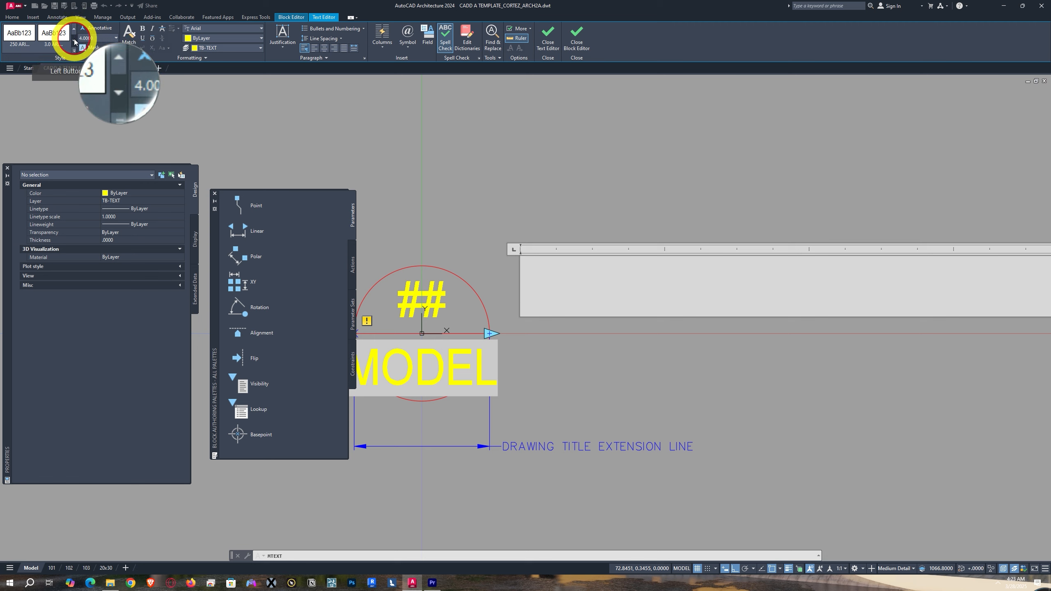
pyautogui.click(54, 42)
# - Enter SCALE: as the text, narrow the text box to just beyond the word, and finish the text
pyautogui.click(467, 256)
pyautogui.click(571, 286)
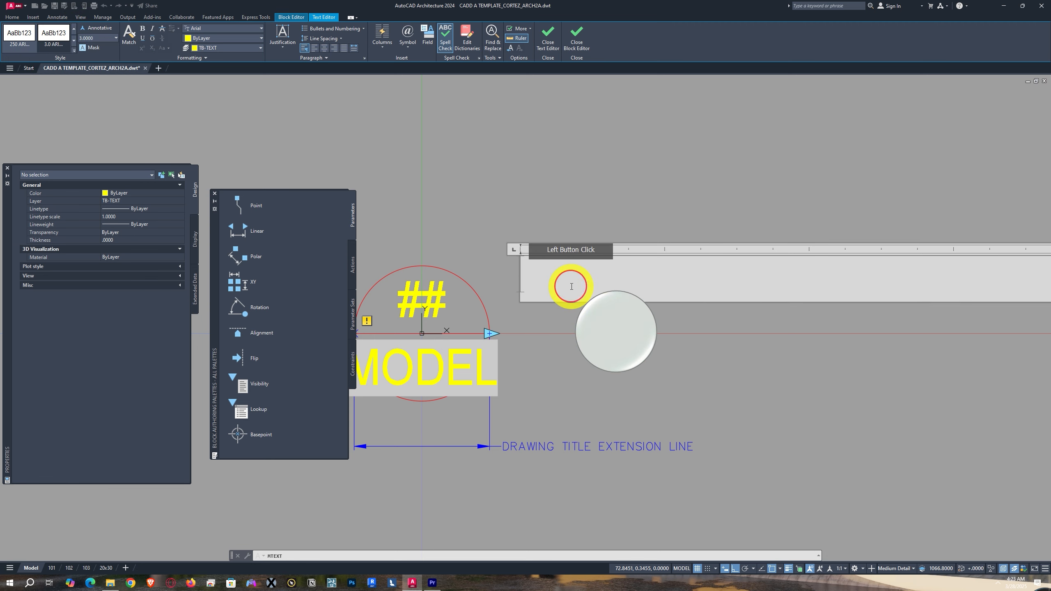
pyautogui.write('SCALE:')
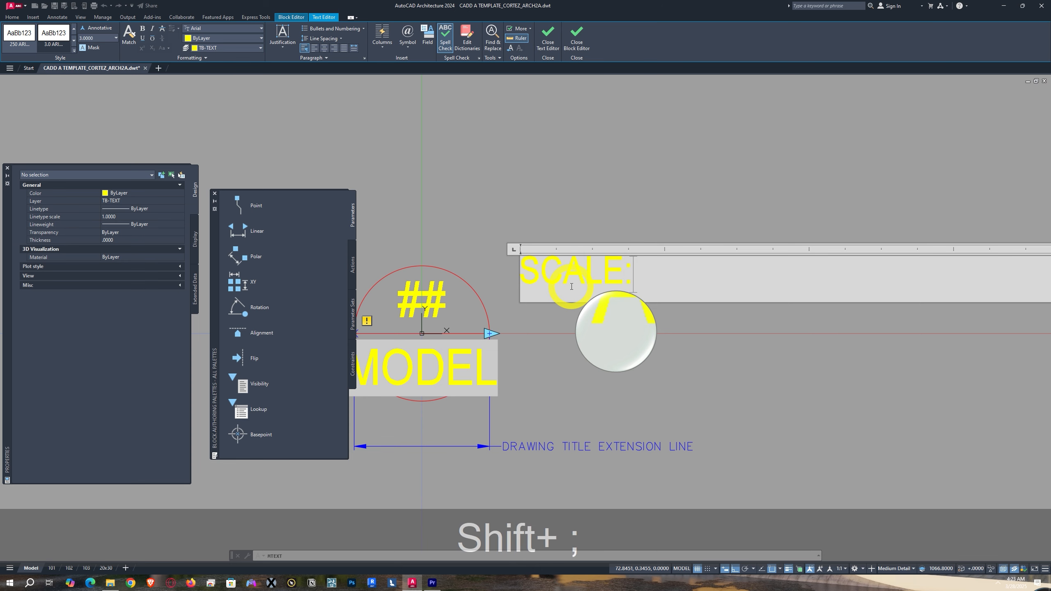
pyautogui.scroll(-2, 574, 286)
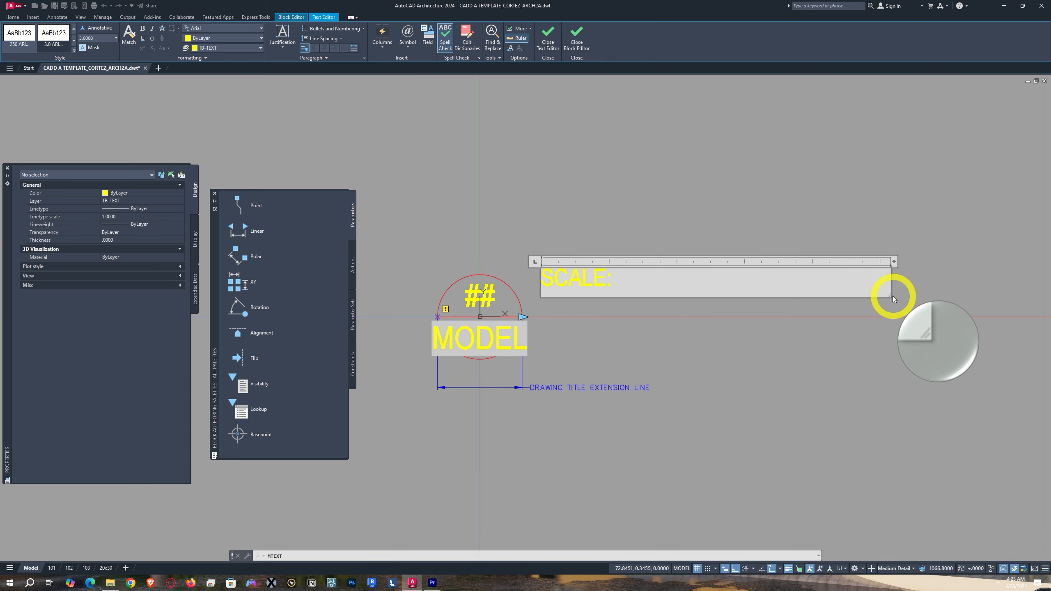
pyautogui.moveTo(889, 296); pyautogui.dragTo(618, 295)
pyautogui.click(664, 279)
pyautogui.scroll(2, 609, 290)
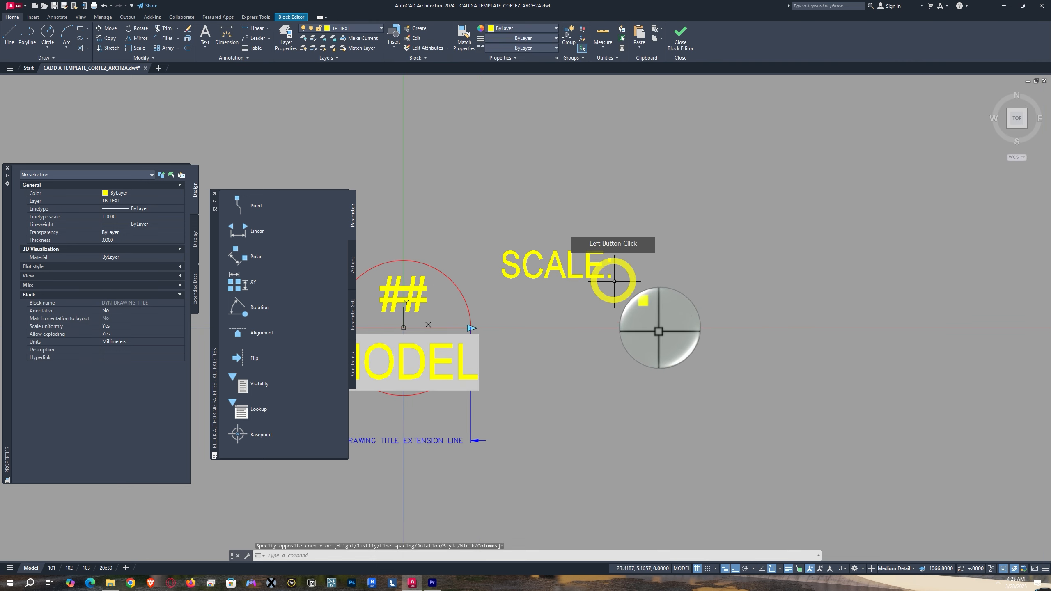
# - Select the SCALE: text and set its justification to Top left
pyautogui.moveTo(544, 294)
pyautogui.mouseDown(button='middle')
pyautogui.moveTo(603, 308)
pyautogui.moveTo(586, 301)
pyautogui.moveTo(593, 263)
pyautogui.mouseUp(button='middle')
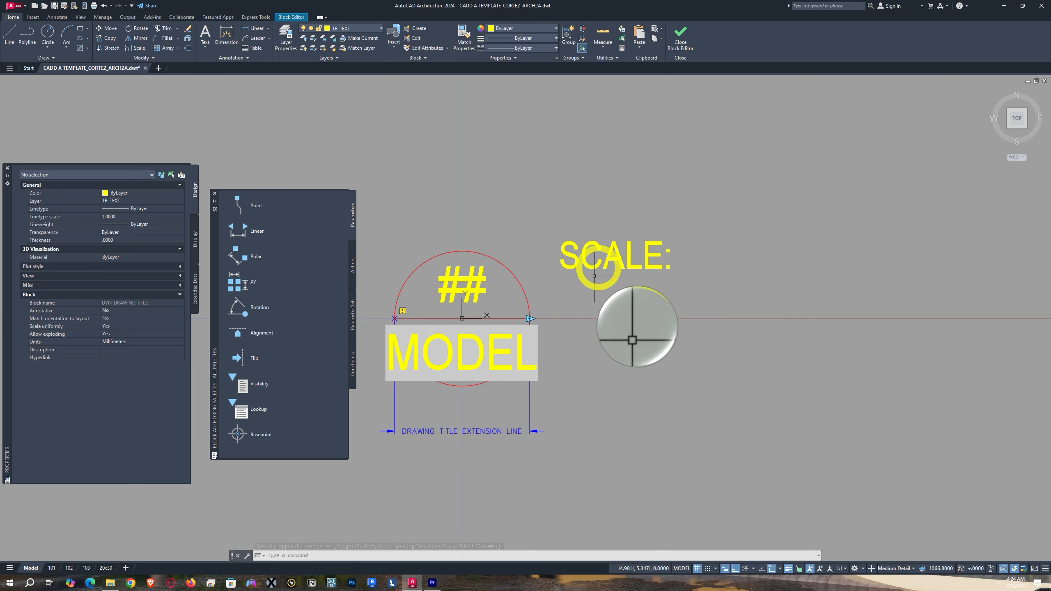
pyautogui.click(570, 269)
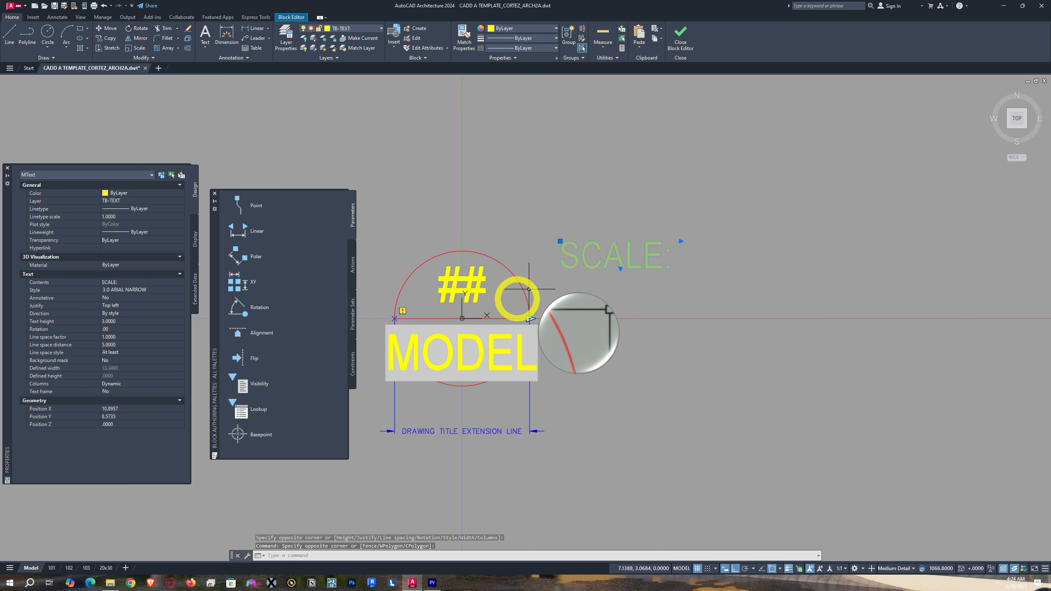
pyautogui.click(110, 305)
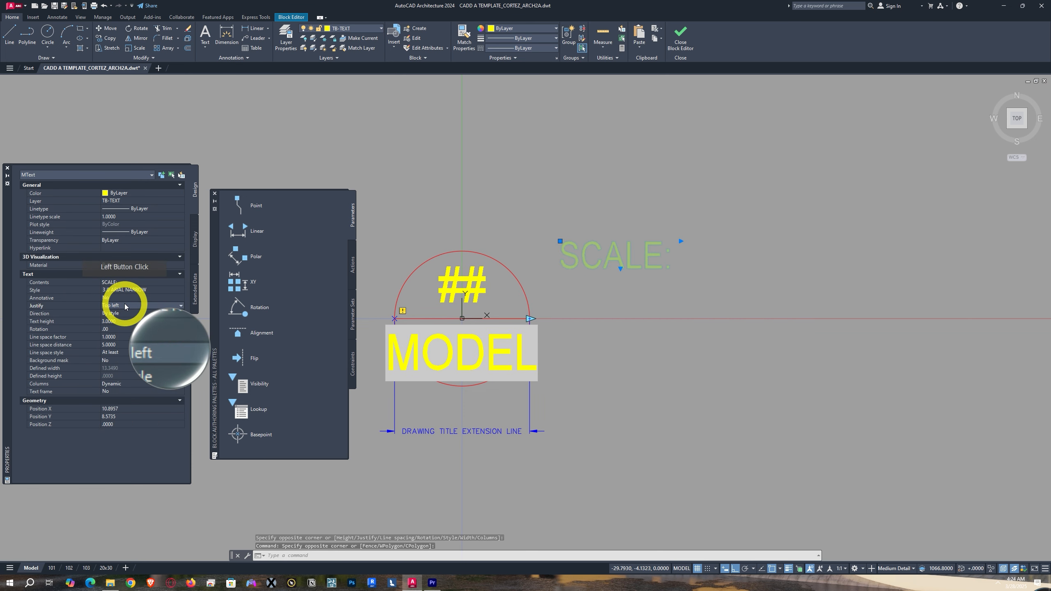
pyautogui.click(124, 305)
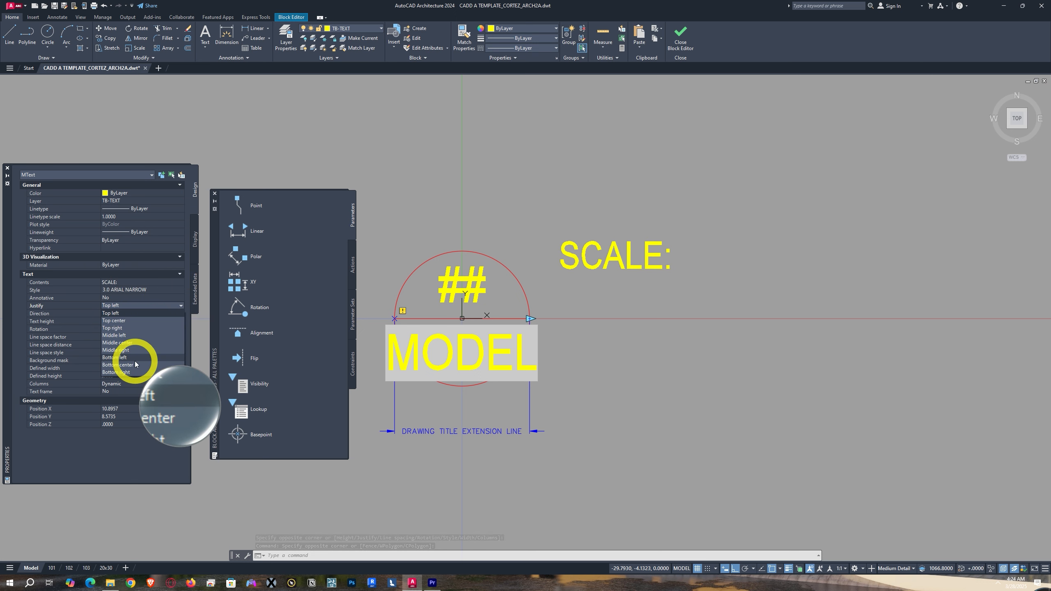
pyautogui.click(143, 313)
# - Move the SCALE: text by its top-left grip to the right end of the extension line, with Ortho off
pyautogui.scroll(2, 563, 240)
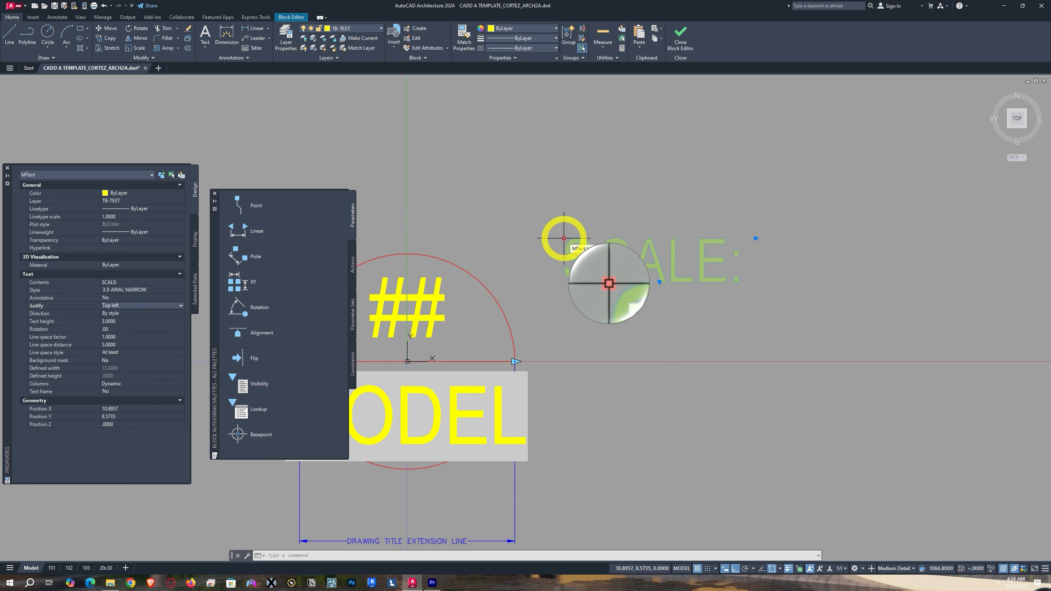
pyautogui.click(563, 238)
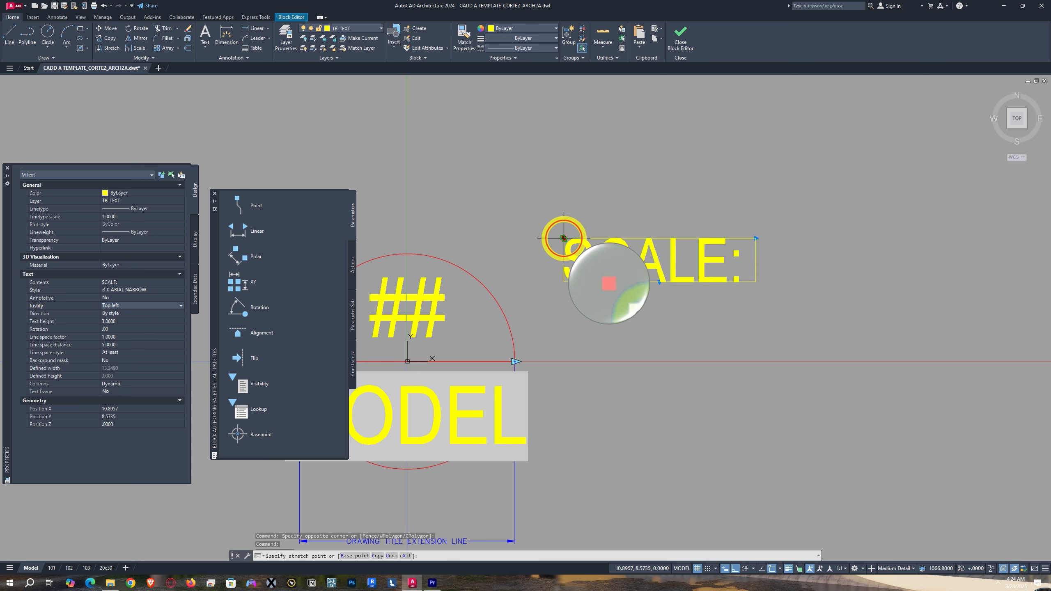
pyautogui.press('F8')
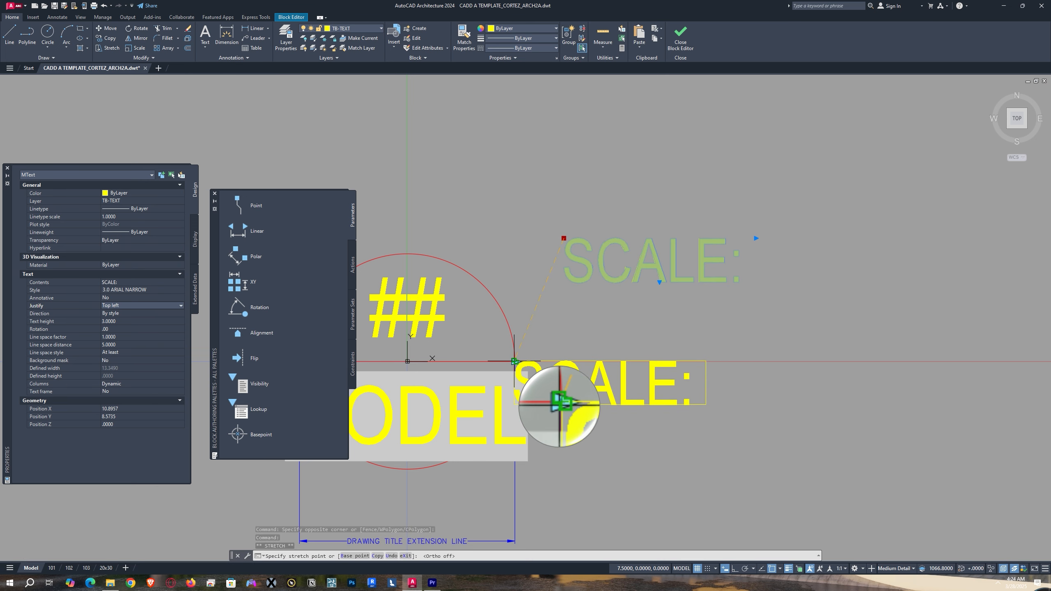
pyautogui.click(514, 361)
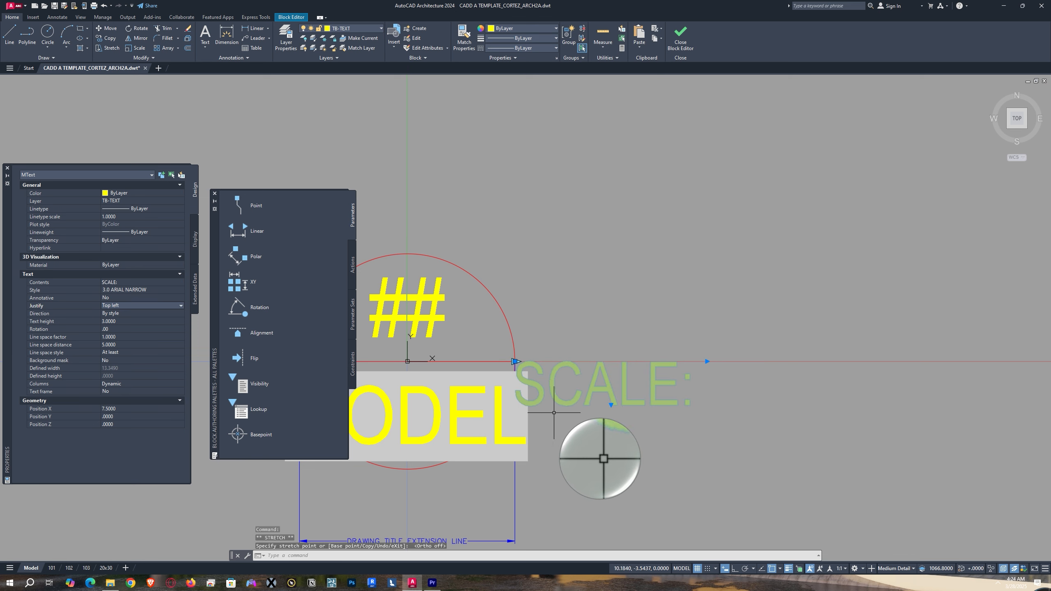
# - Move the SCALE: text straight down by 2 units with Ortho on
pyautogui.scroll(2, 554, 401)
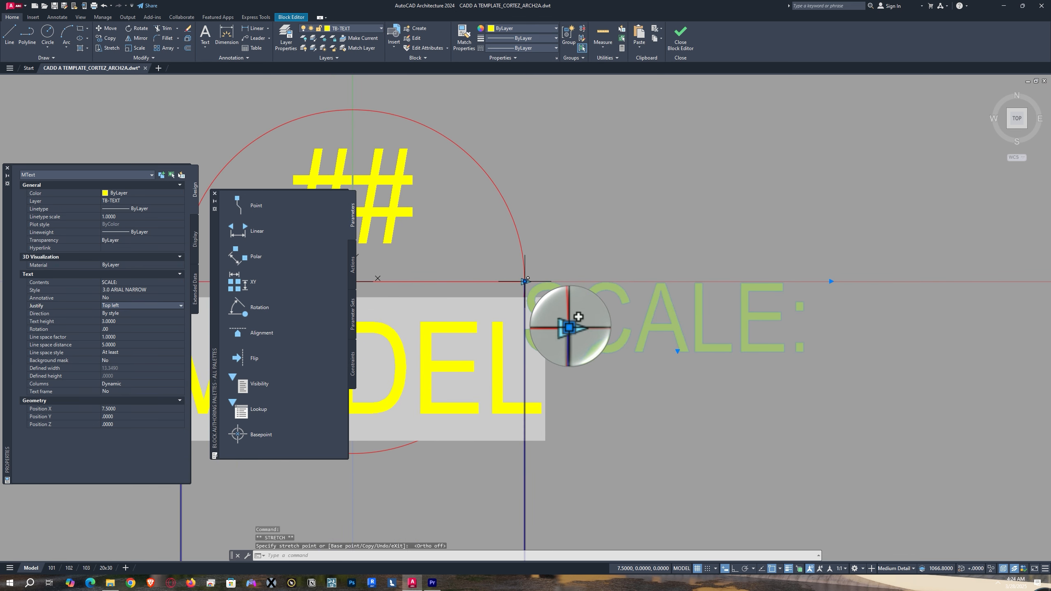
pyautogui.click(525, 282)
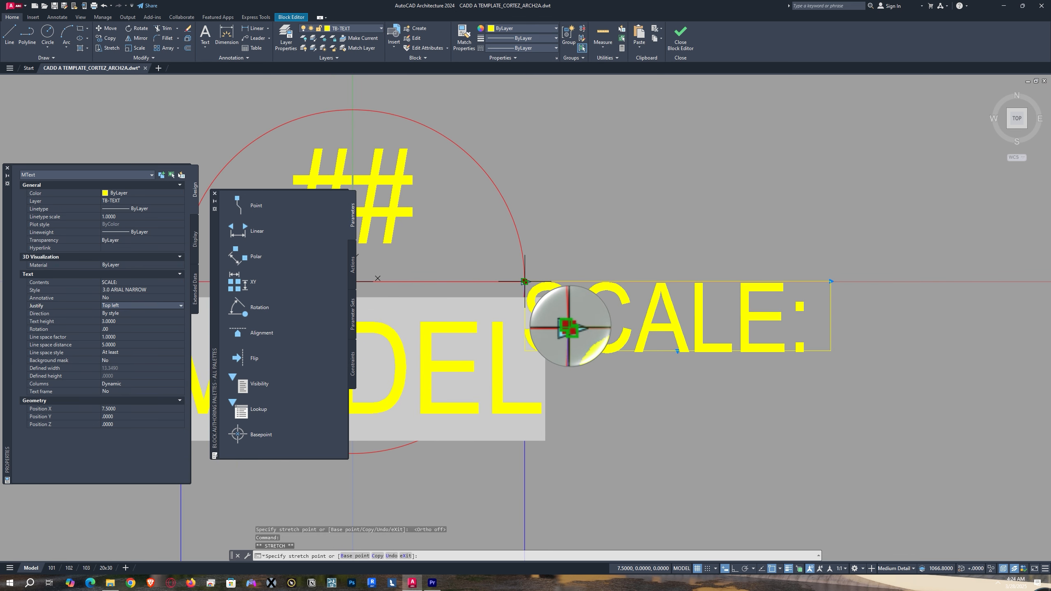
pyautogui.press('F8')
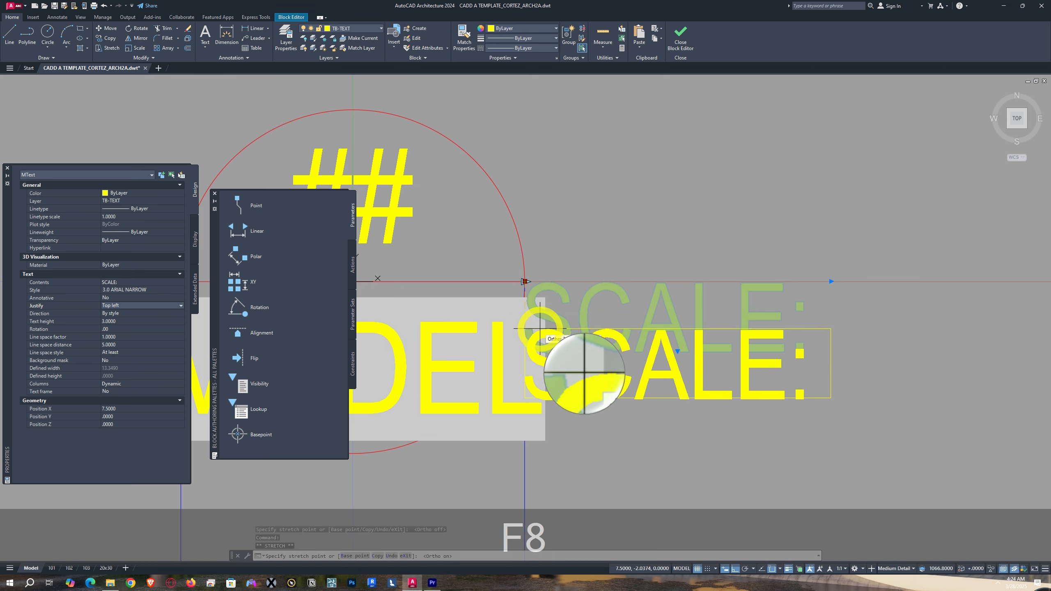
pyautogui.write('2')
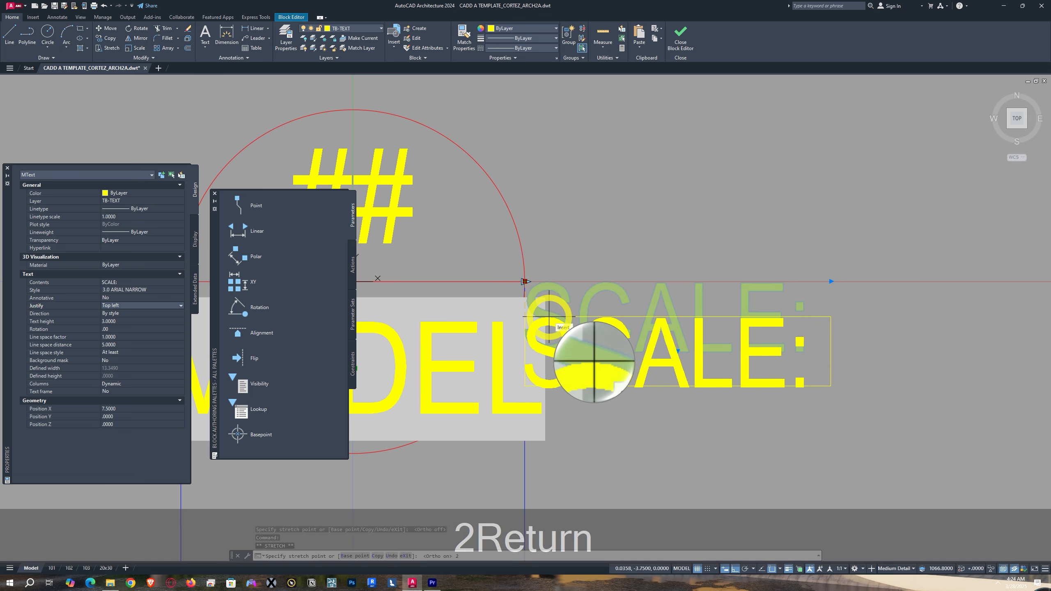
pyautogui.press('Return')
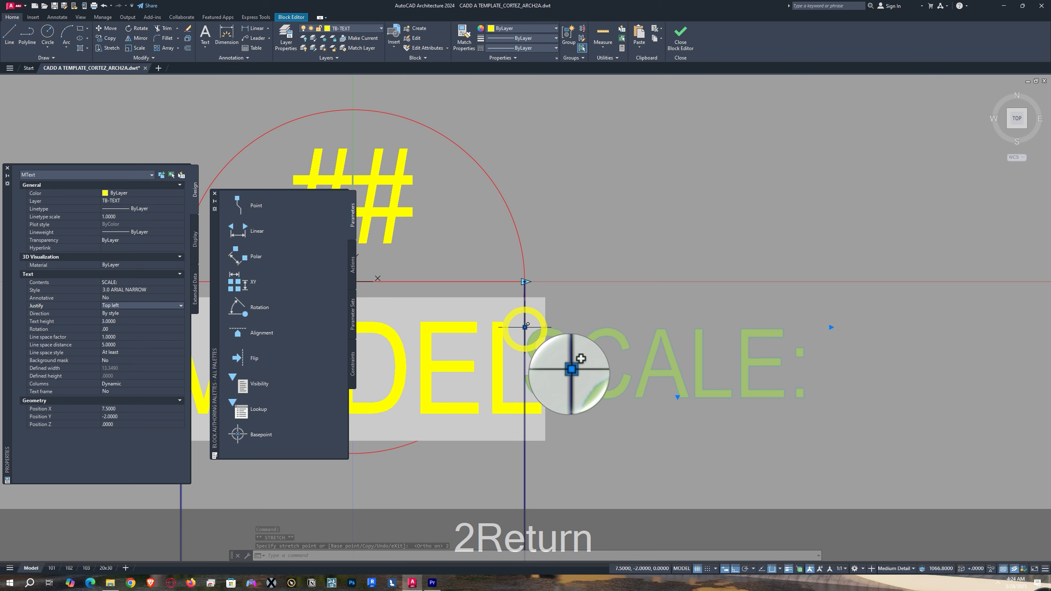
# - Move the SCALE: text 2 units to the right and deselect it
pyautogui.click(525, 328)
pyautogui.click(609, 331)
pyautogui.write('2')
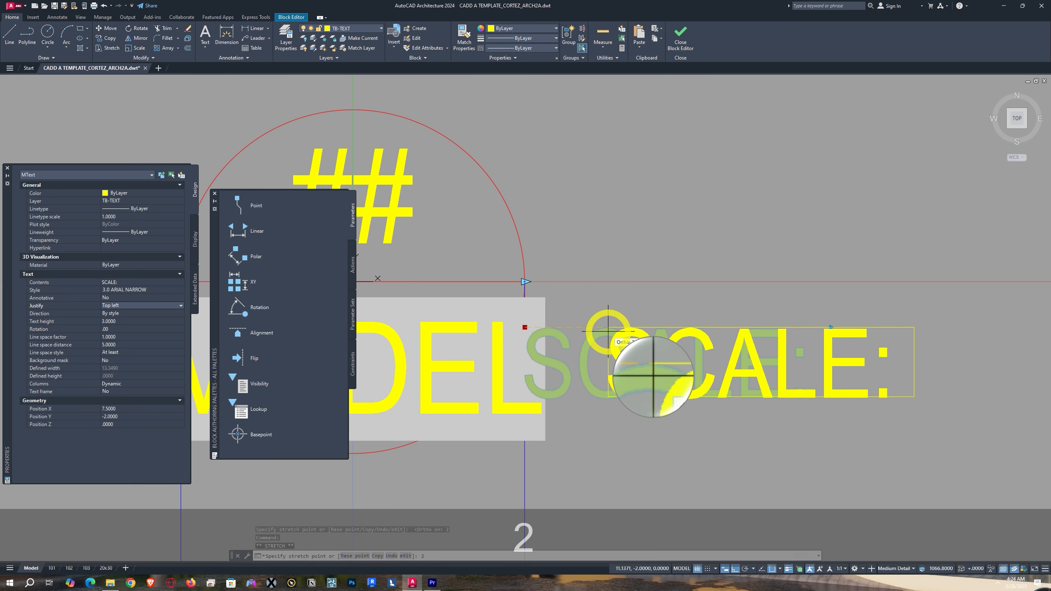
pyautogui.press('Return')
pyautogui.moveTo(751, 393); pyautogui.dragTo(637, 363, button='middle')
pyautogui.scroll(-2, 636, 364)
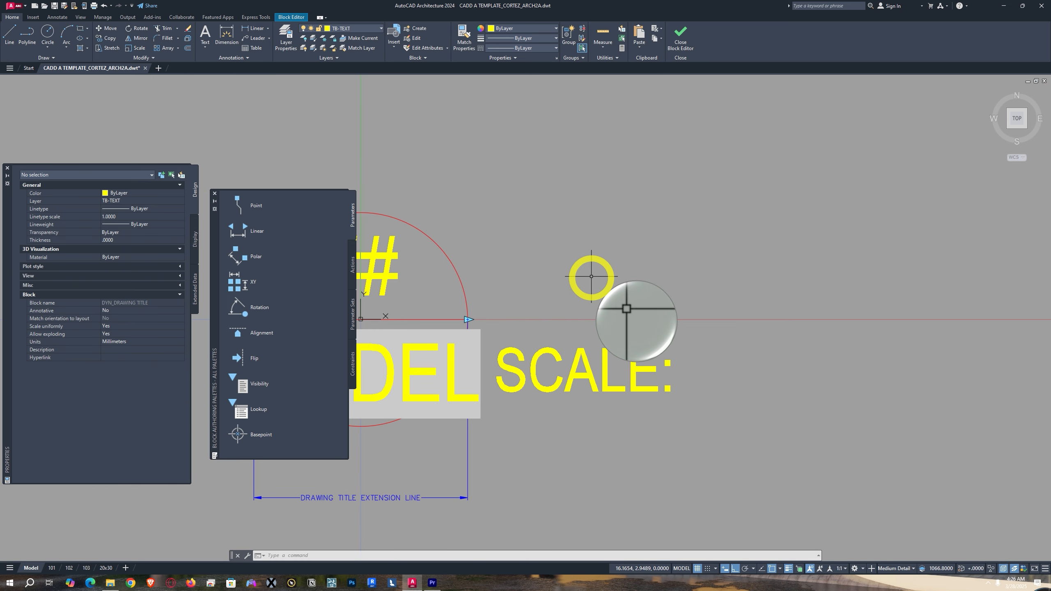
# - Start a new attribute definition with the tag DRAWING-TITLE
pyautogui.write('ATT')
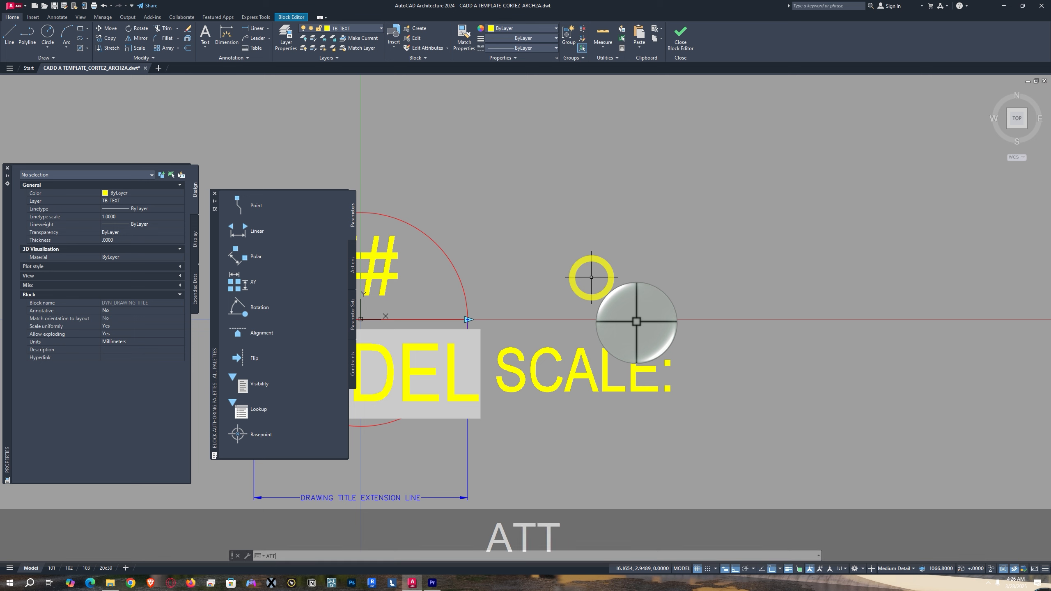
pyautogui.press('Return')
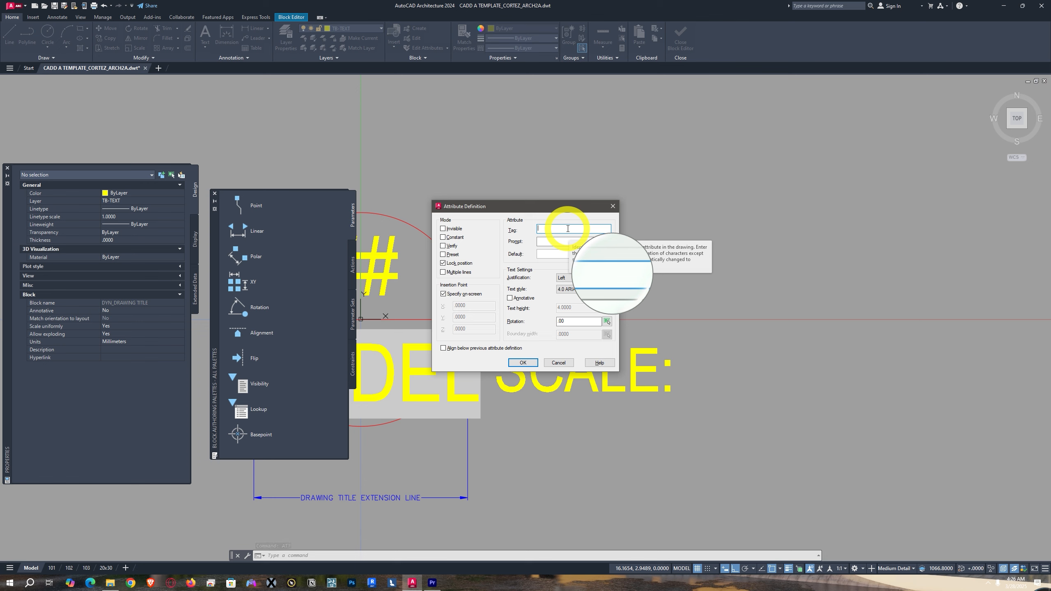
pyautogui.write('D')
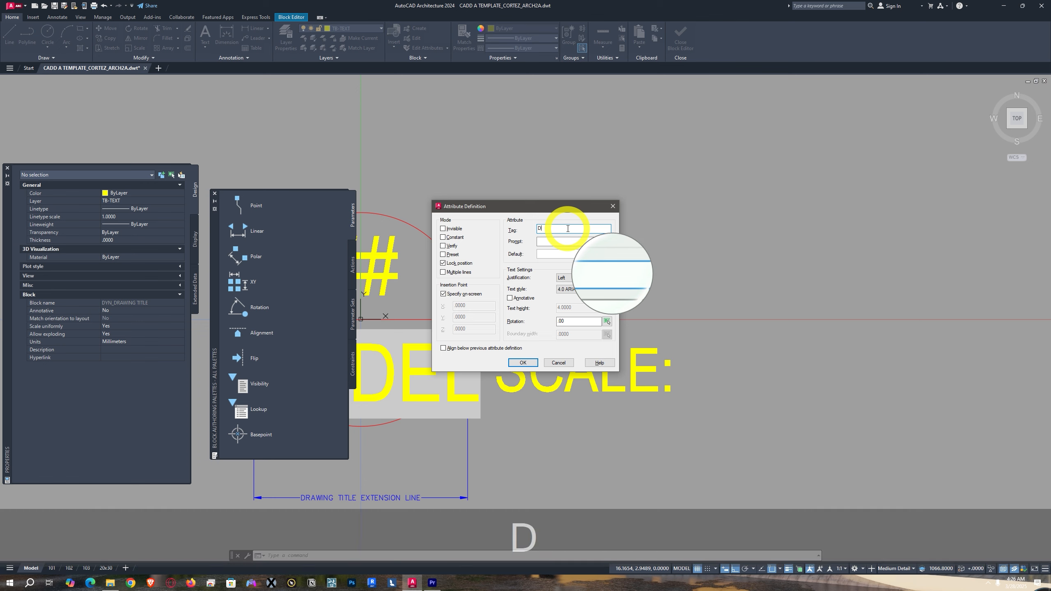
pyautogui.write('RAWING-')
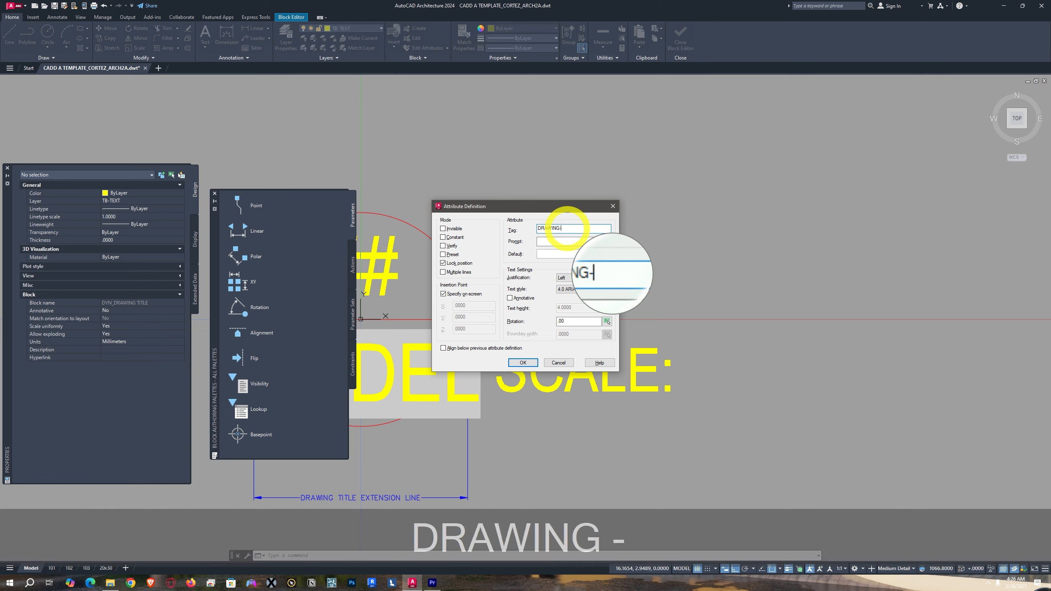
pyautogui.write('TITLE')
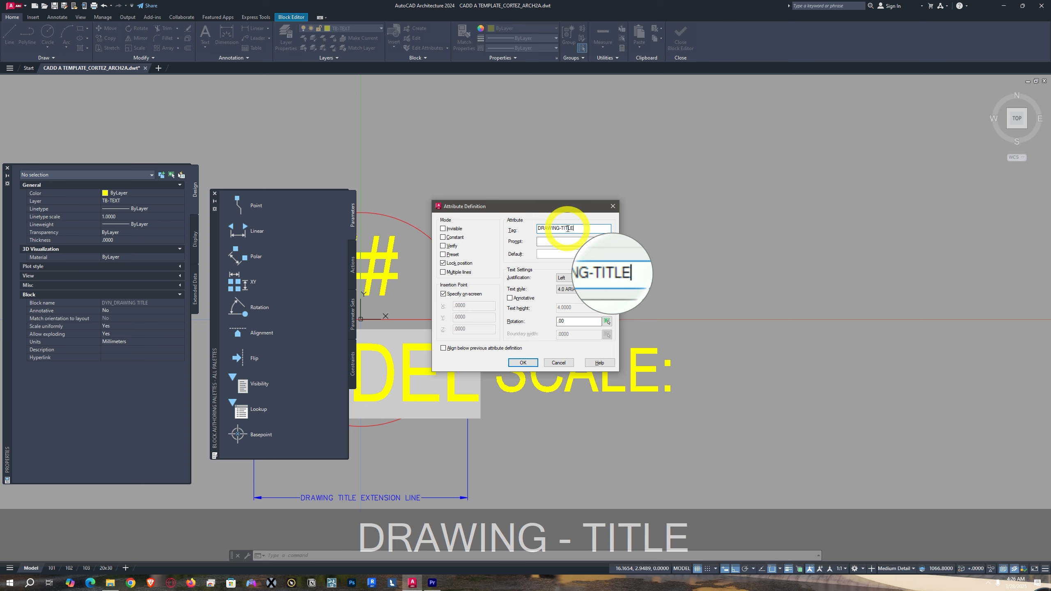
# - Set the attribute's prompt to ENTER DRAWING TITLE HERE
pyautogui.click(562, 240)
pyautogui.write('ENT')
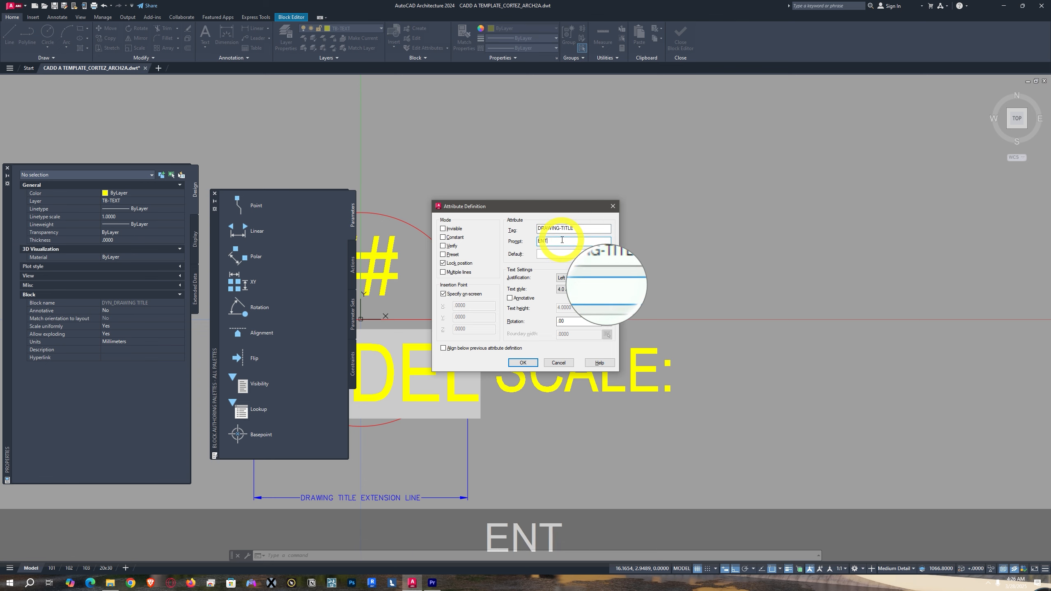
pyautogui.write('ER ')
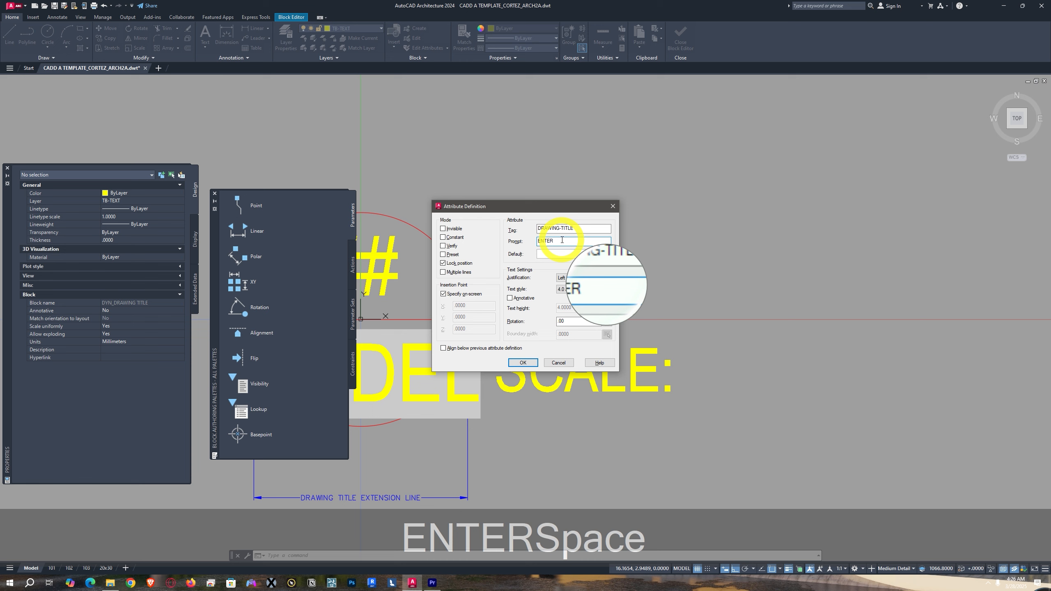
pyautogui.write('DRAWING TIT')
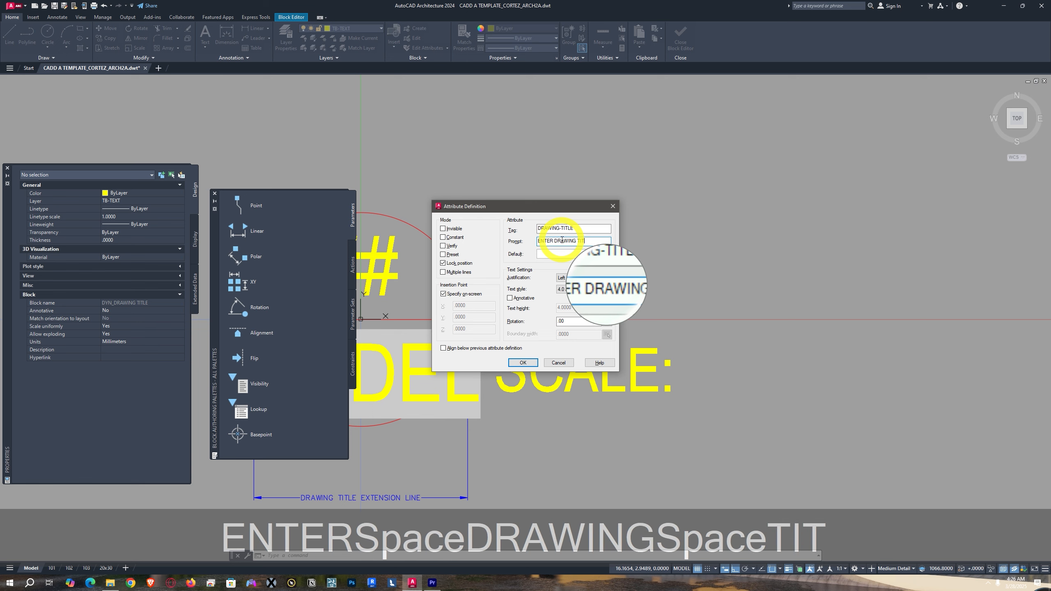
pyautogui.write('LE HERE')
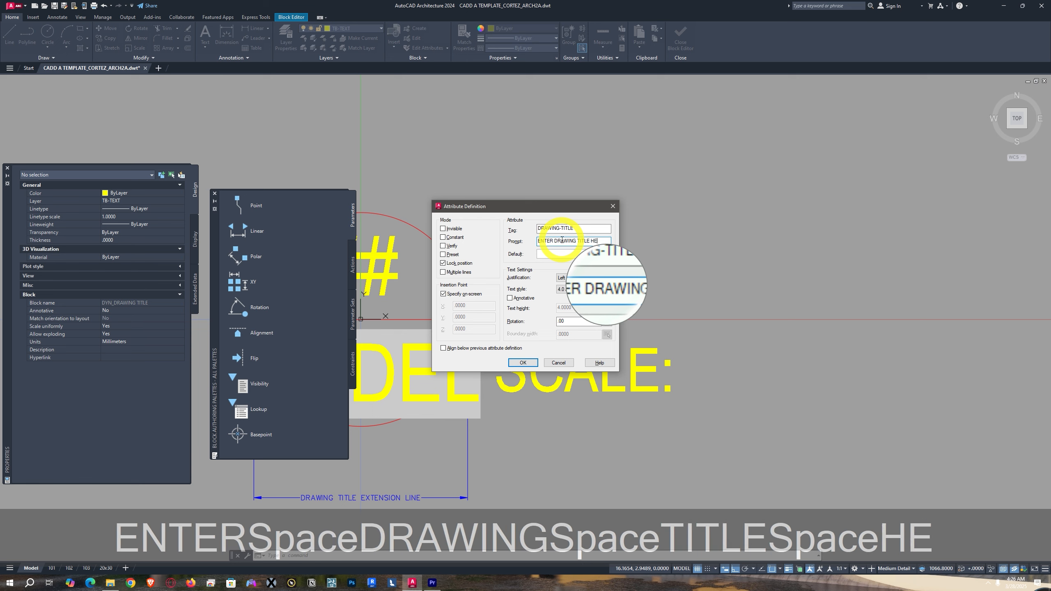
# - Set the attribute's default value to SITE DEVELOPMENT PLAN
pyautogui.click(555, 255)
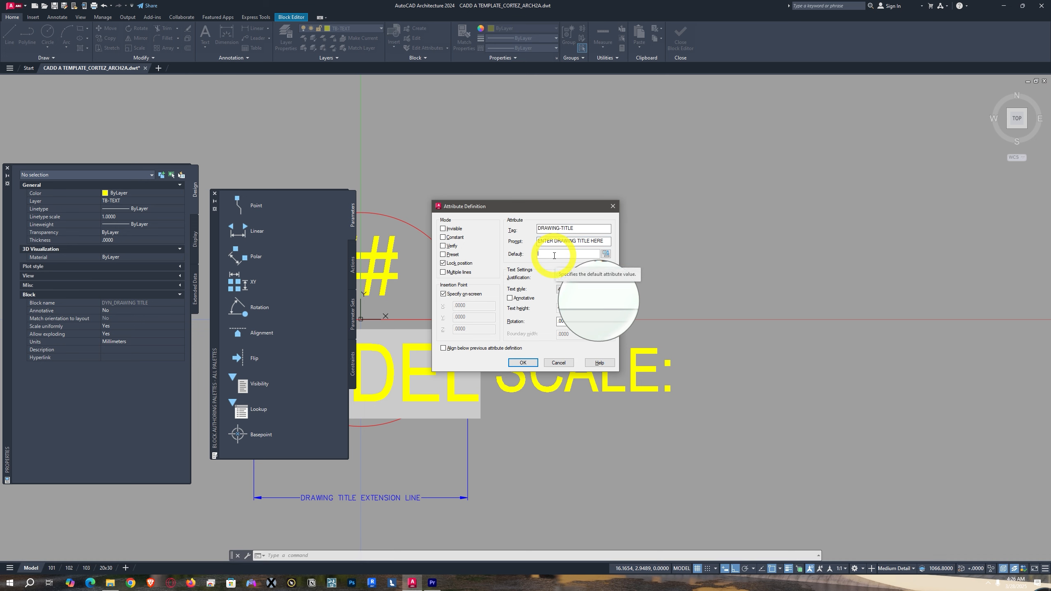
pyautogui.write('SITR')
pyautogui.press('BackSpace')
pyautogui.write('E')
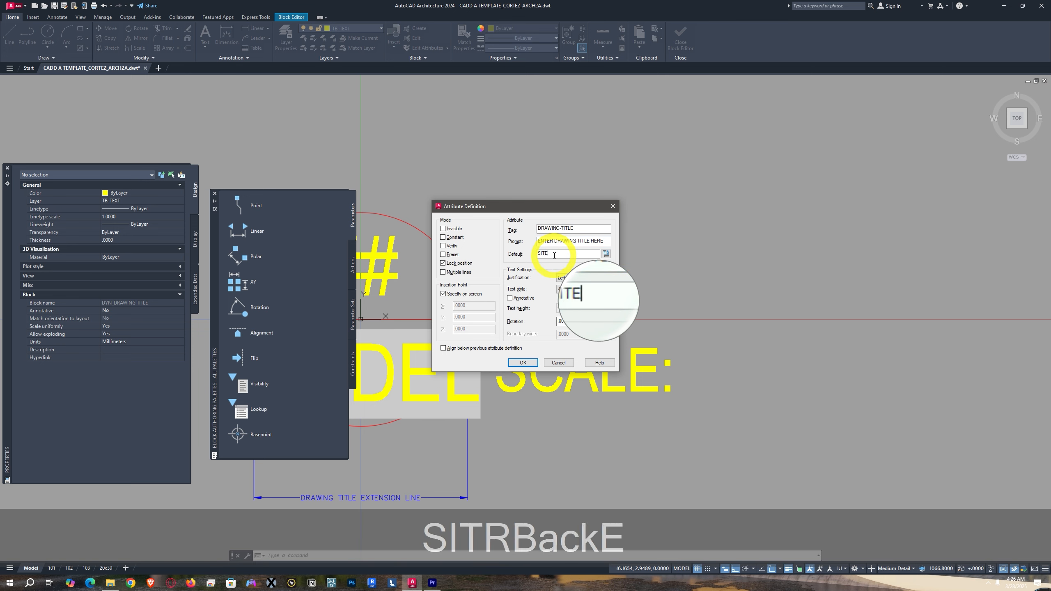
pyautogui.write(' DEVELOPMENT PLAN')
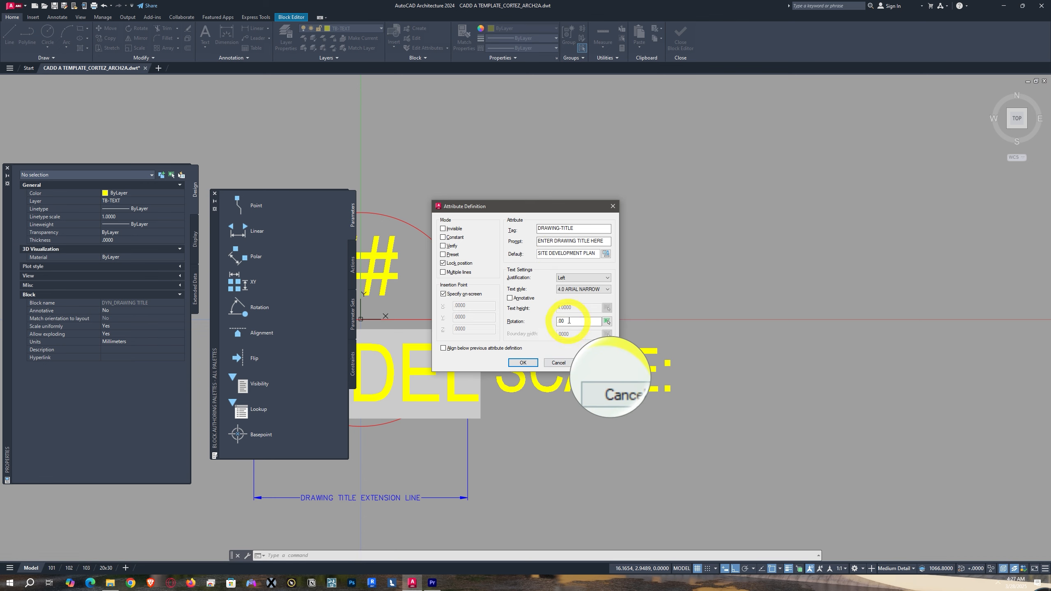
# - Set the DRAWING-TITLE attribute to Bottom left justification and 5.0 ARIAL NARROW style, and place it at the circle's right quadrant
pyautogui.click(563, 279)
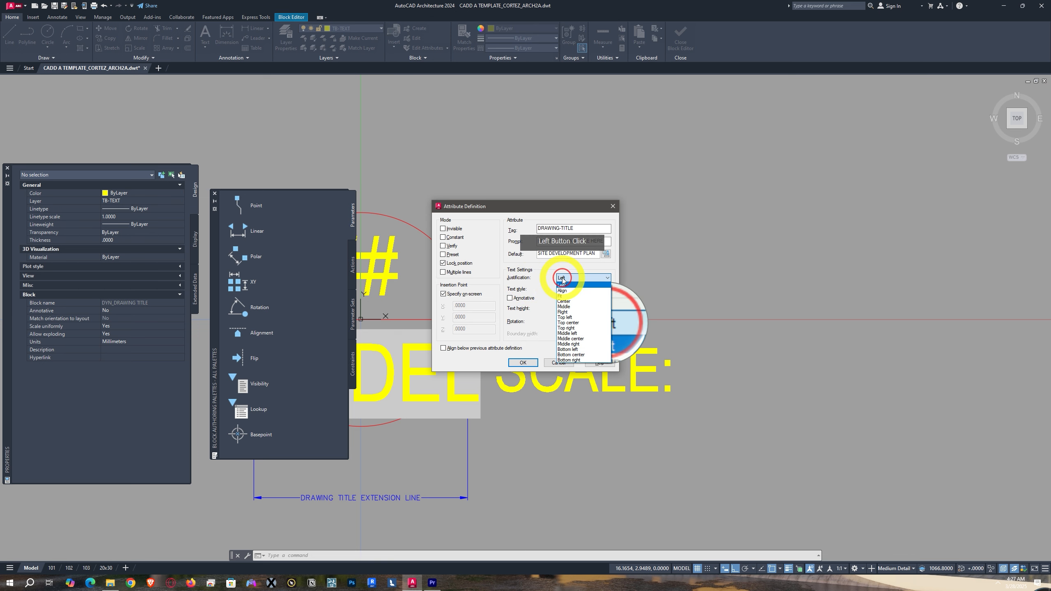
pyautogui.click(574, 351)
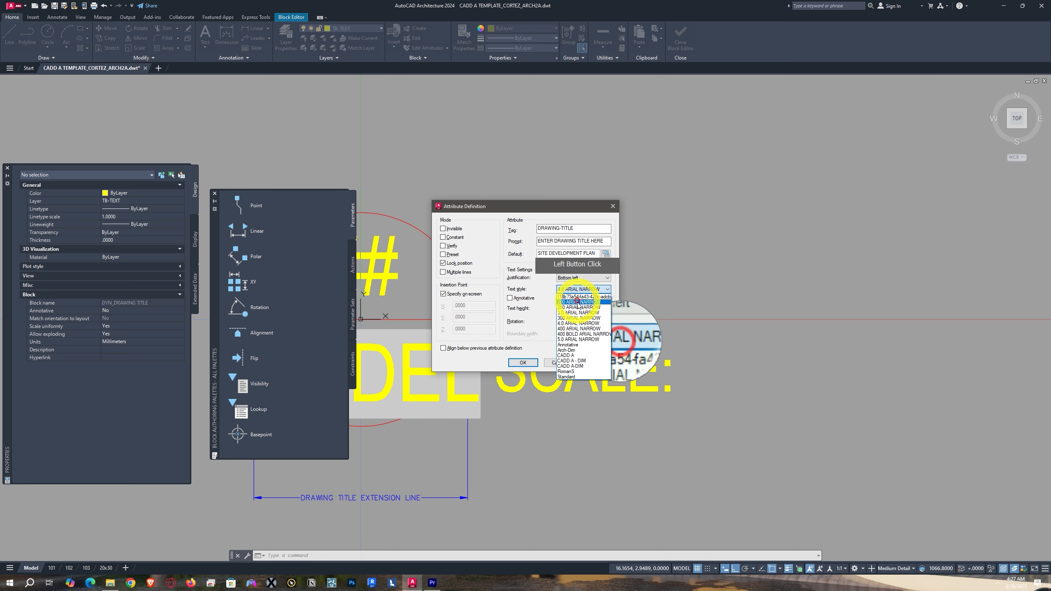
pyautogui.click(575, 340)
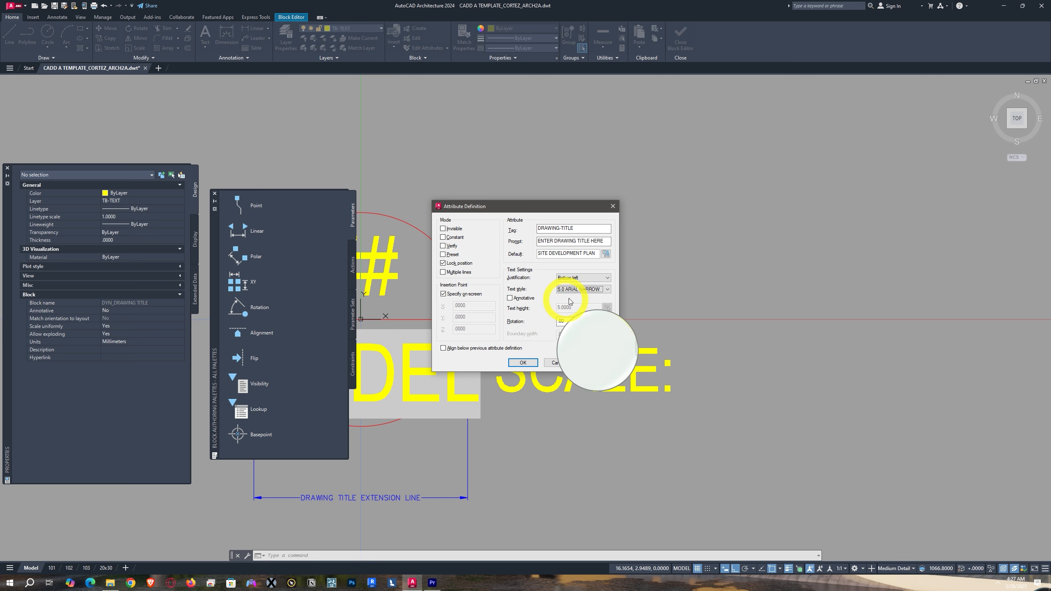
pyautogui.click(524, 363)
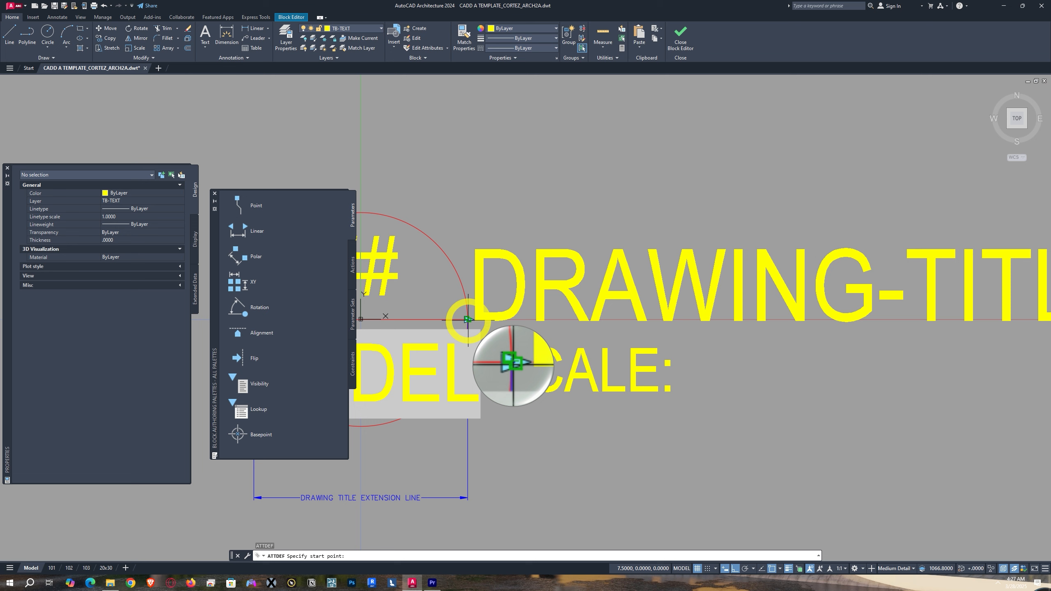
pyautogui.click(468, 320)
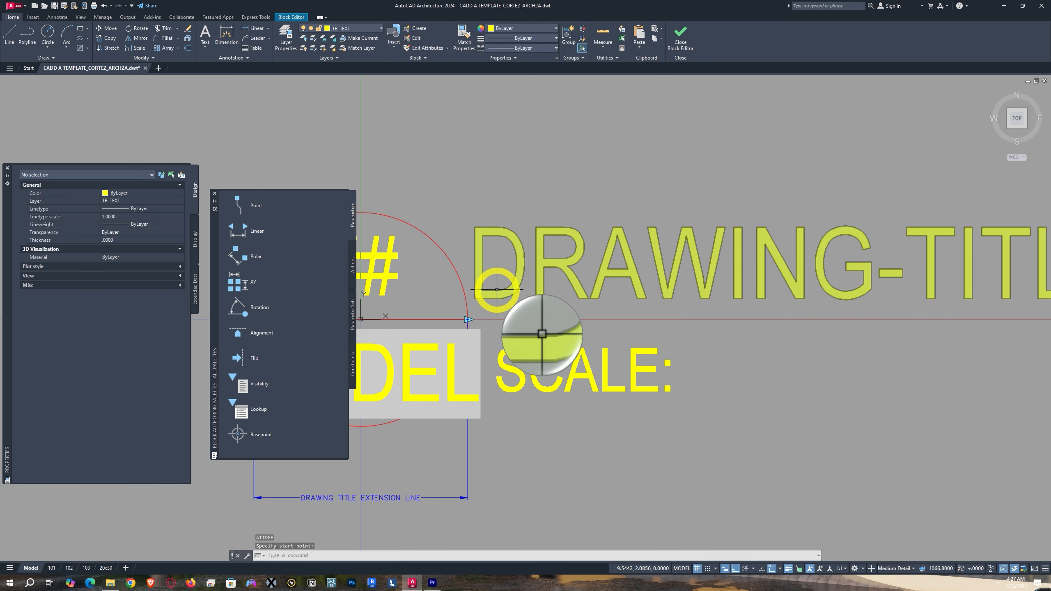
# - Move the DRAWING-TITLE attribute straight down so its letters rest on the horizontal line at the circle's right quadrant
pyautogui.click(474, 291)
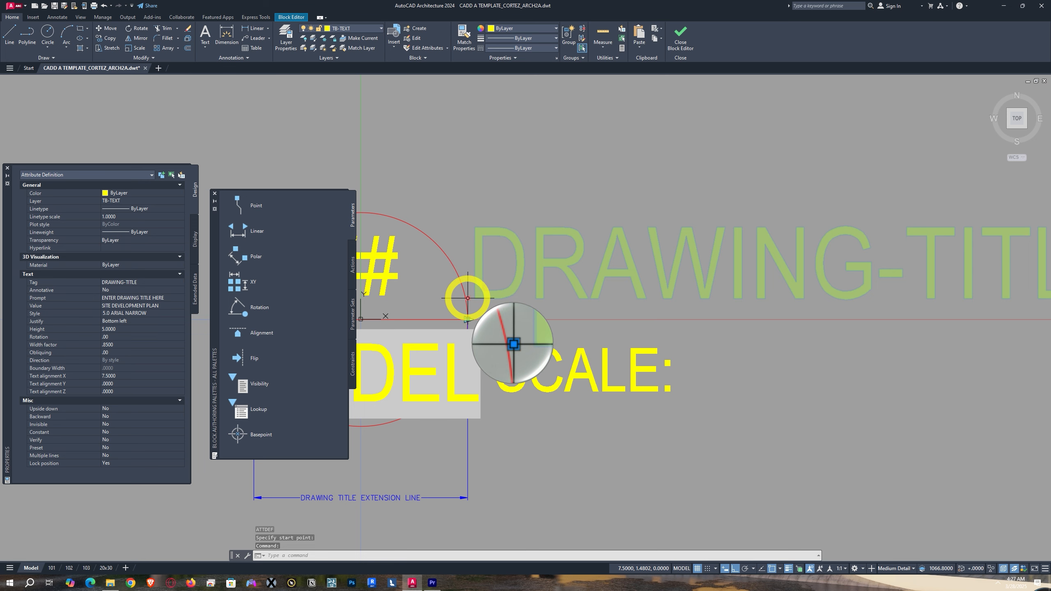
pyautogui.click(468, 298)
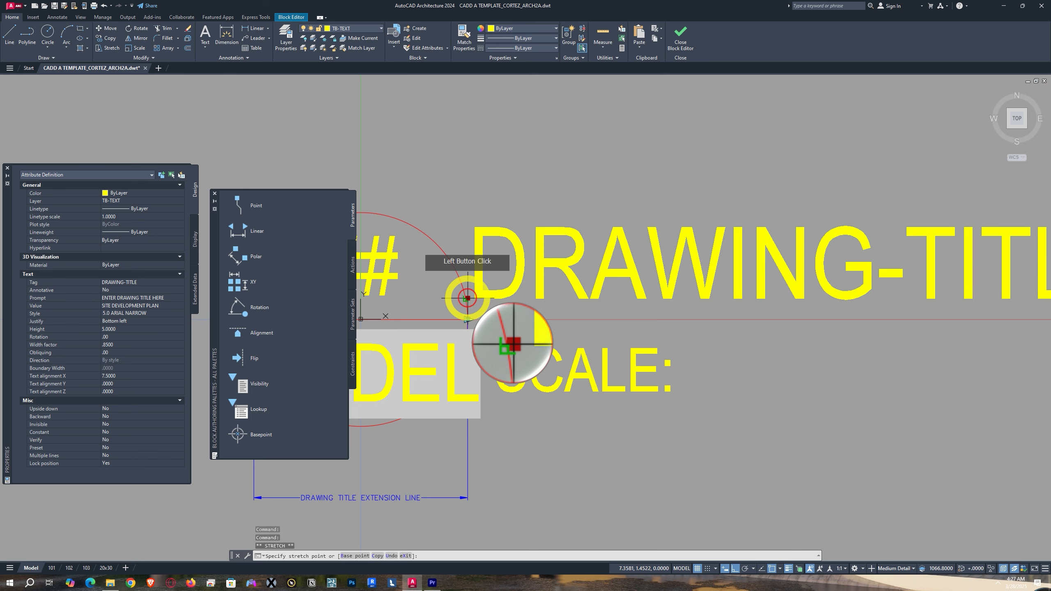
pyautogui.click(461, 307)
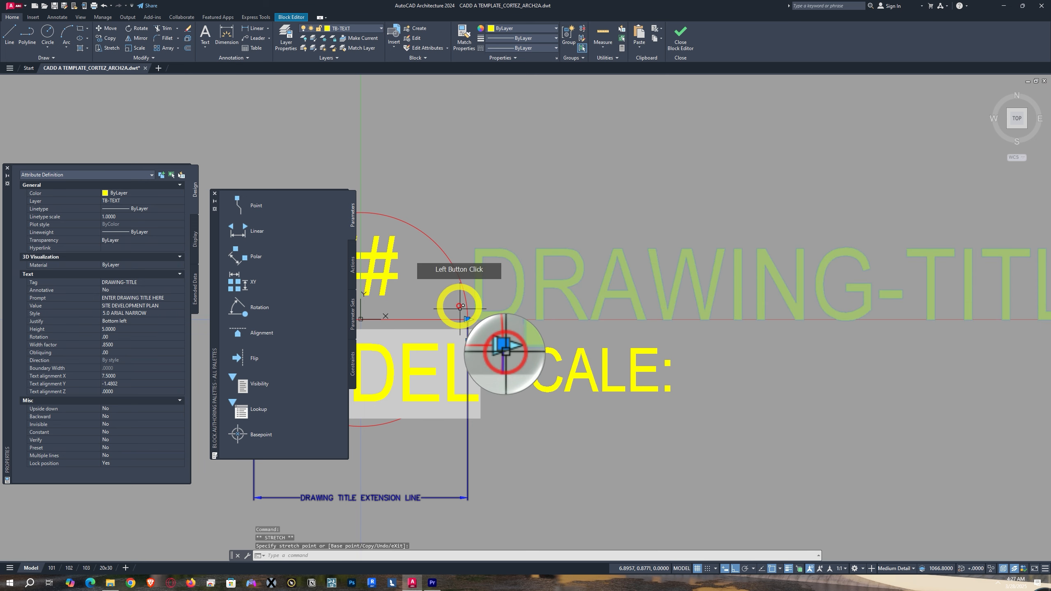
# - Move the DRAWING-TITLE attribute 2 units to the right and 2 units up, and deselect it
pyautogui.moveTo(477, 330); pyautogui.dragTo(476, 305, button='middle')
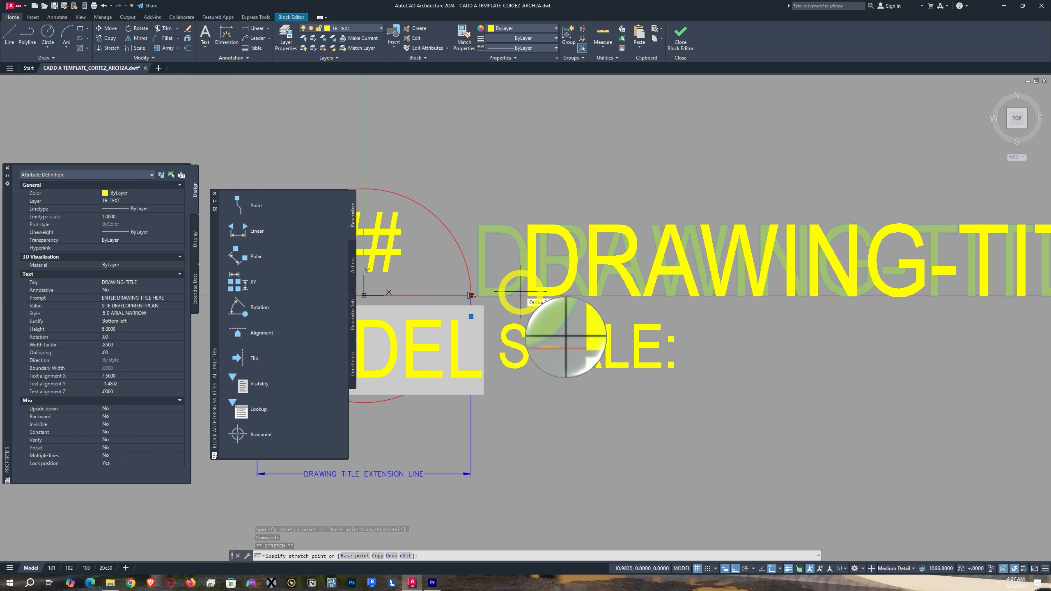
pyautogui.write('2')
pyautogui.press('Return')
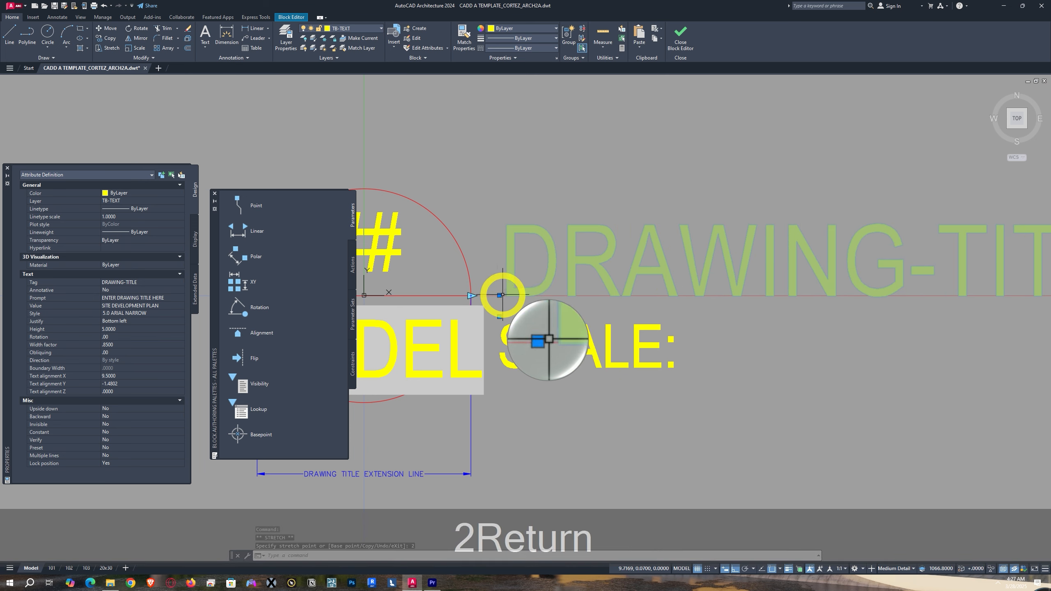
pyautogui.click(500, 295)
pyautogui.write('2')
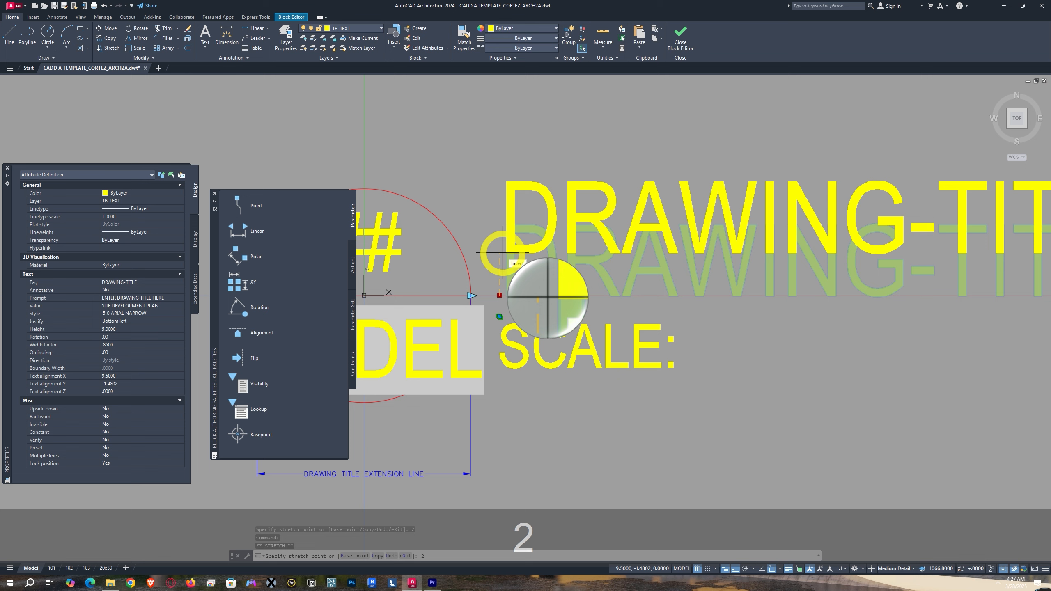
pyautogui.press('Return')
pyautogui.press('Escape')
pyautogui.scroll(-2, 775, 357)
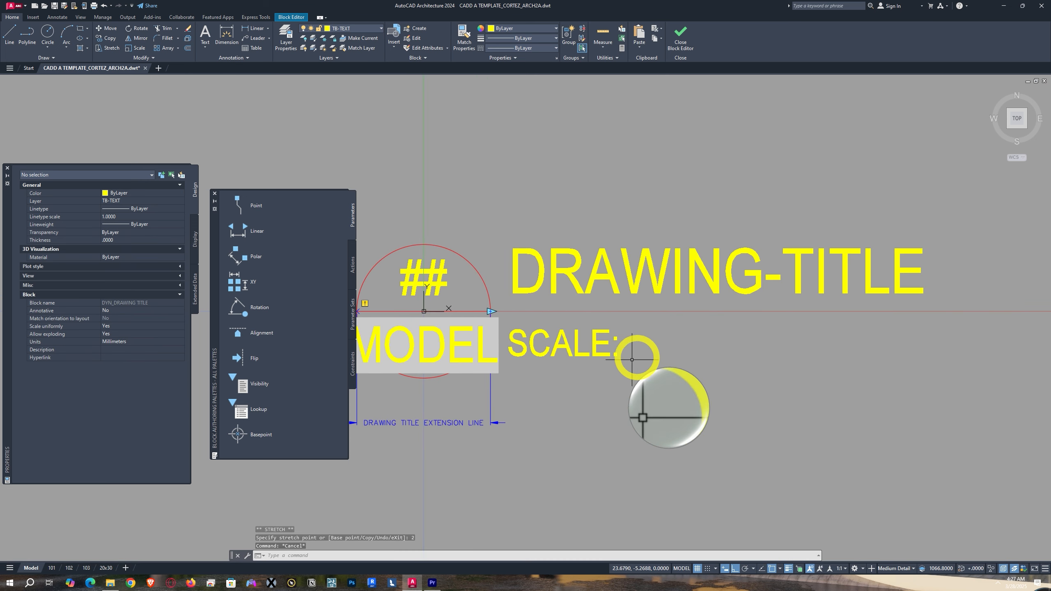
# - Start a new attribute definition with the tag SCALE
pyautogui.scroll(2, 582, 474)
pyautogui.write('a')
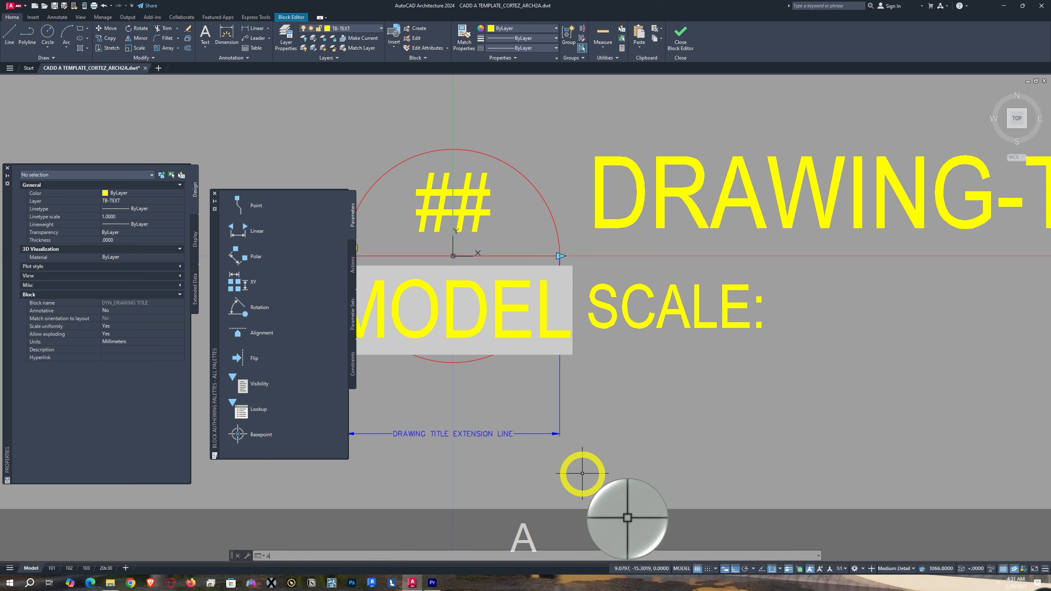
pyautogui.write('tt')
pyautogui.press('Return')
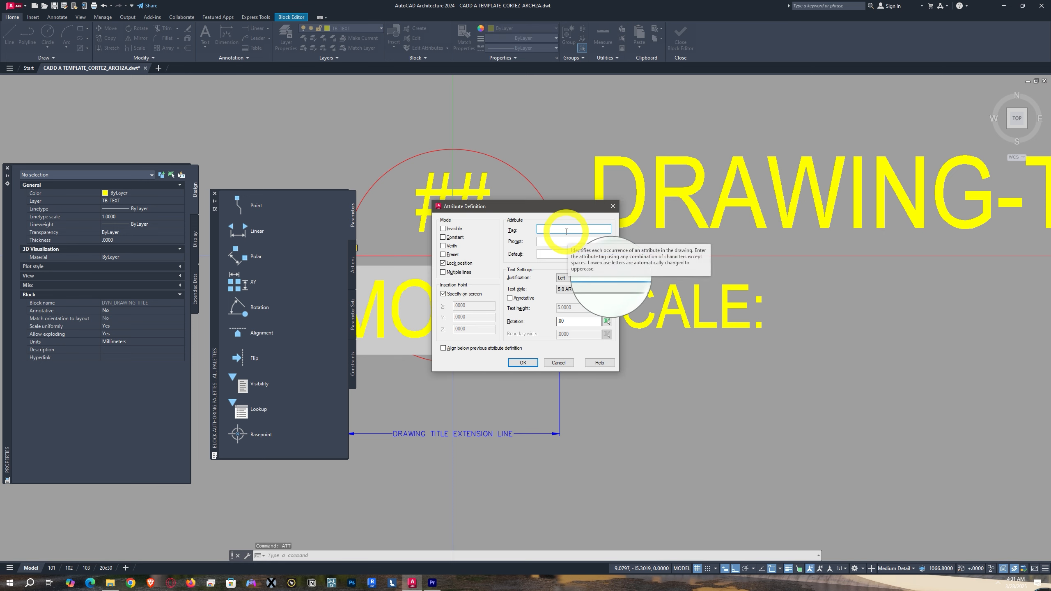
pyautogui.write('SCALE')
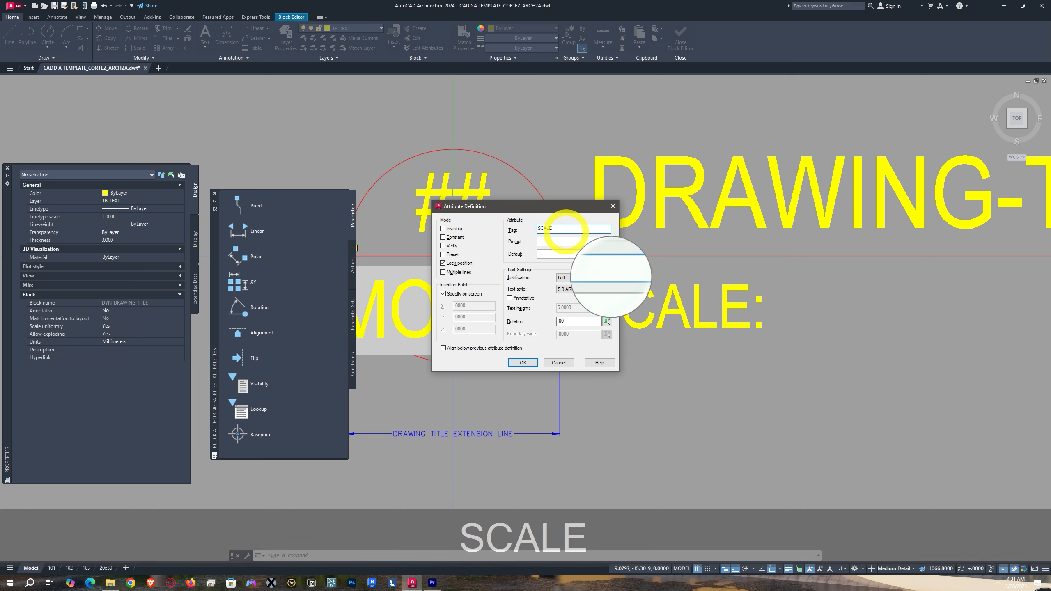
# - Set the SCALE attribute's prompt to ENTER ACTUAL SCALE HERE
pyautogui.click(555, 244)
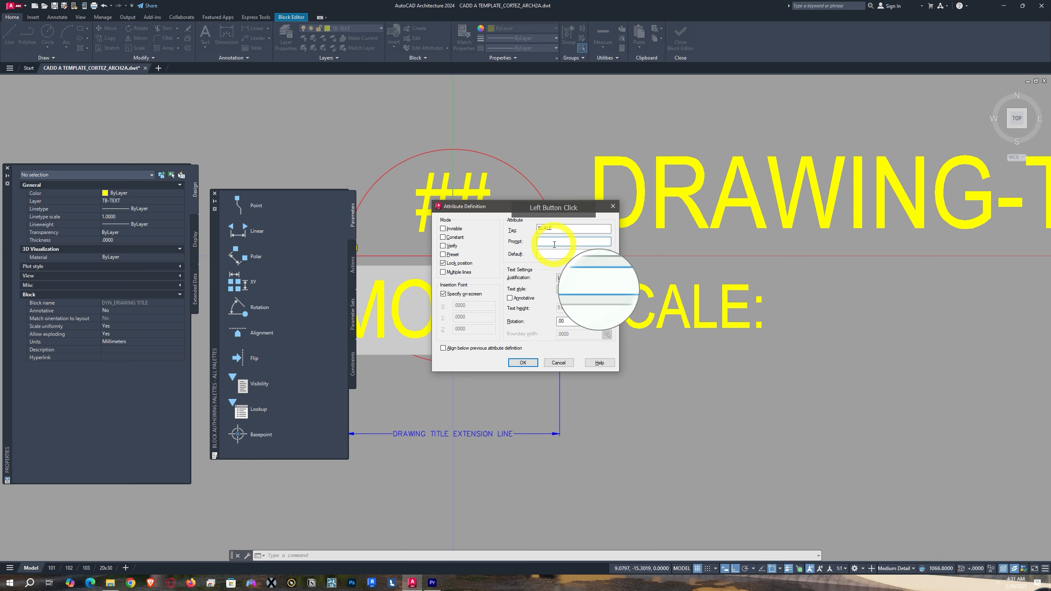
pyautogui.write('ENTER')
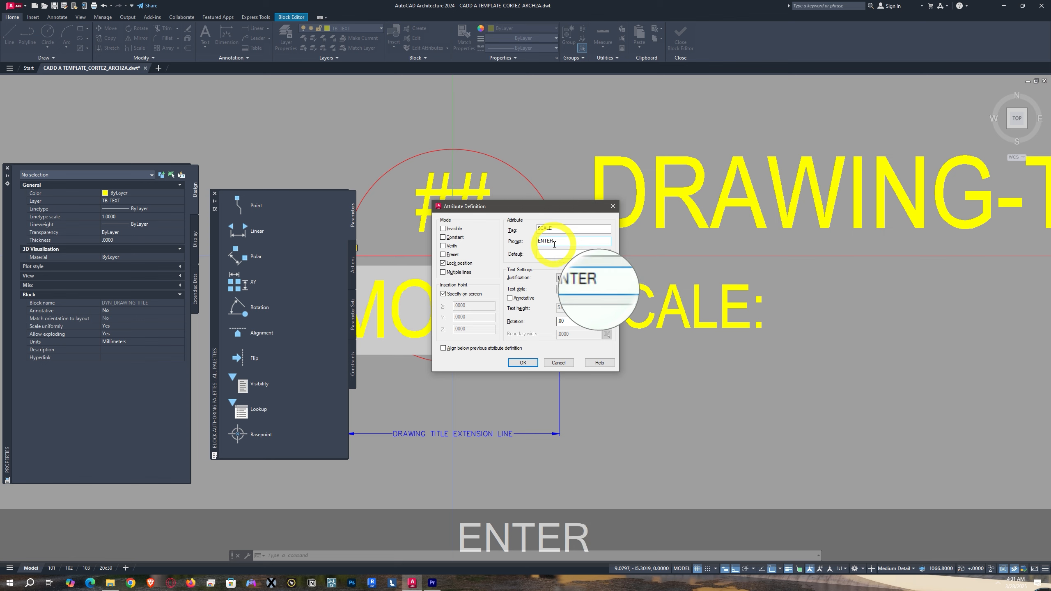
pyautogui.write(' ACTU')
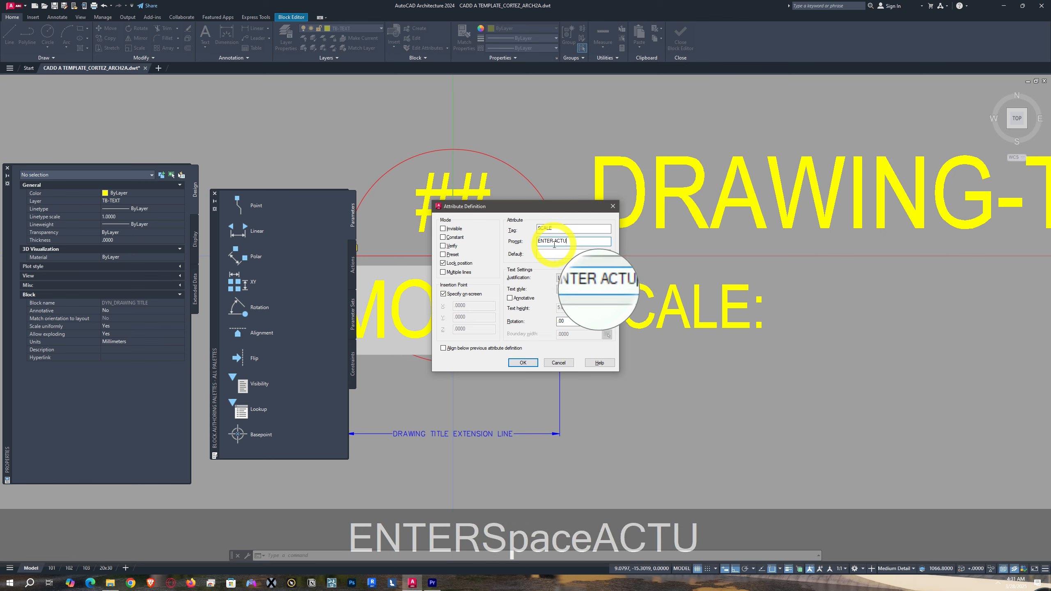
pyautogui.write('AL SCALE ')
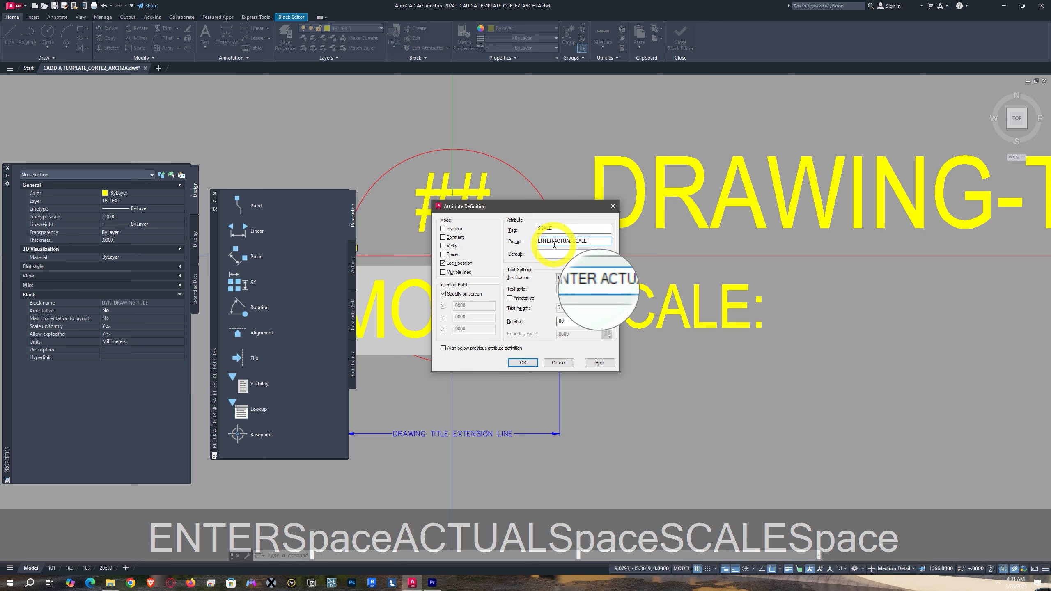
pyautogui.write('HERE')
# - Set the SCALE attribute's default value to 1:100 M
pyautogui.click(554, 257)
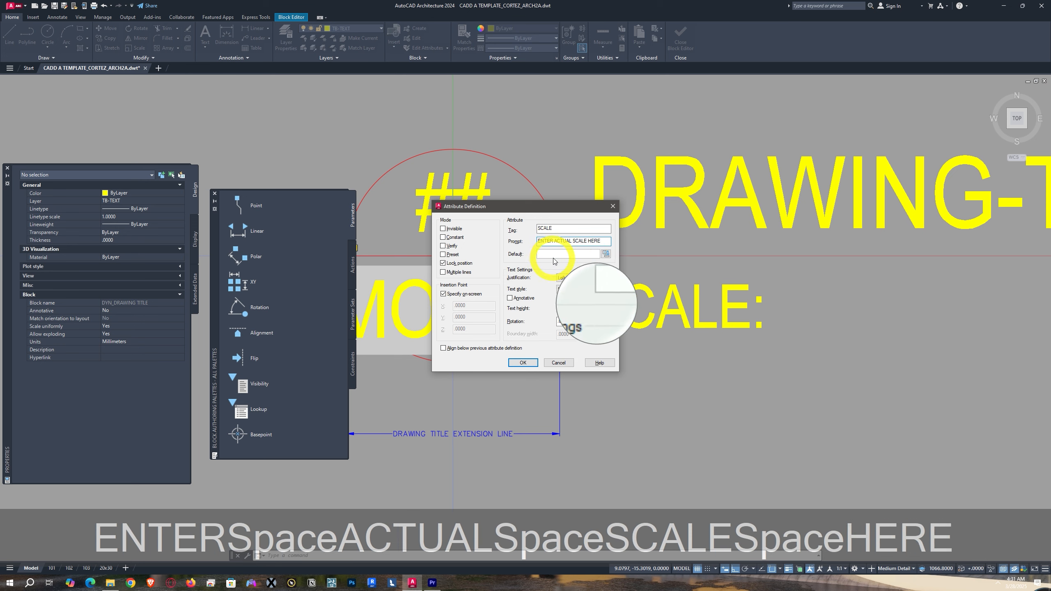
pyautogui.write('1:1')
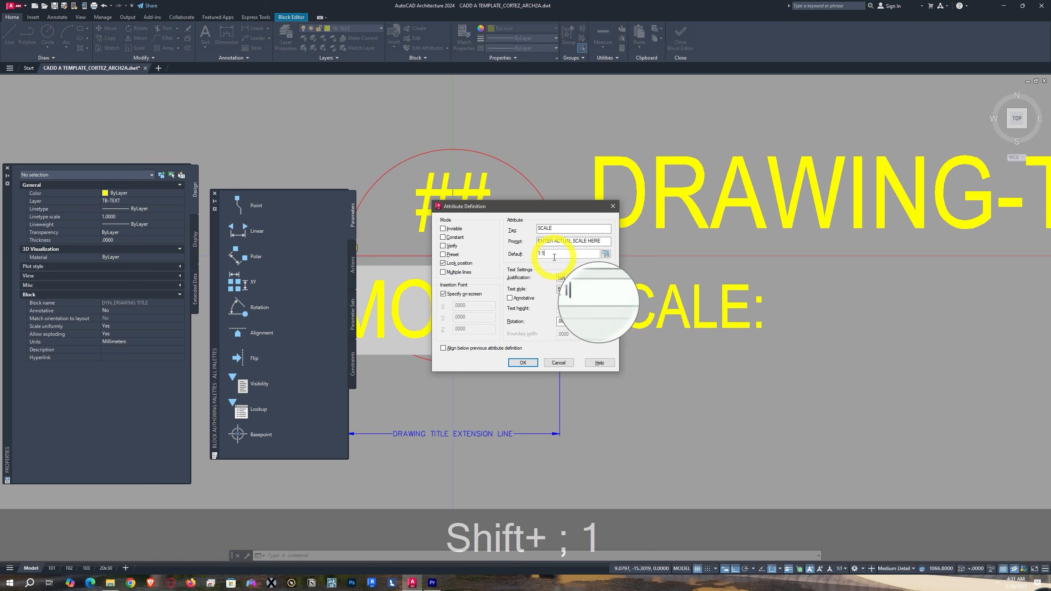
pyautogui.write('00')
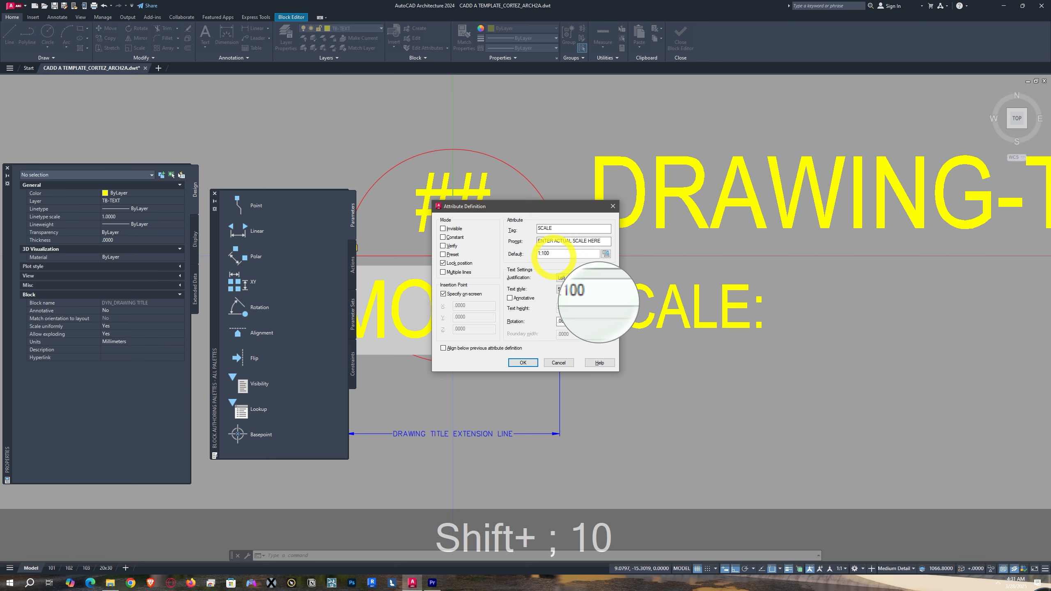
pyautogui.write(' M.')
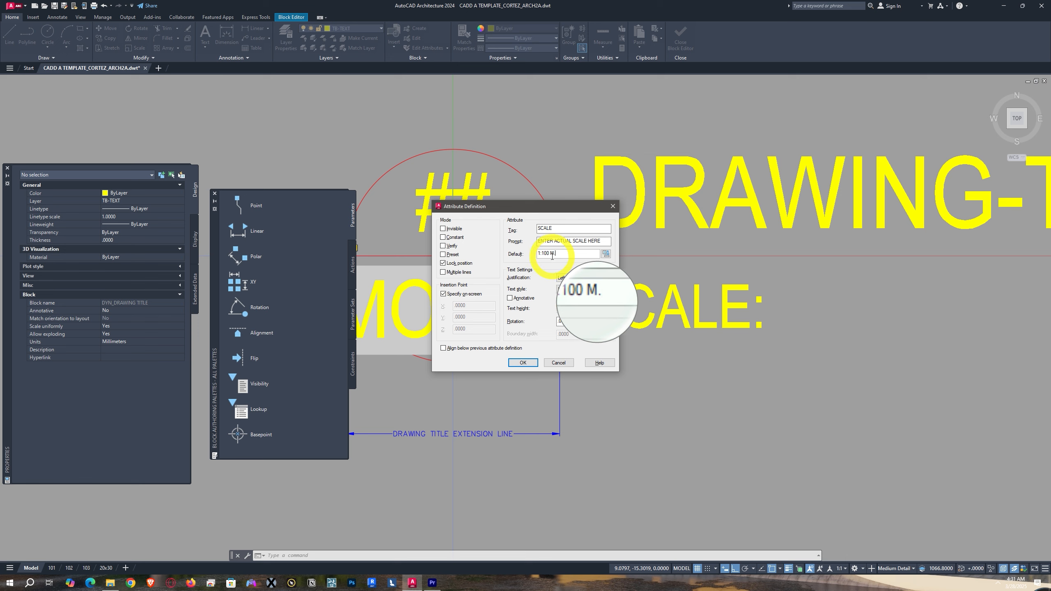
# - Try a lowercase m as the unit in the SCALE attribute's default value, and restore the capital M
pyautogui.click(552, 268)
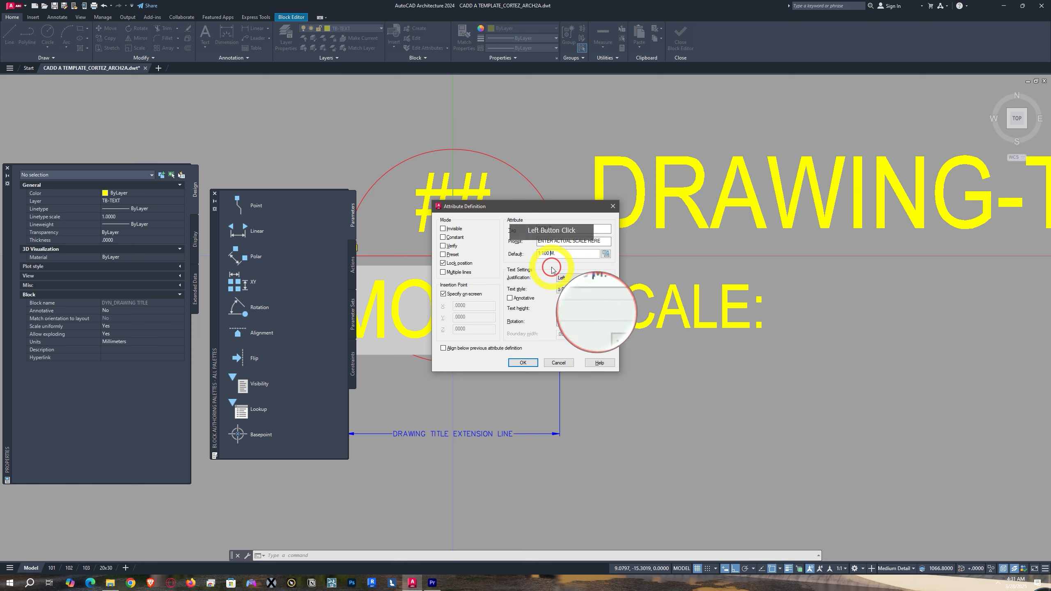
pyautogui.press('BackSpace')
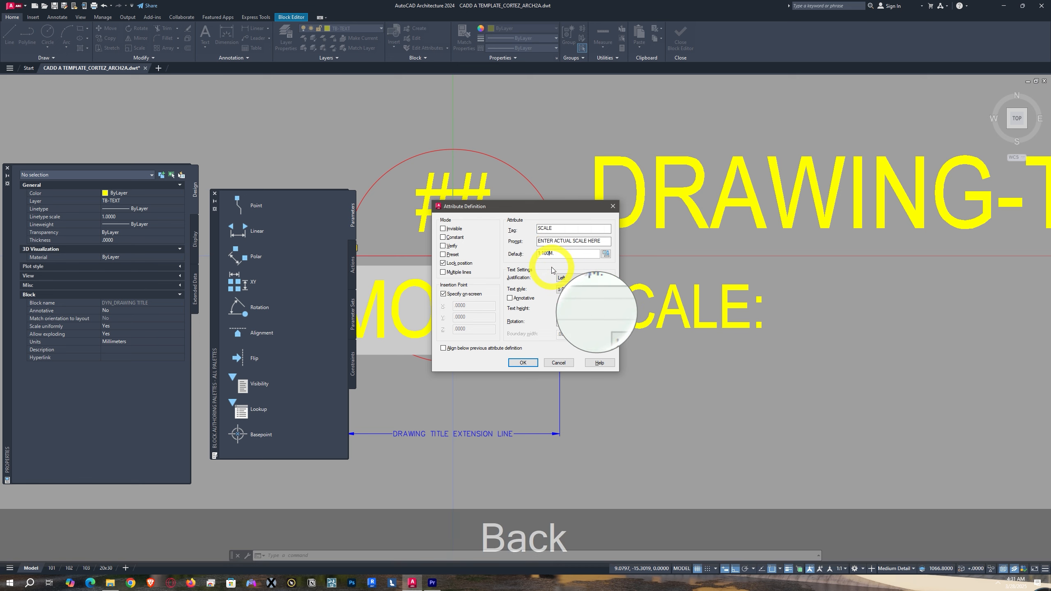
pyautogui.press('Right')
pyautogui.press('BackSpace')
pyautogui.press('capslock')
pyautogui.write('m')
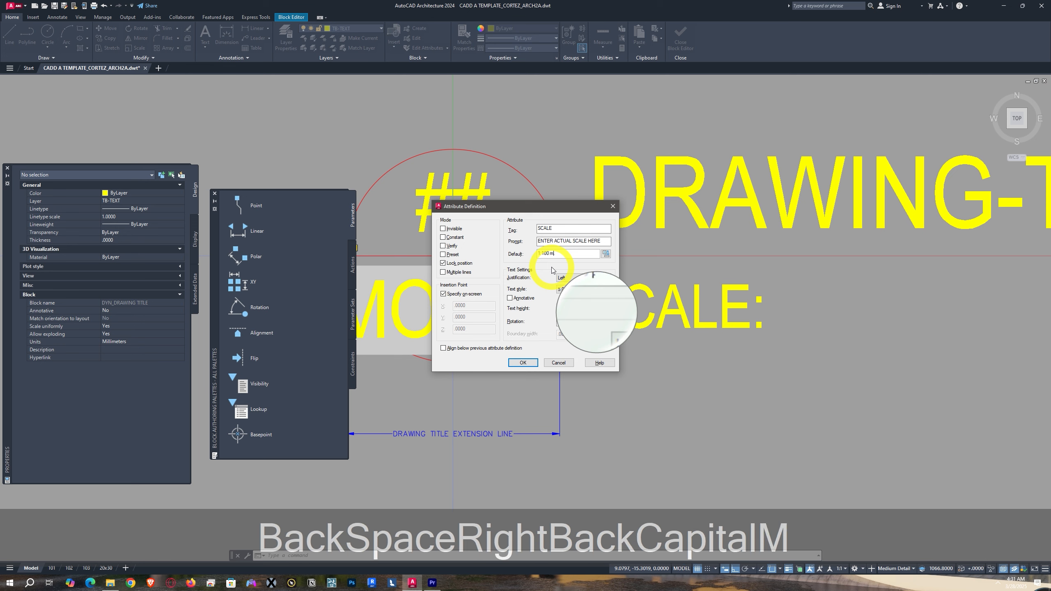
pyautogui.press('BackSpace')
pyautogui.write('M.')
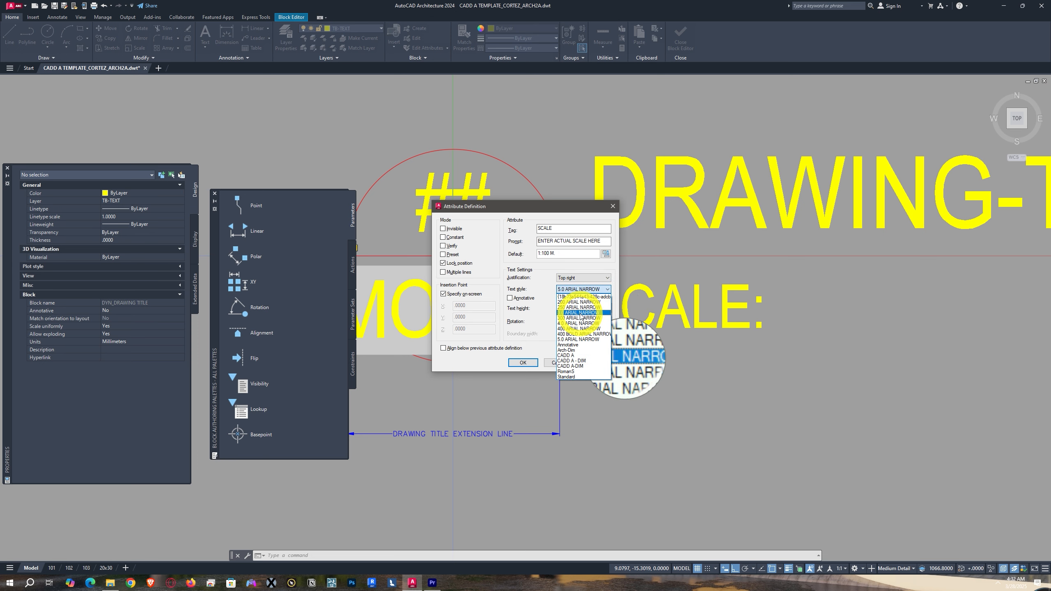
# - Give the SCALE attribute Top right justification and the 3.0 ARIAL NARROW style, and place it freely below the SCALE: text
pyautogui.click(528, 366)
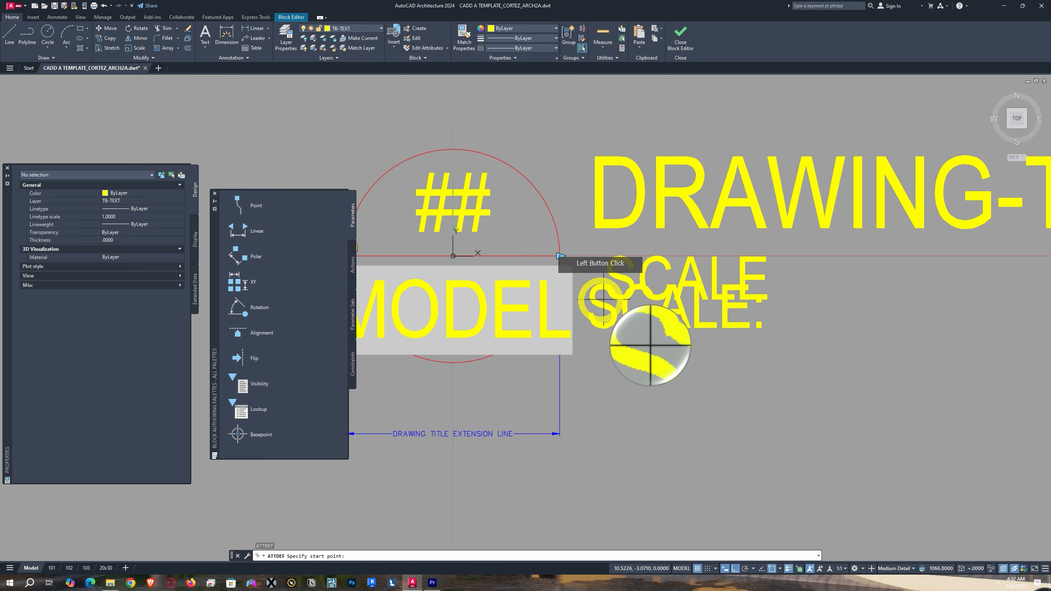
pyautogui.click(665, 410)
# - Move the SCALE attribute by its justification point to the circle's right quadrant with Ortho off, and turn Ortho back on
pyautogui.click(684, 400)
pyautogui.click(663, 414)
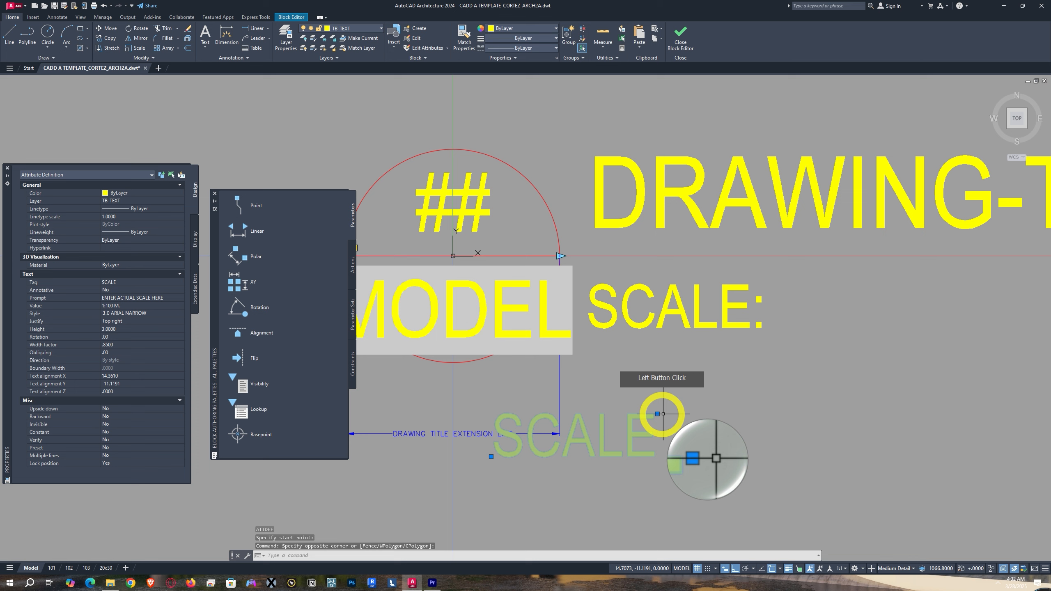
pyautogui.write('A')
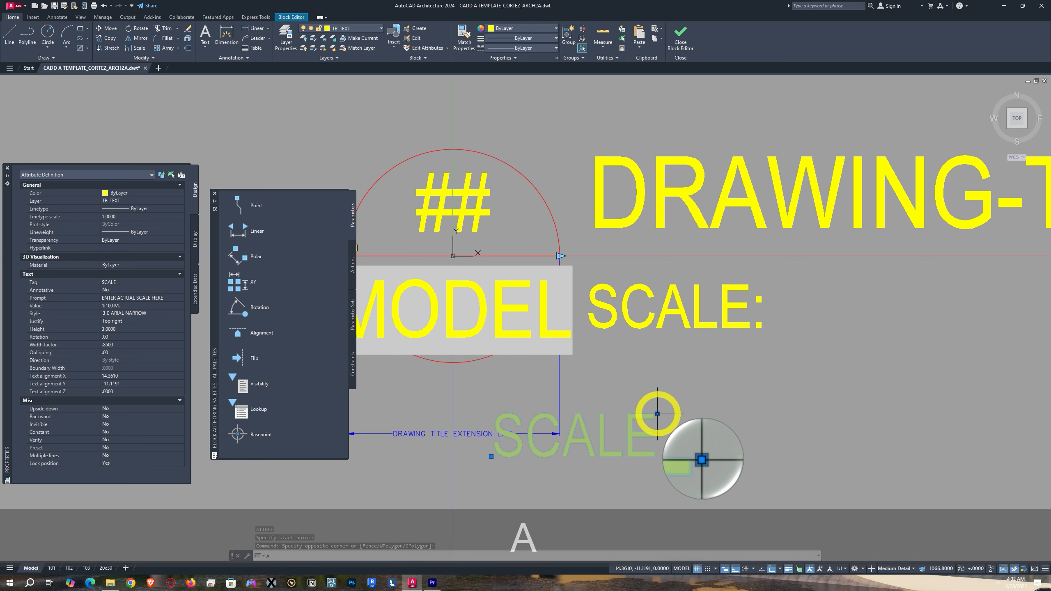
pyautogui.click(644, 401)
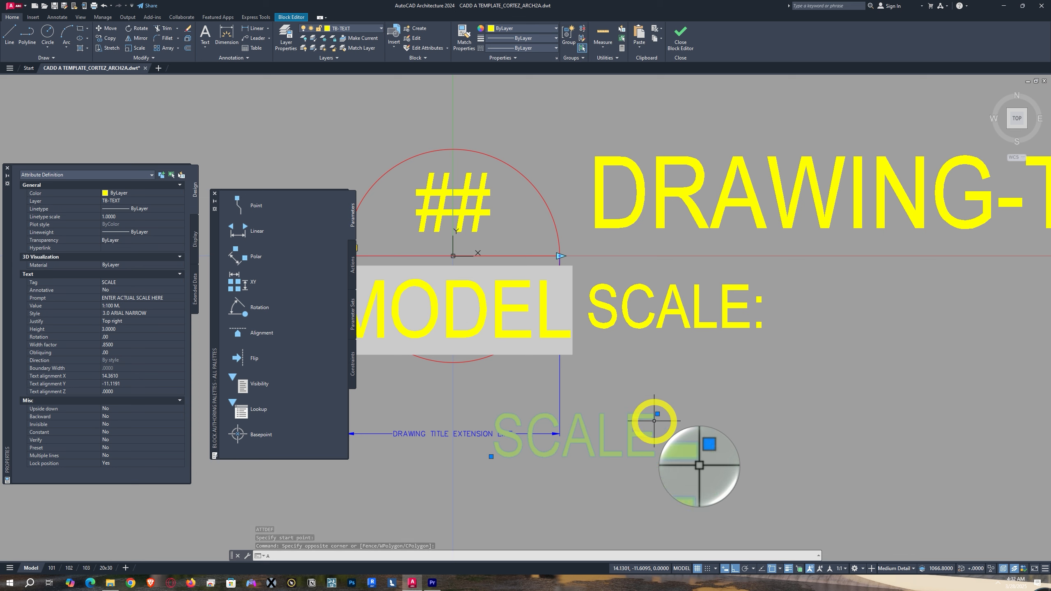
pyautogui.press('BackSpace')
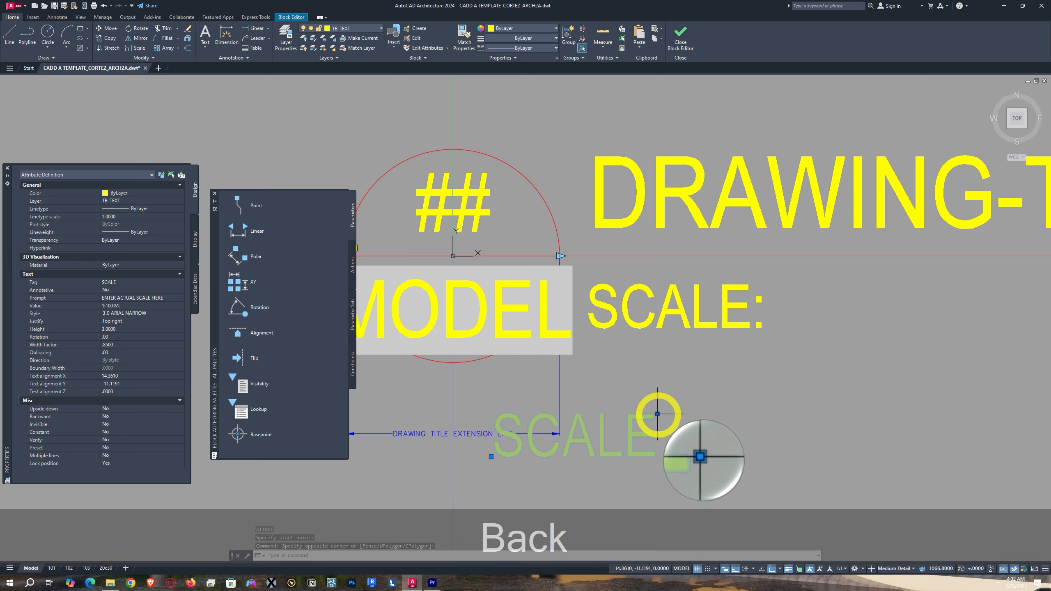
pyautogui.click(658, 414)
pyautogui.press('F8')
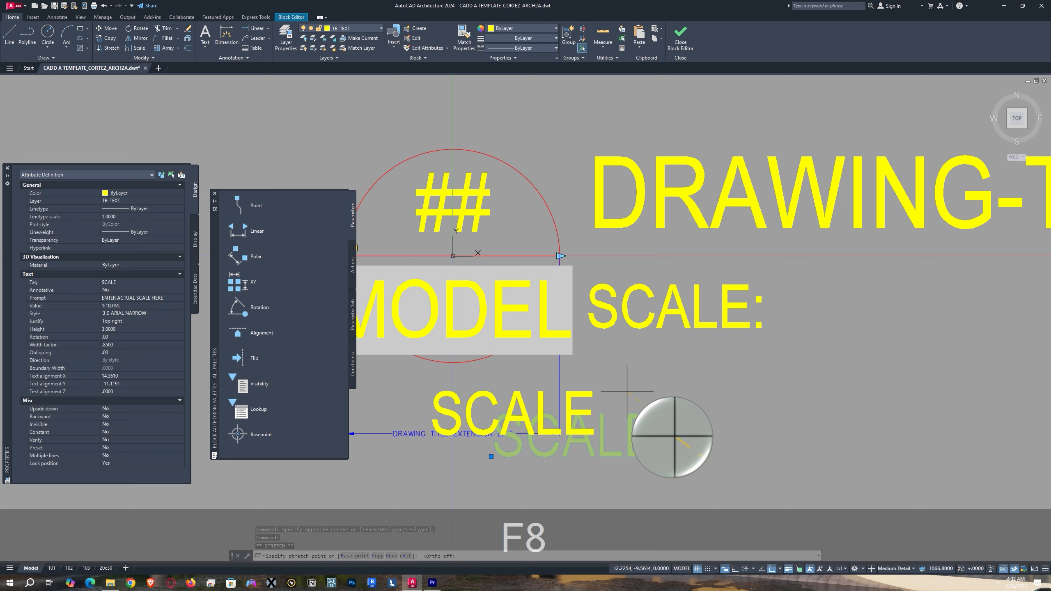
pyautogui.click(560, 257)
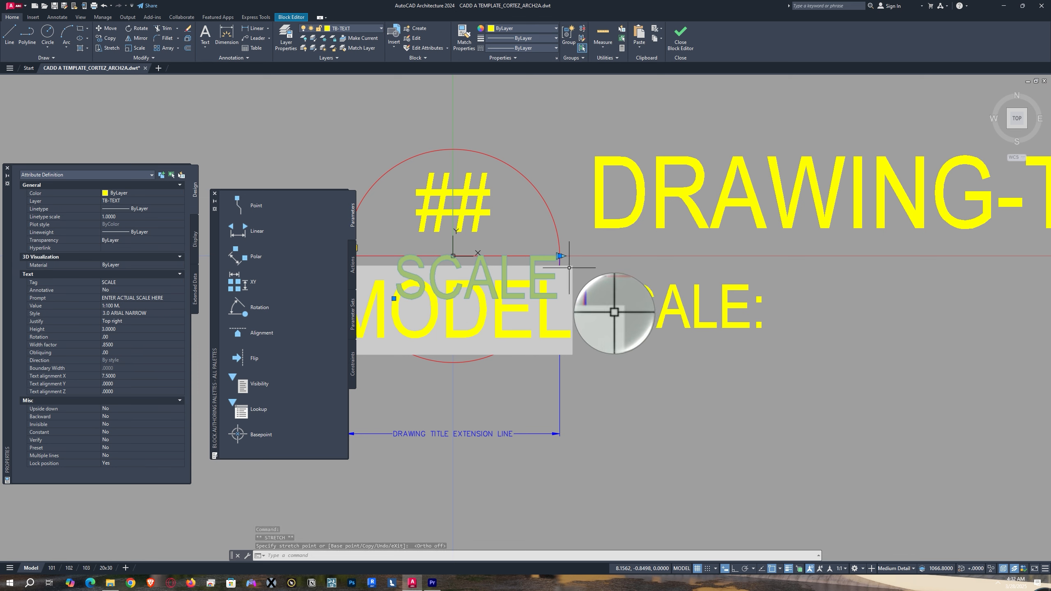
pyautogui.press('F8')
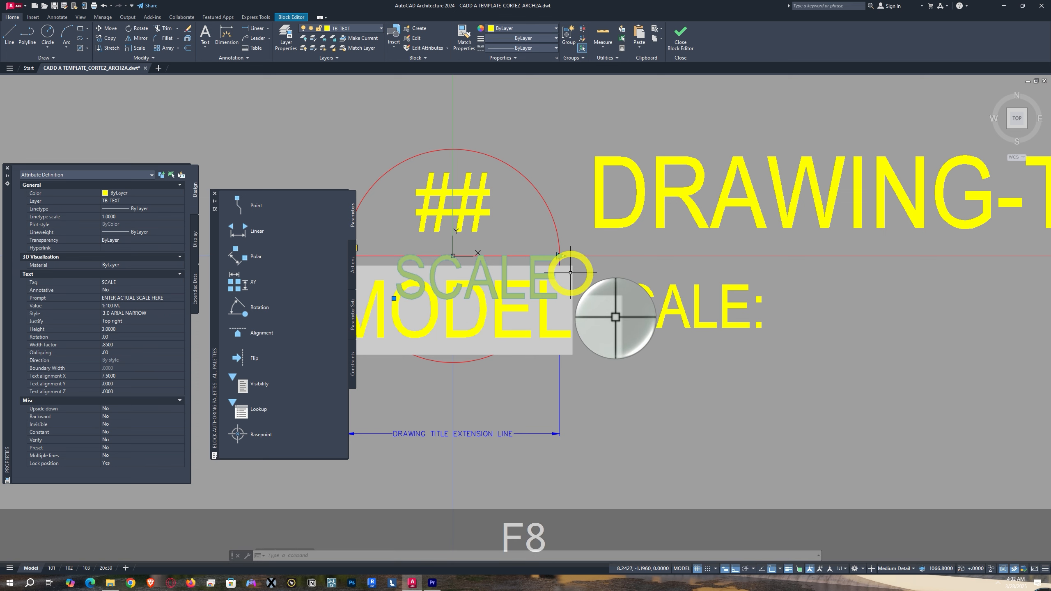
# - Move the SCALE attribute 2 units straight down from the circle's right quadrant by its justification point
pyautogui.click(560, 256)
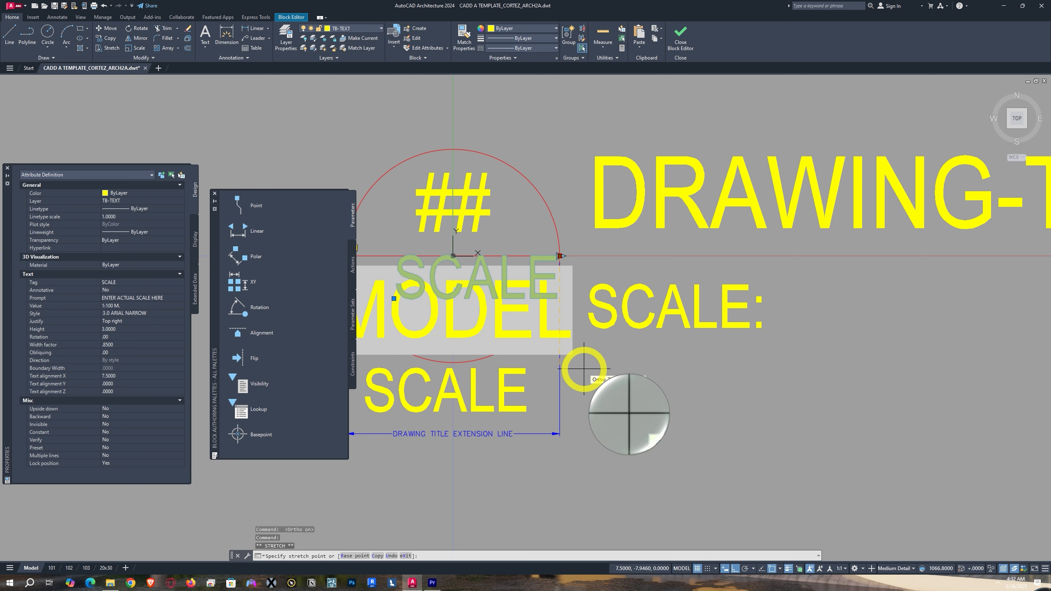
pyautogui.write('2')
pyautogui.press('Return')
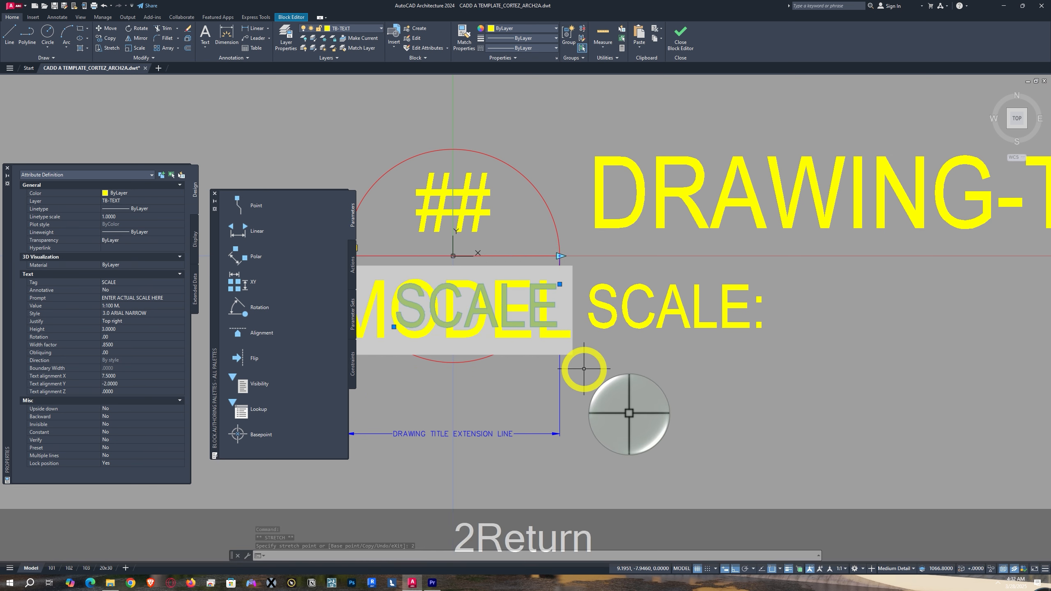
pyautogui.moveTo(692, 367); pyautogui.dragTo(755, 378, button='middle')
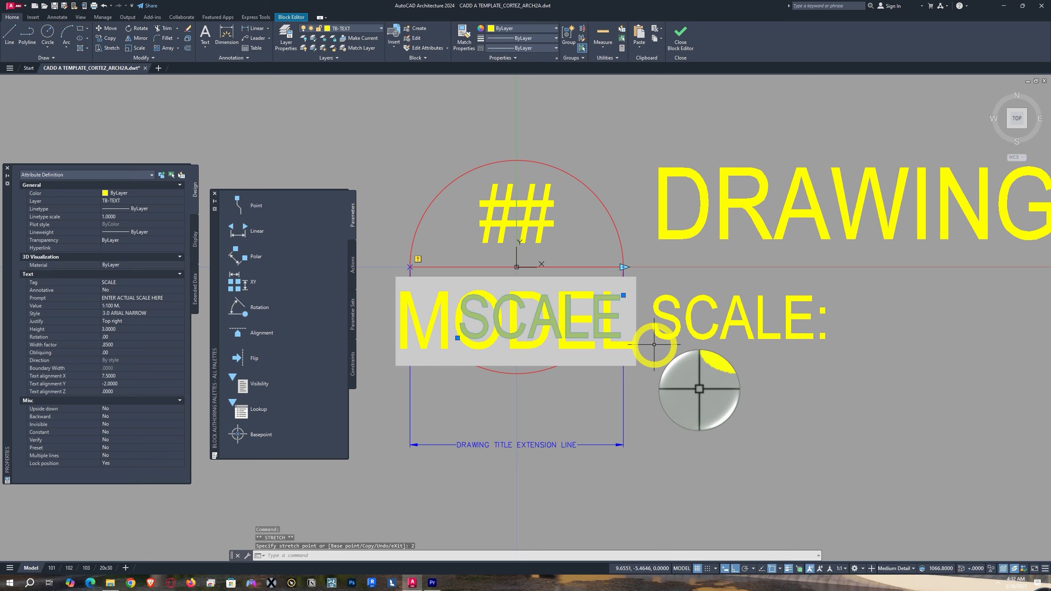
pyautogui.press('Escape')
# - Add a Stretch action to the extension parameter's right end point, framing that end and including the horizontal line and the SCALE attribute
pyautogui.scroll(-3, 674, 336)
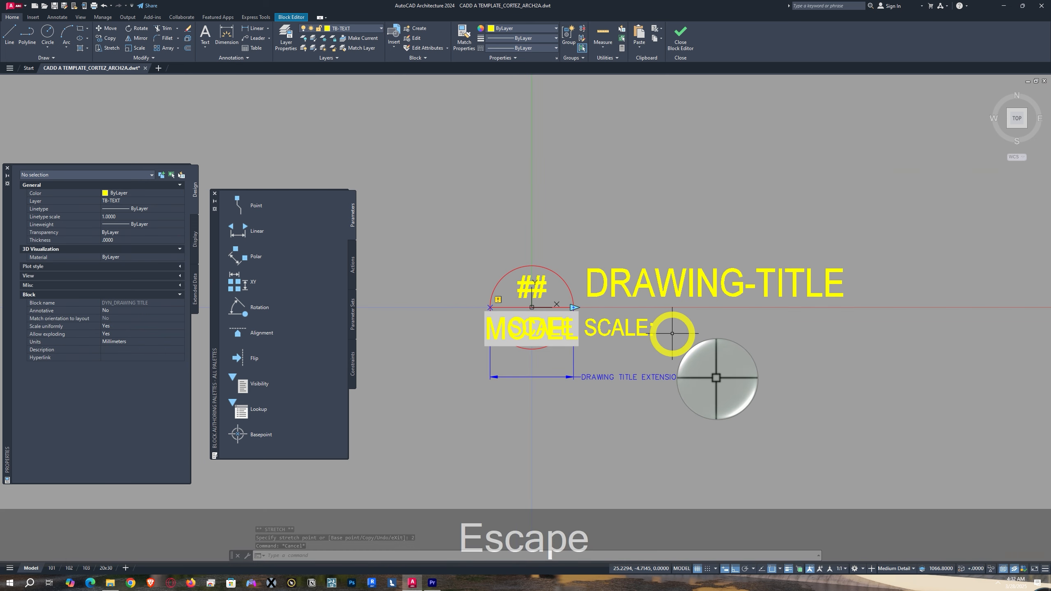
pyautogui.scroll(2, 556, 354)
pyautogui.scroll(2, 556, 353)
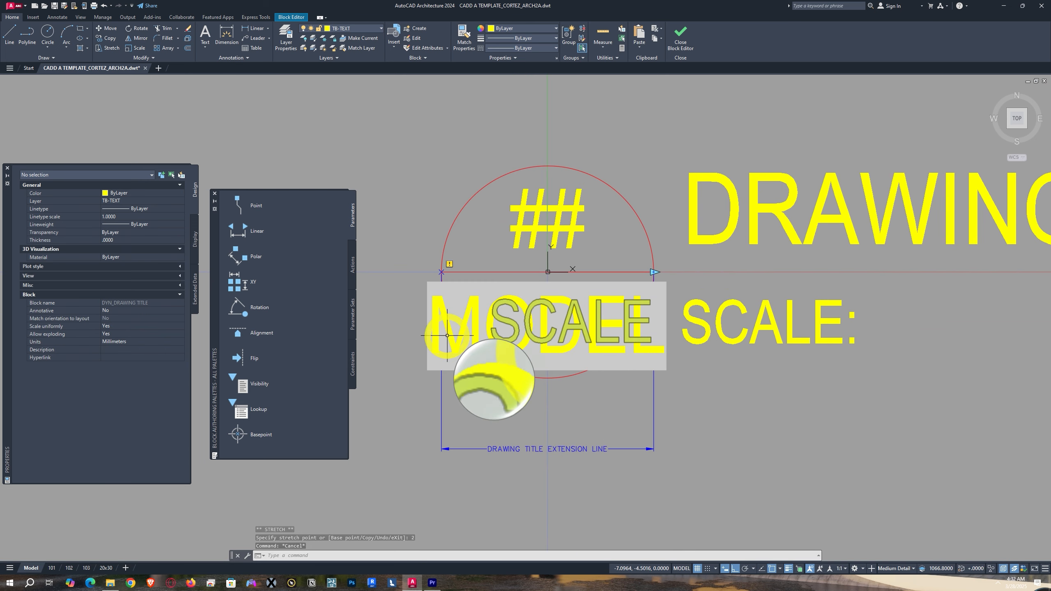
pyautogui.click(354, 261)
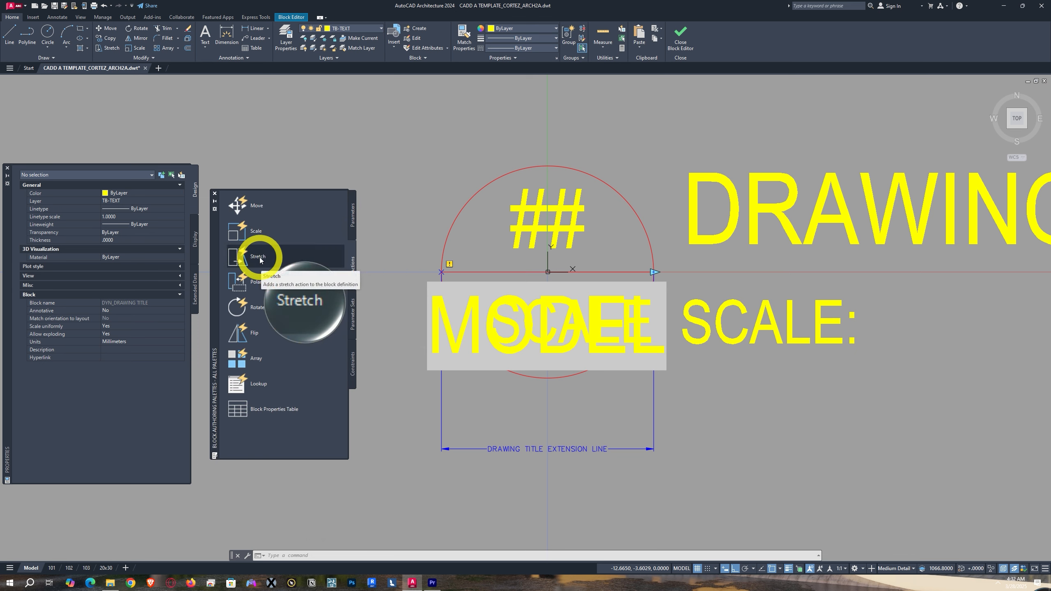
pyautogui.click(260, 257)
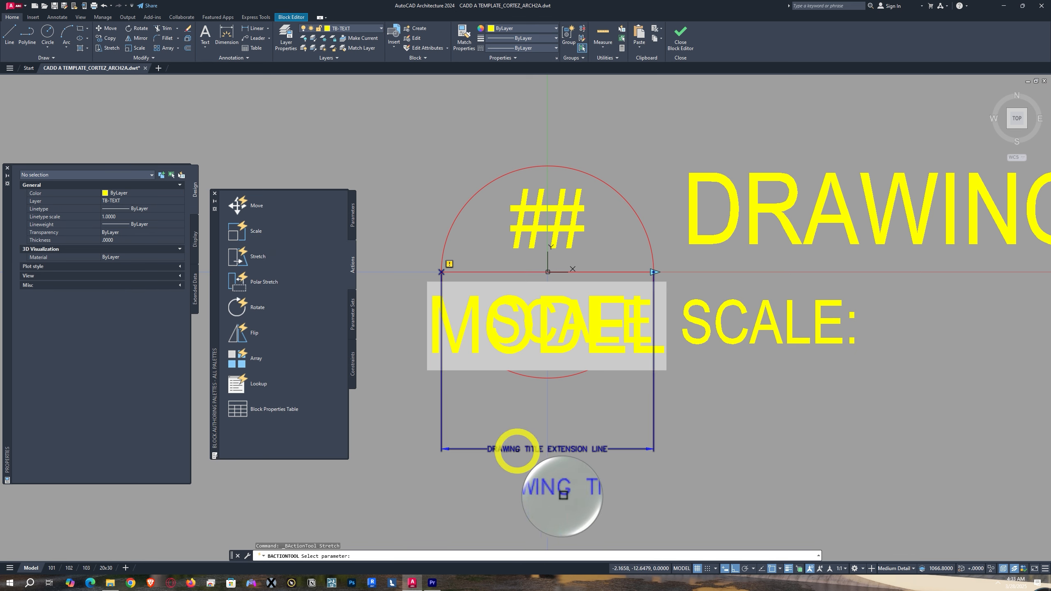
pyautogui.click(517, 451)
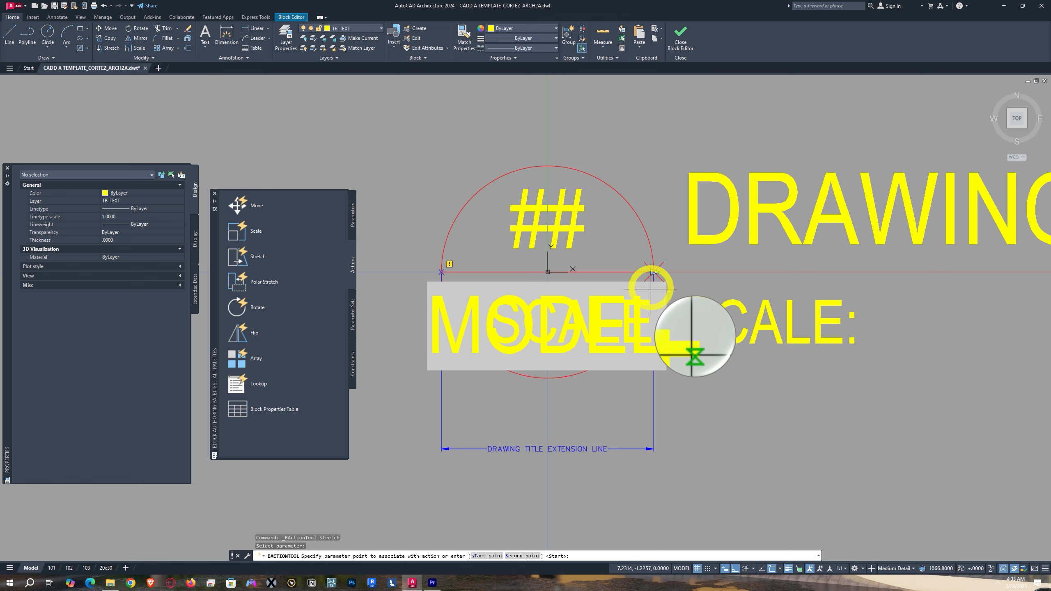
pyautogui.click(653, 273)
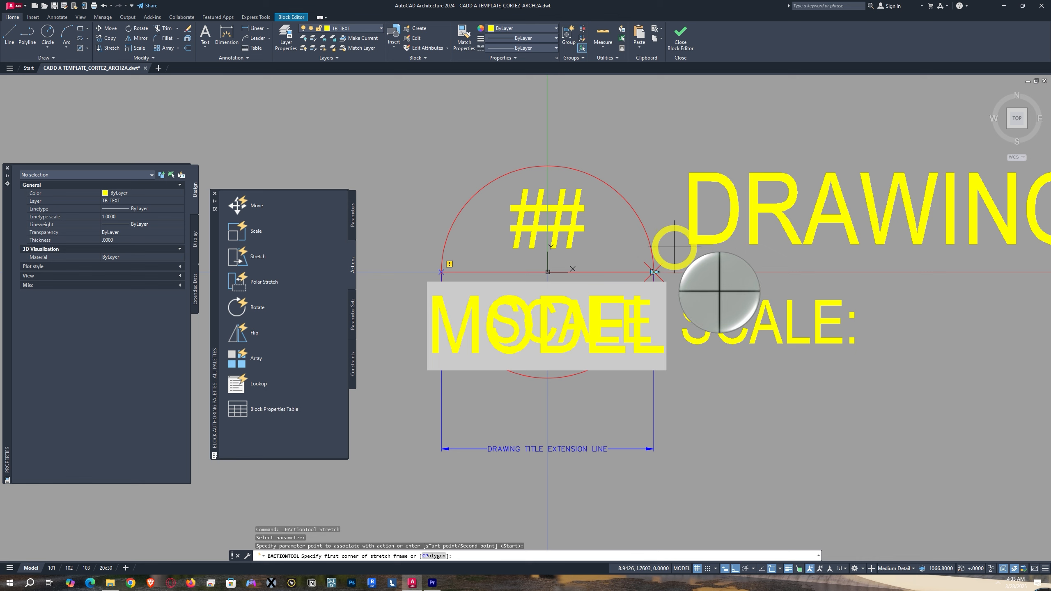
pyautogui.click(672, 236)
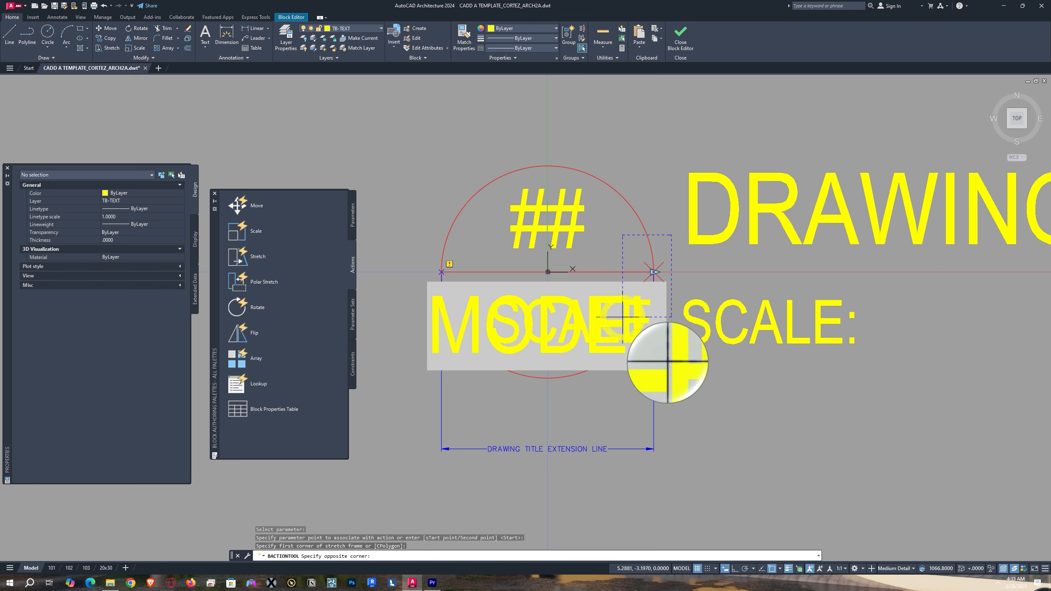
pyautogui.click(622, 317)
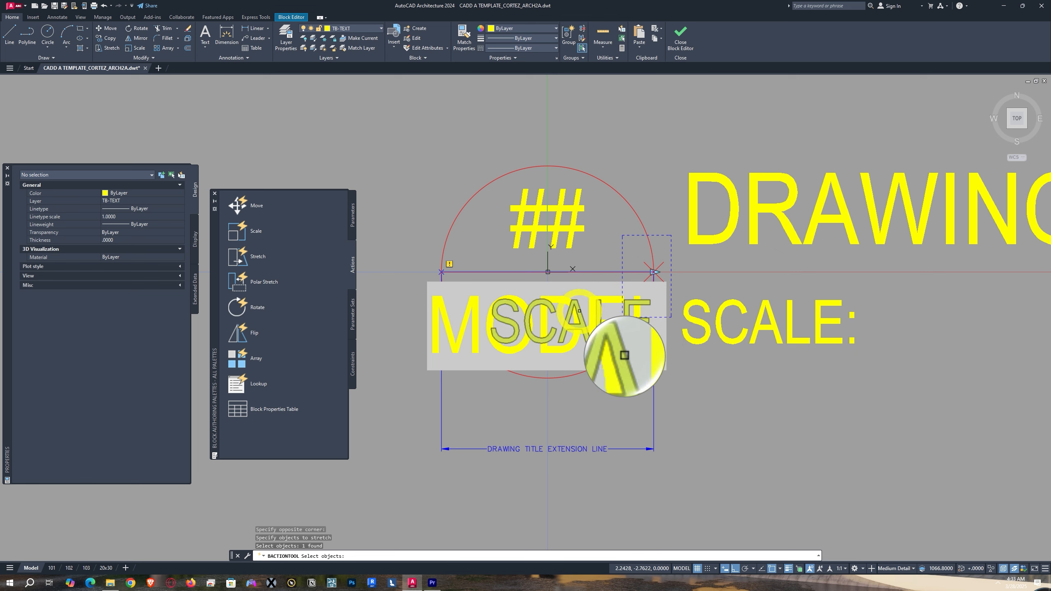
pyautogui.click(624, 355)
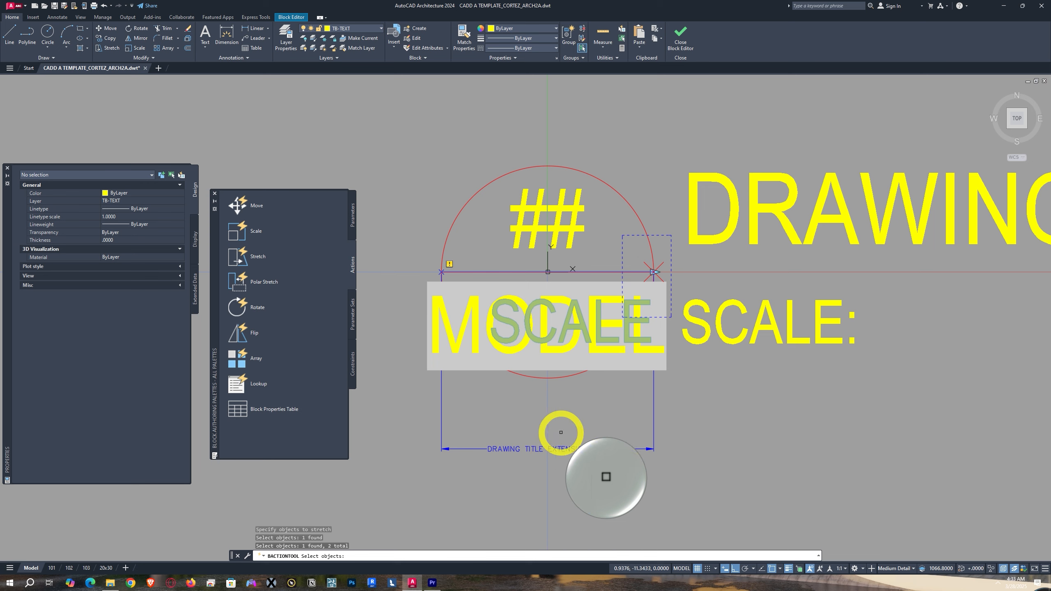
pyautogui.press('Return')
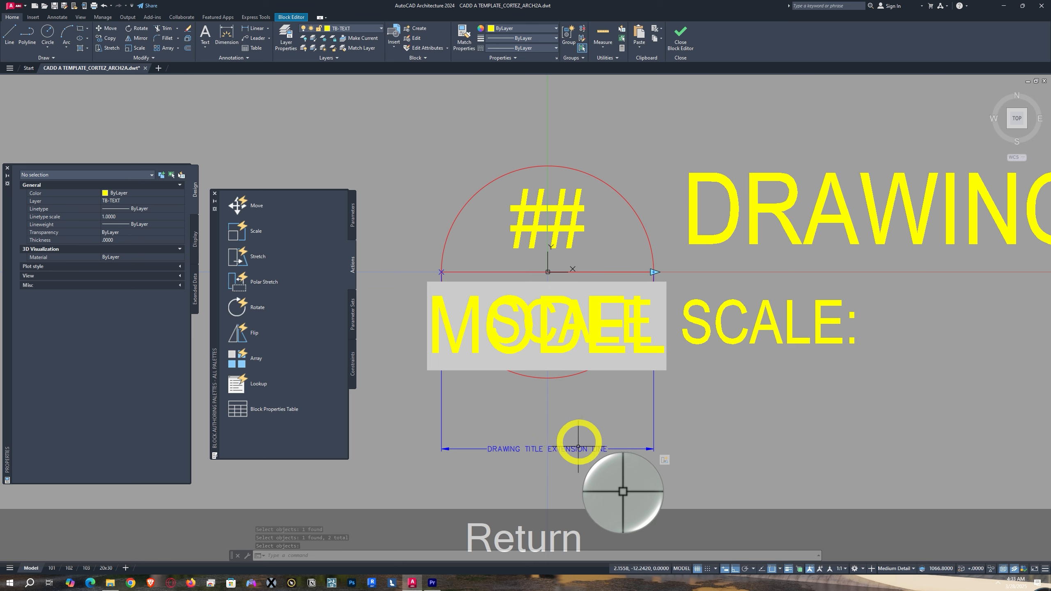
# - Open the block in a test window and try to stretch its line to the end of SITE DEVELOPMENT PLAN
pyautogui.click(292, 17)
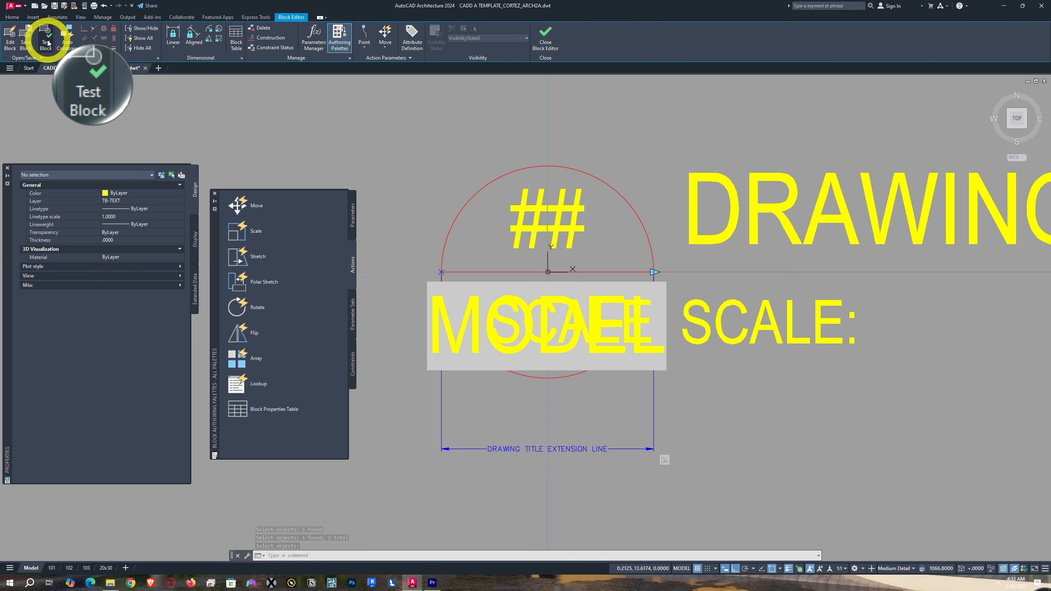
pyautogui.click(46, 39)
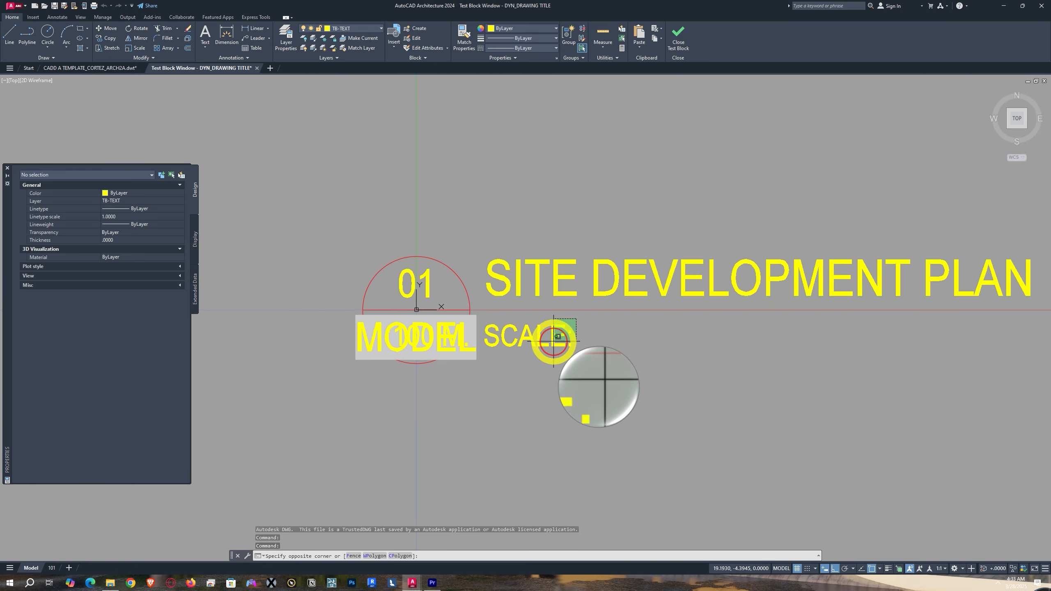
pyautogui.doubleClick(570, 356)
pyautogui.moveTo(572, 355); pyautogui.dragTo(484, 365, button='middle')
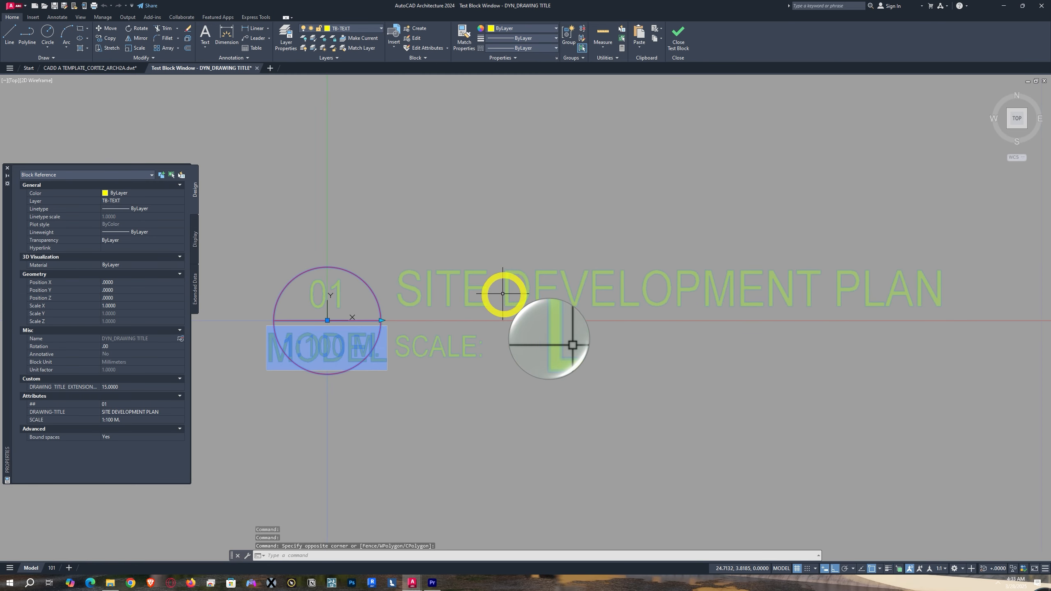
pyautogui.click(381, 320)
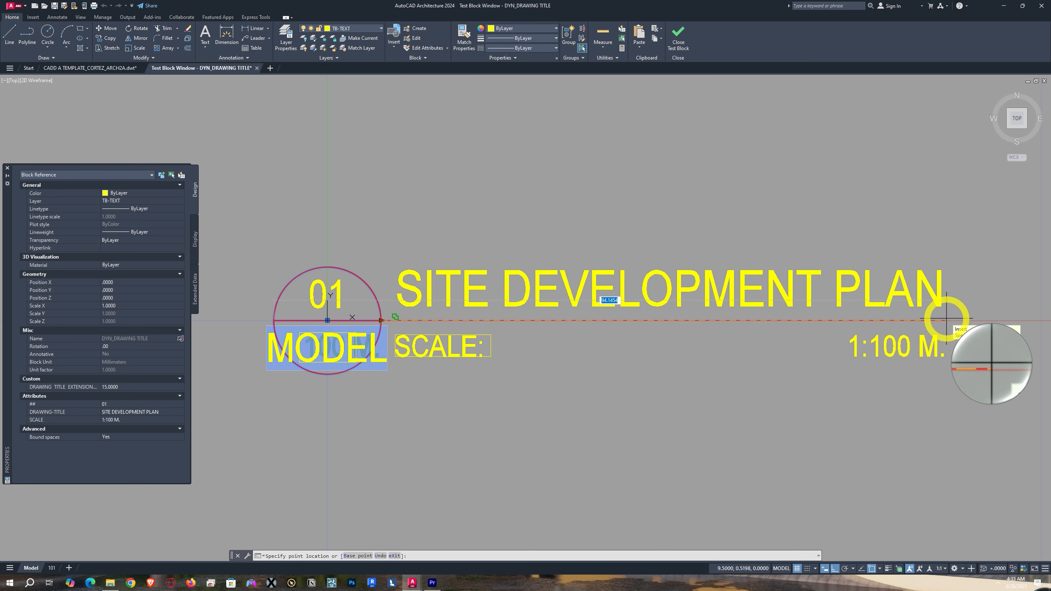
pyautogui.click(945, 319)
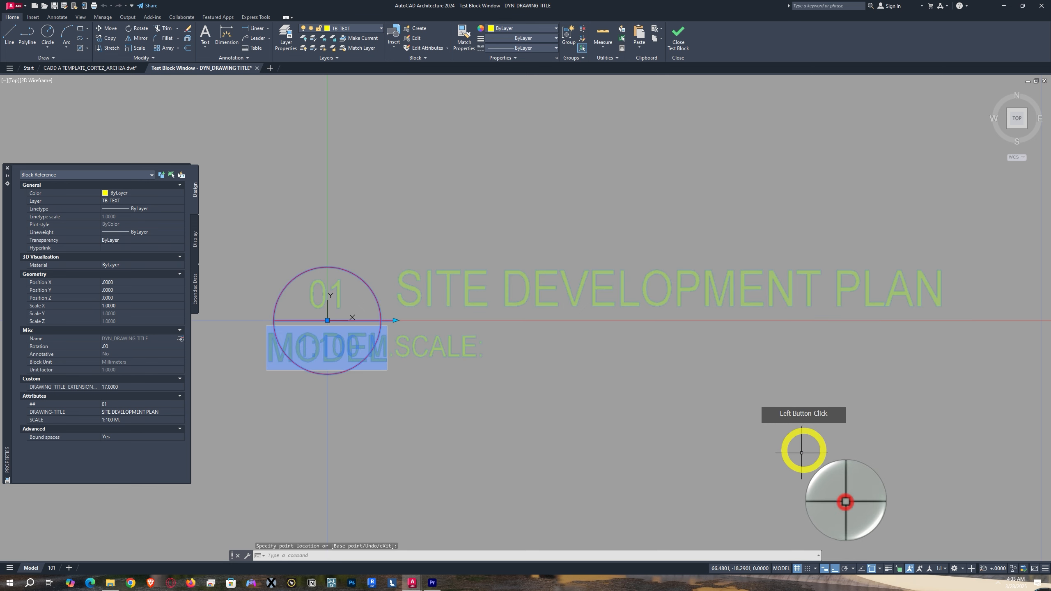
# - Test the stretch with object snap off, extending the line to about 93.74 at the end of the drawing title
pyautogui.click(396, 320)
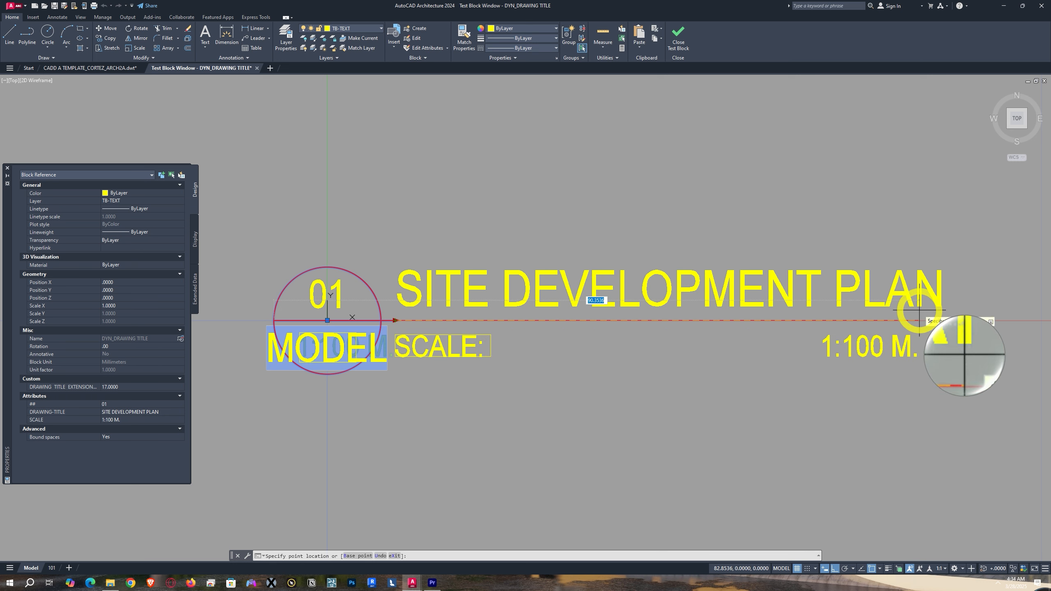
pyautogui.press('F3')
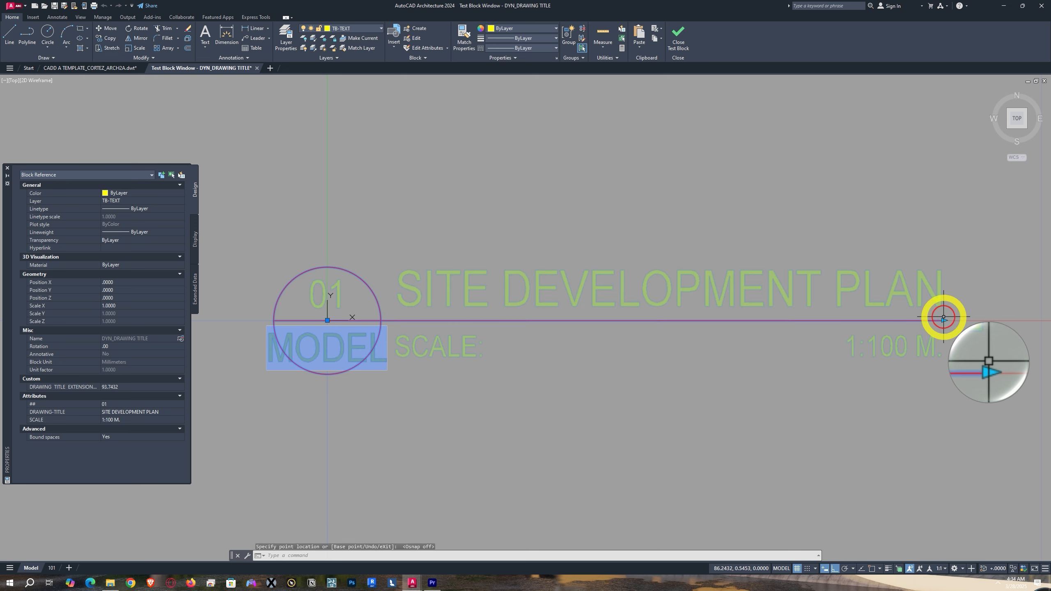
pyautogui.press('Escape')
pyautogui.moveTo(739, 422); pyautogui.dragTo(707, 430, button='middle')
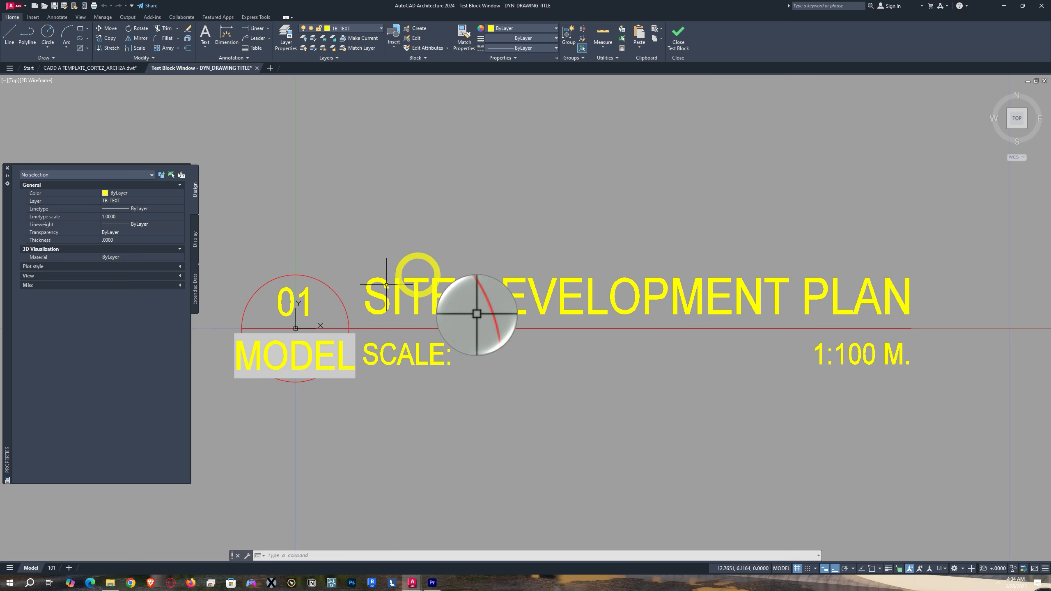
# - Close the test window and leave the block editor, saving the changes to the block
pyautogui.click(678, 40)
pyautogui.scroll(-5, 775, 372)
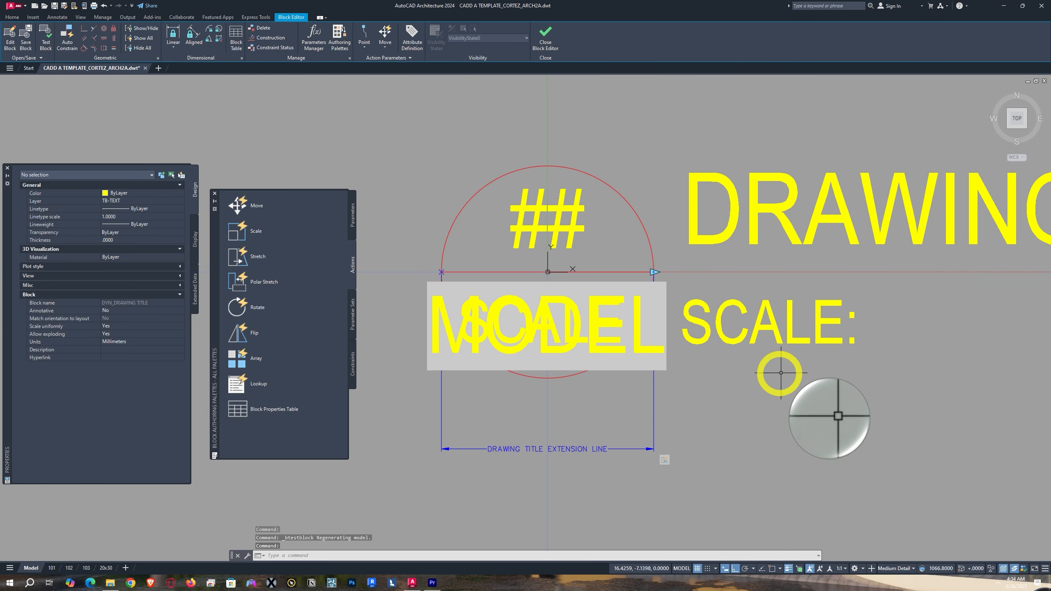
pyautogui.click(540, 38)
pyautogui.click(514, 274)
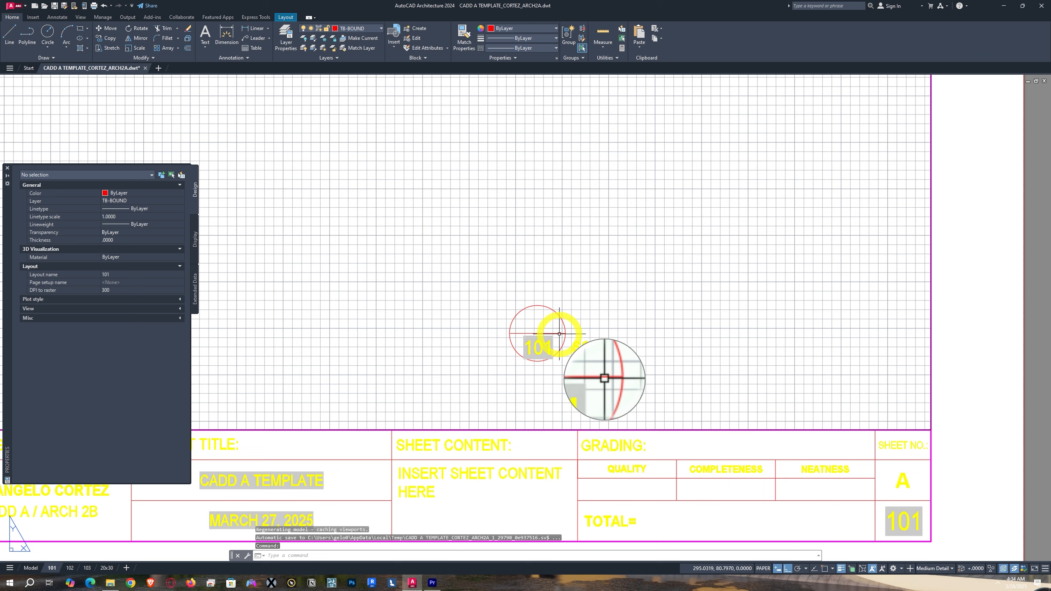
# - Delete the existing circle block on layout 101 and insert DYN_DRAWING TITLE in its place above the sheet's title block
pyautogui.click(562, 330)
pyautogui.press('Delete')
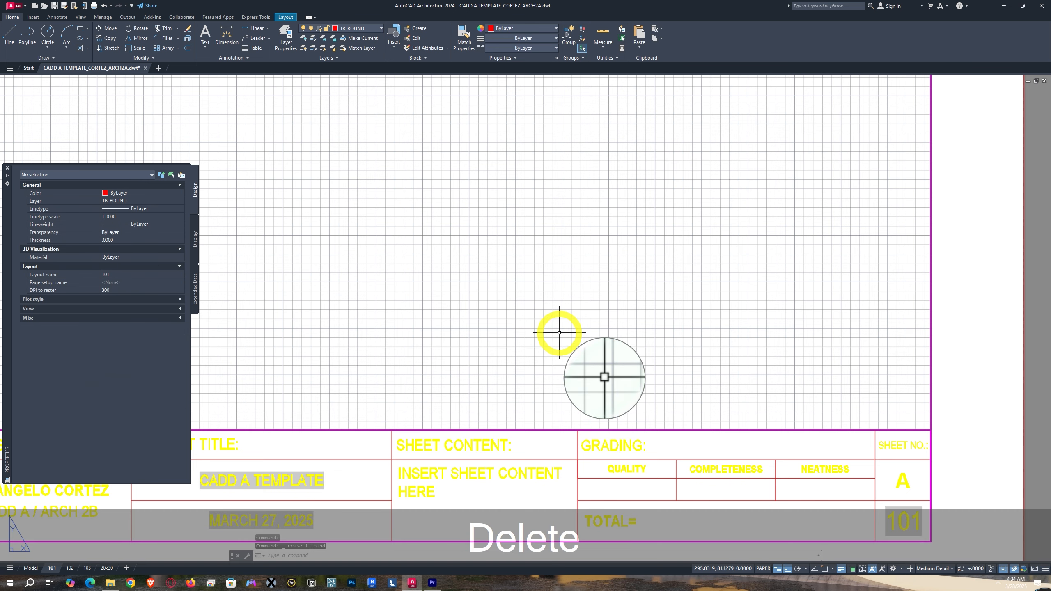
pyautogui.write('i')
pyautogui.press('space')
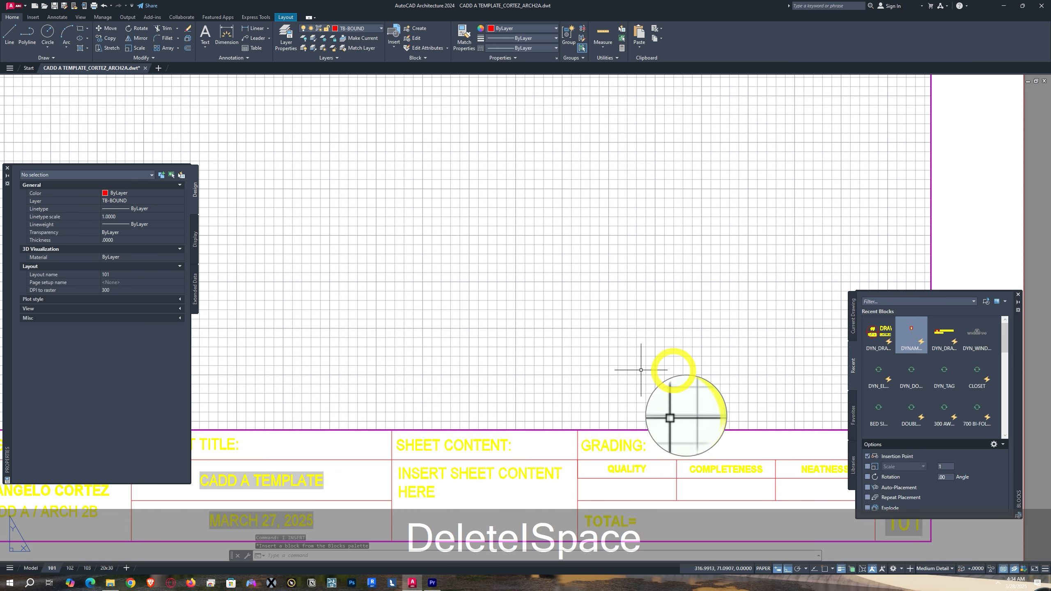
pyautogui.click(880, 345)
pyautogui.moveTo(528, 364); pyautogui.dragTo(446, 346, button='middle')
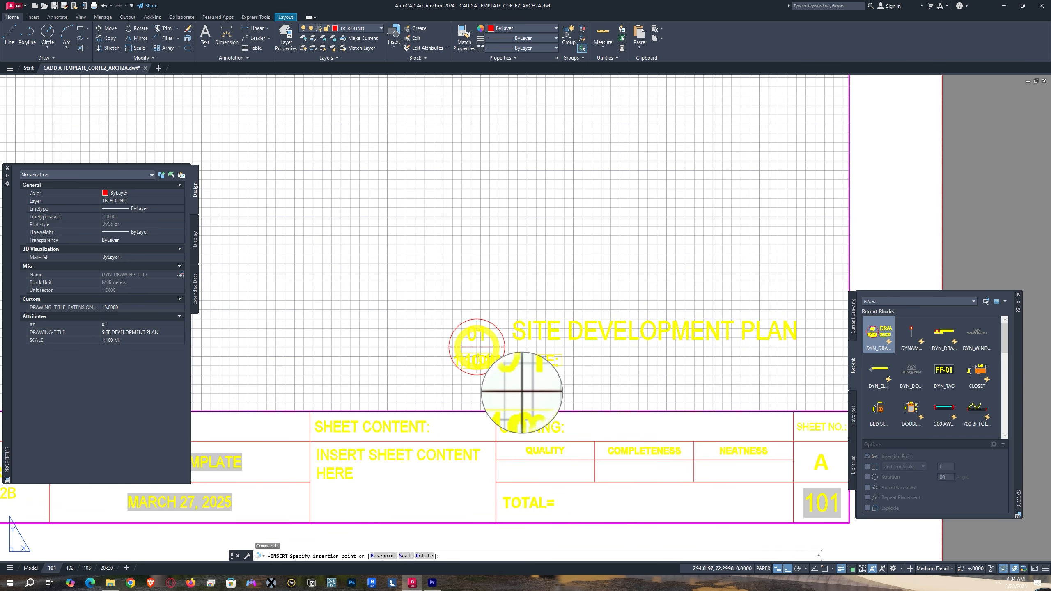
pyautogui.click(477, 350)
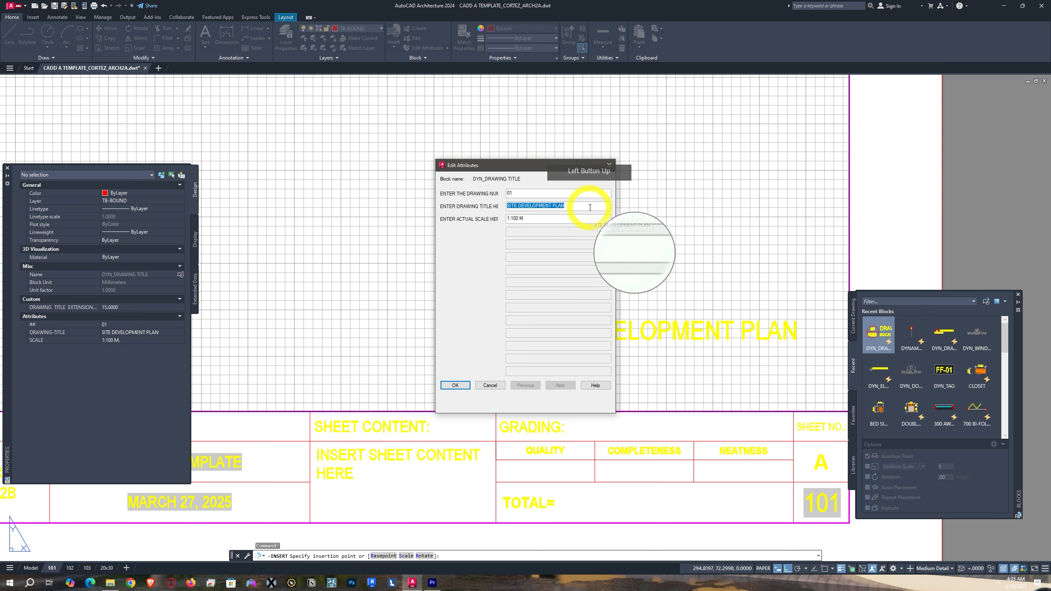
# - Set the inserted block's drawing title to GROUND FLOOR PLAN and its scale to 1:50 M
pyautogui.write('GROUND FLOOR')
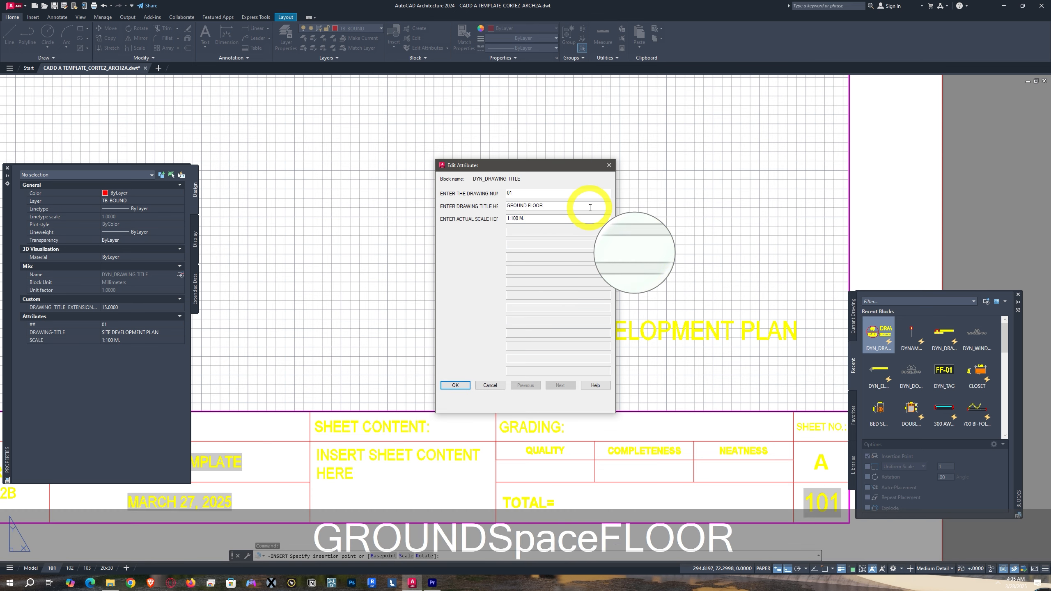
pyautogui.write(' PLAN')
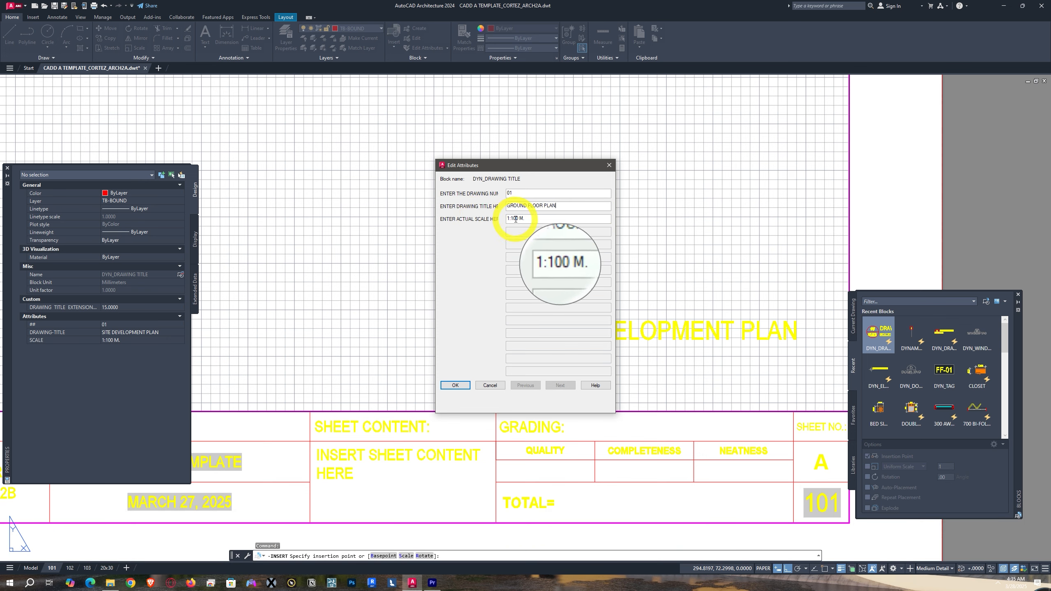
pyautogui.moveTo(515, 219); pyautogui.dragTo(517, 223)
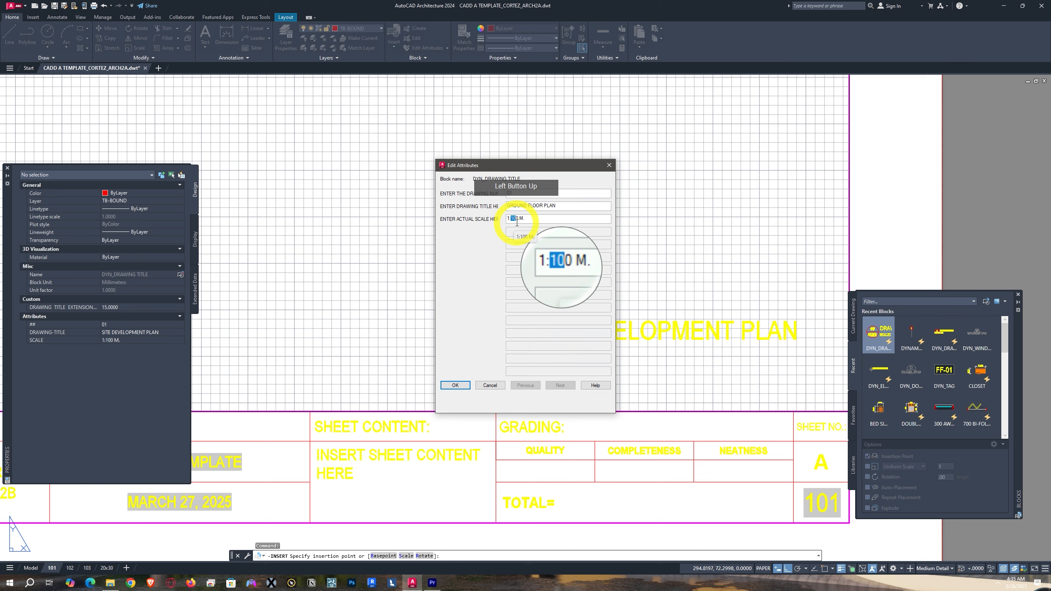
pyautogui.write('5')
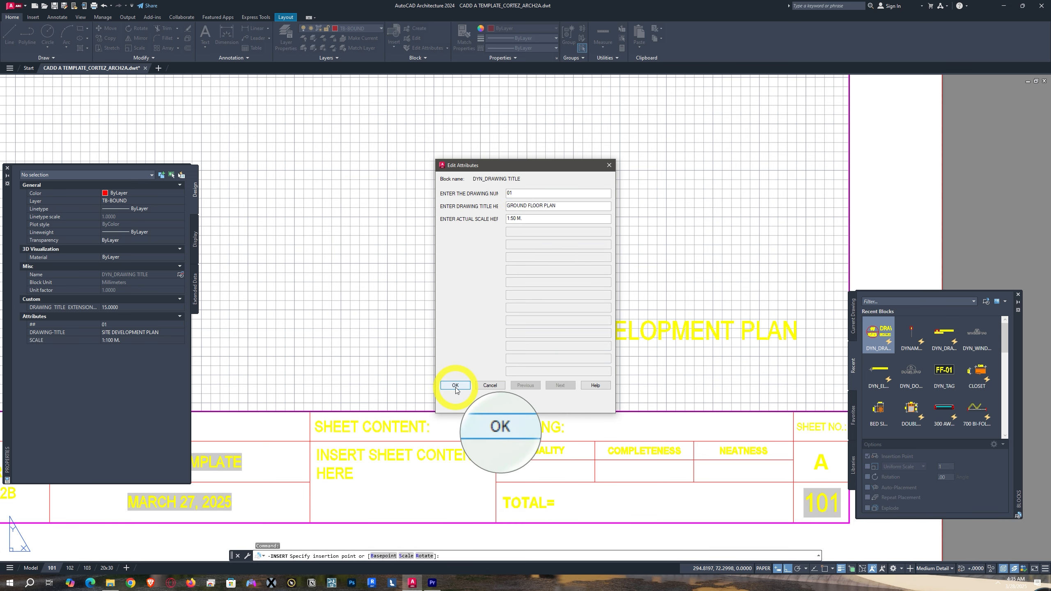
pyautogui.click(456, 385)
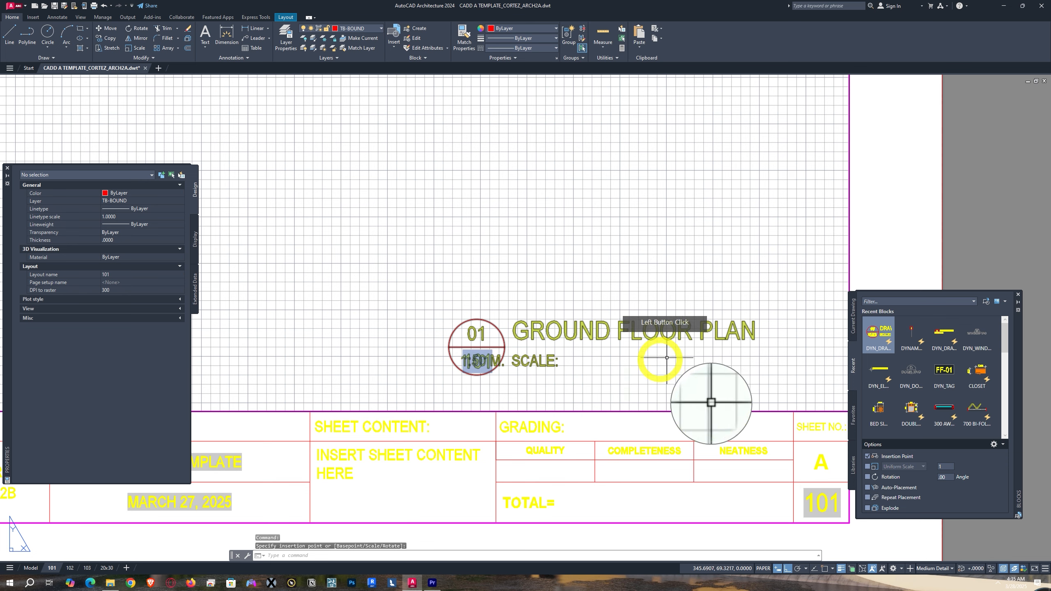
# - Stretch the inserted block's extension line to about 83.31, ending just past GROUND FLOOR PLAN
pyautogui.click(533, 337)
pyautogui.moveTo(574, 371); pyautogui.dragTo(529, 342, button='middle')
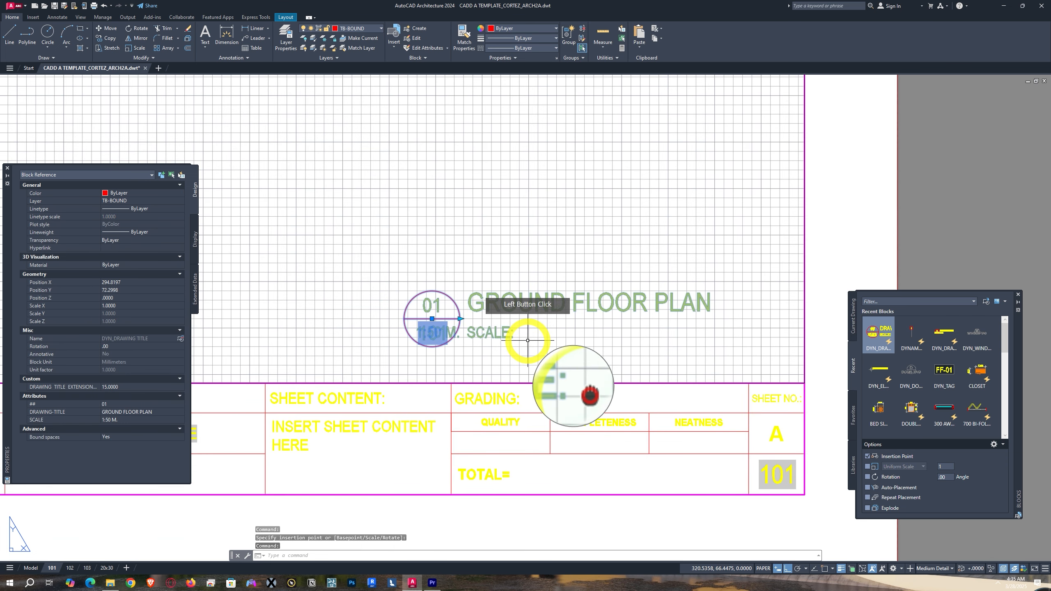
pyautogui.click(462, 315)
pyautogui.click(704, 318)
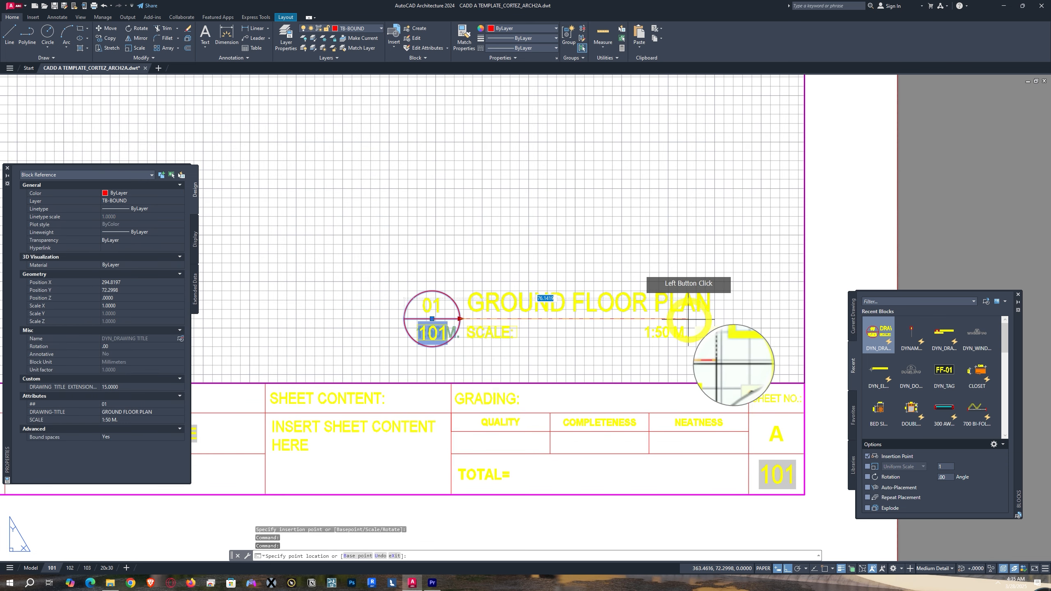
pyautogui.click(713, 319)
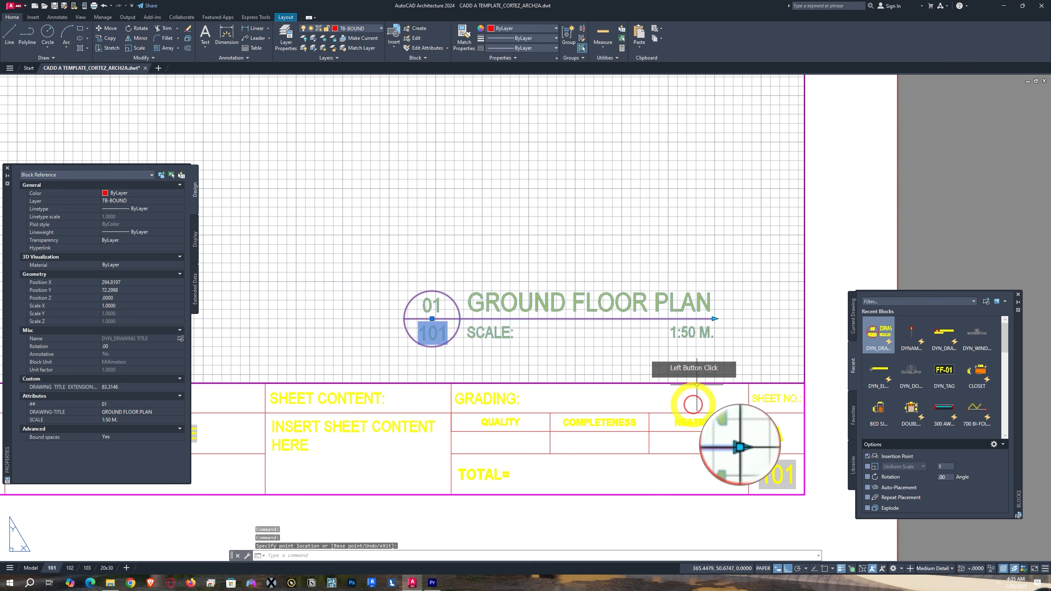
# - Clear the selection, open the 20x30 layout and return from its viewport to paper space
pyautogui.press('Escape')
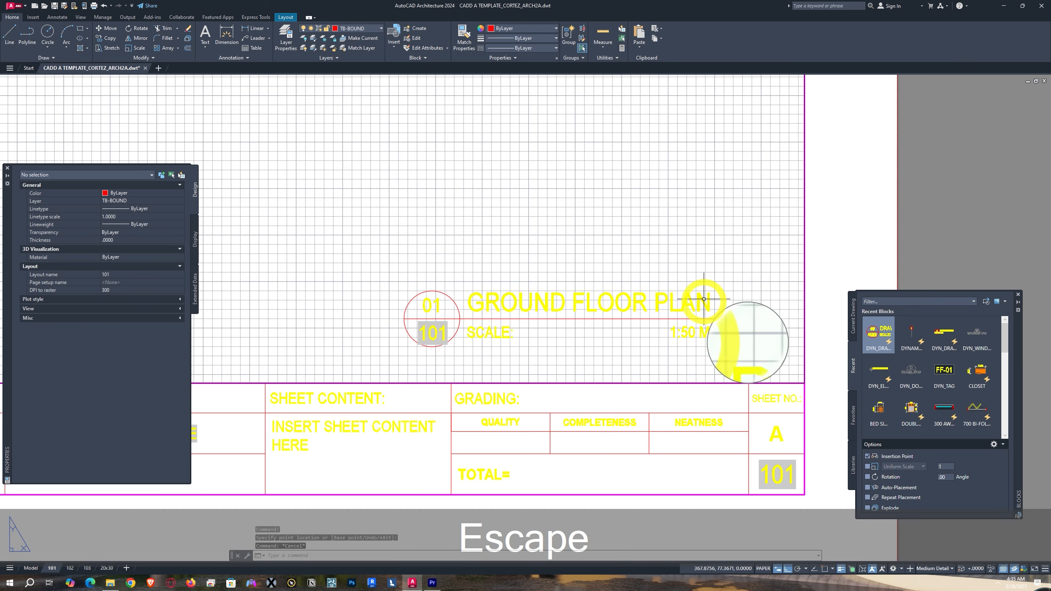
pyautogui.scroll(2, 589, 319)
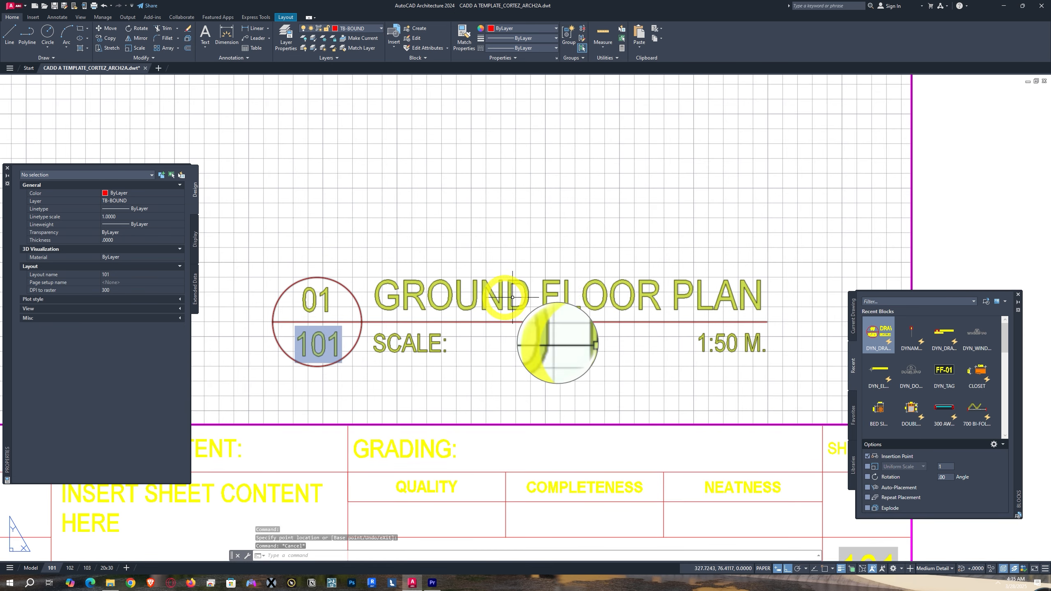
pyautogui.scroll(-2, 520, 327)
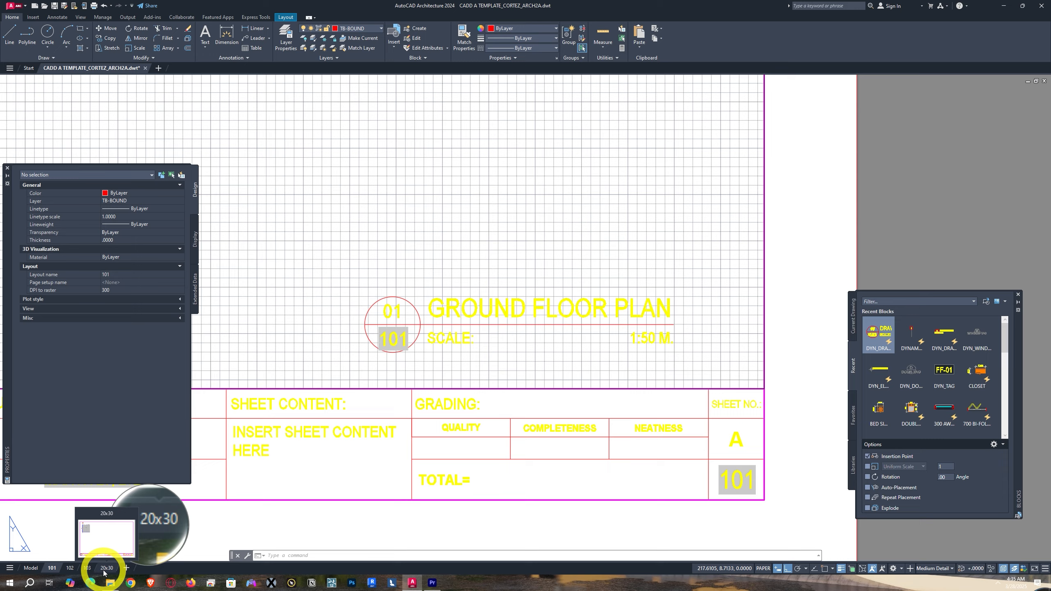
pyautogui.click(104, 570)
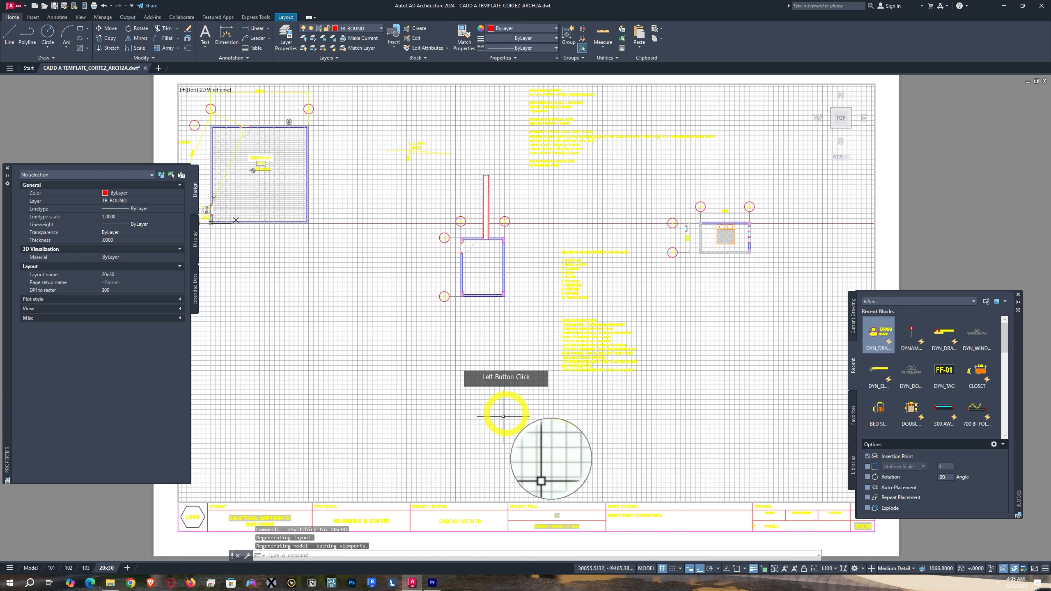
pyautogui.moveTo(504, 413); pyautogui.dragTo(538, 460, button='middle')
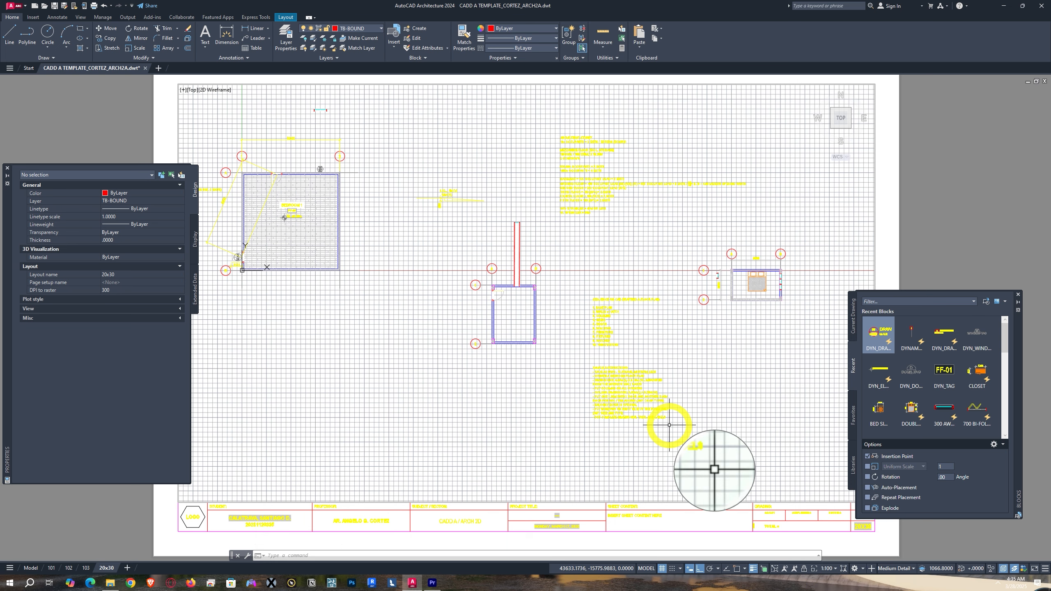
pyautogui.write('PS')
pyautogui.press('Return')
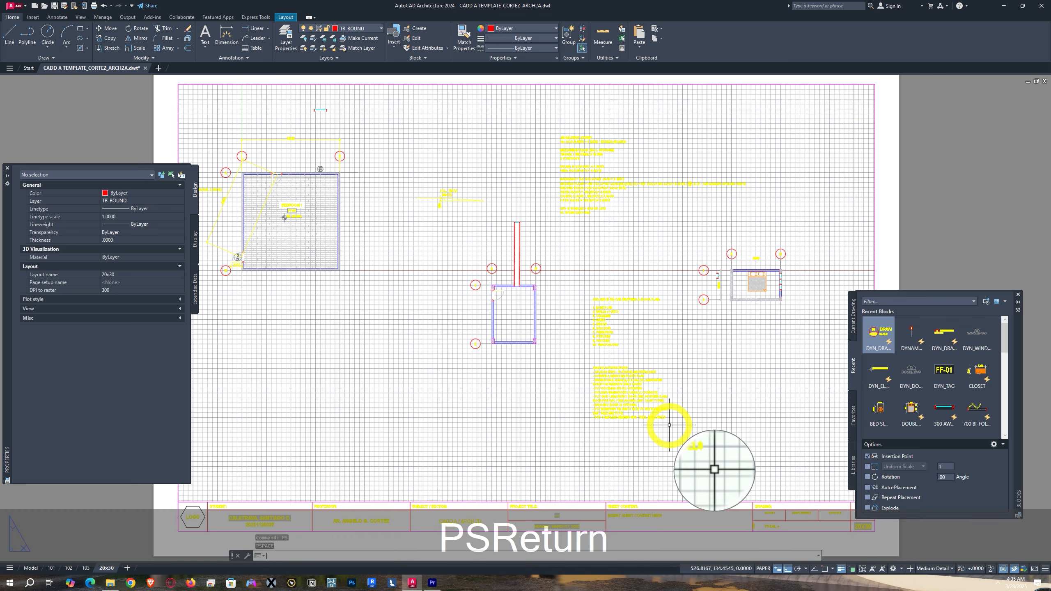
# - Insert DYN_DRAWING TITLE below the bedroom plan on layout 20x30, accepting the default attributes 01, SITE DEVELOPMENT PLAN and 1:100 M
pyautogui.click(872, 336)
pyautogui.moveTo(628, 364); pyautogui.dragTo(576, 309, button='middle')
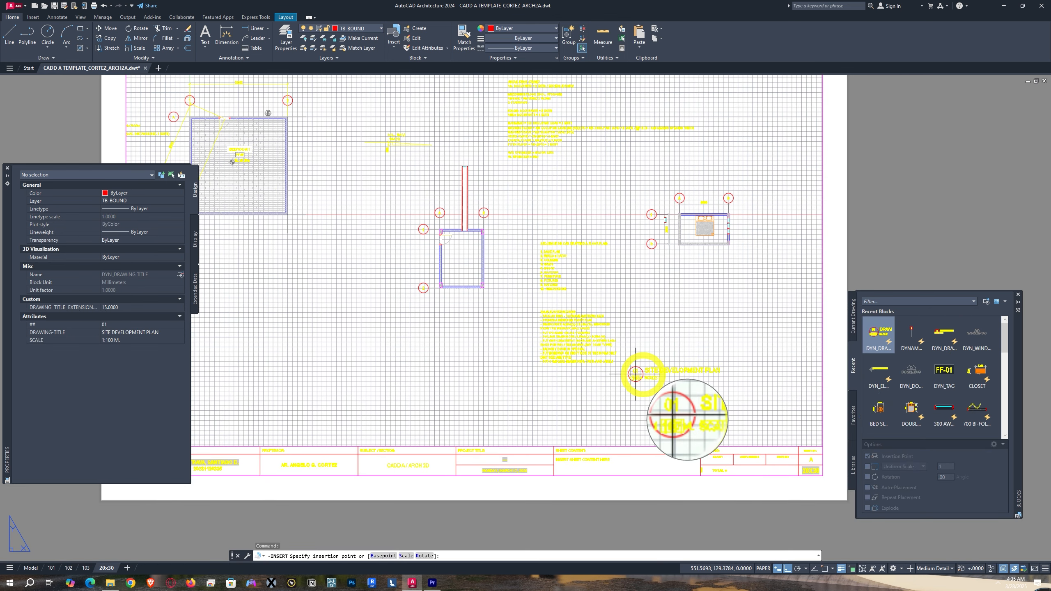
pyautogui.scroll(4, 670, 298)
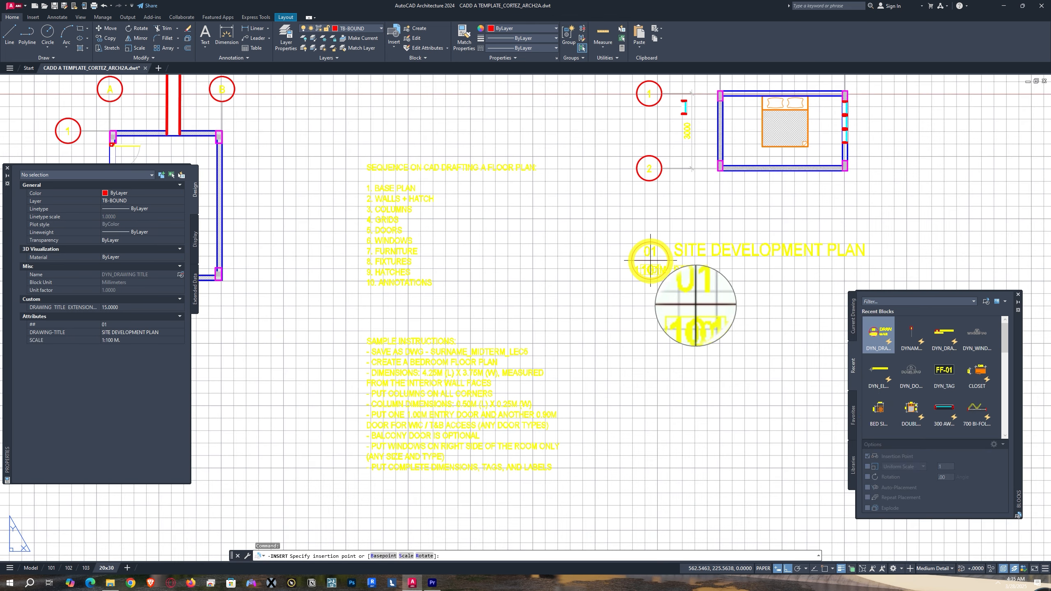
pyautogui.click(653, 255)
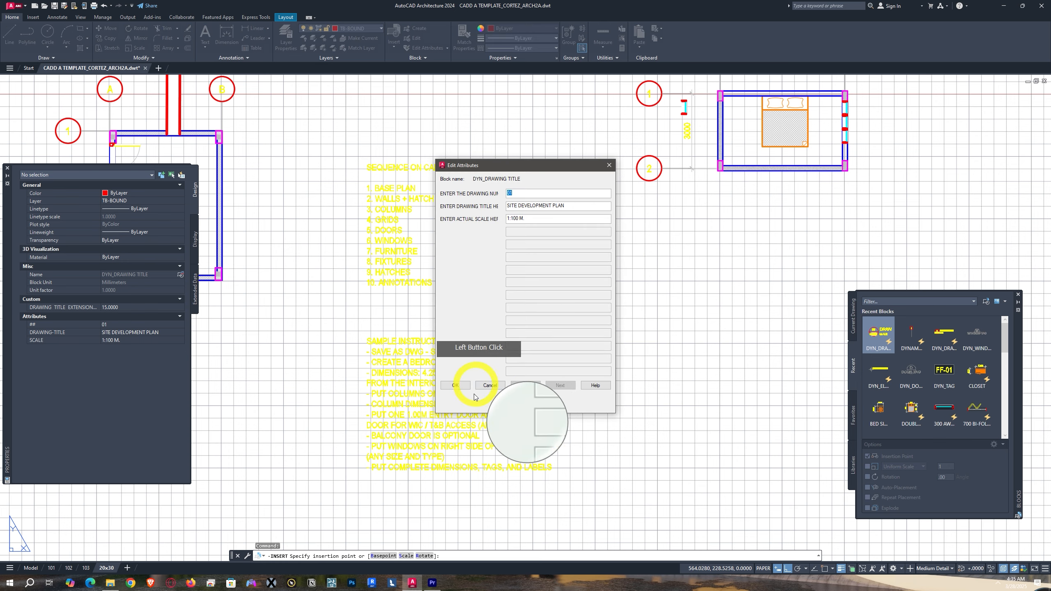
pyautogui.click(456, 385)
# - Scale the inserted SITE DEVELOPMENT PLAN title block by a factor of 2 about the centre of its circle
pyautogui.scroll(2, 705, 284)
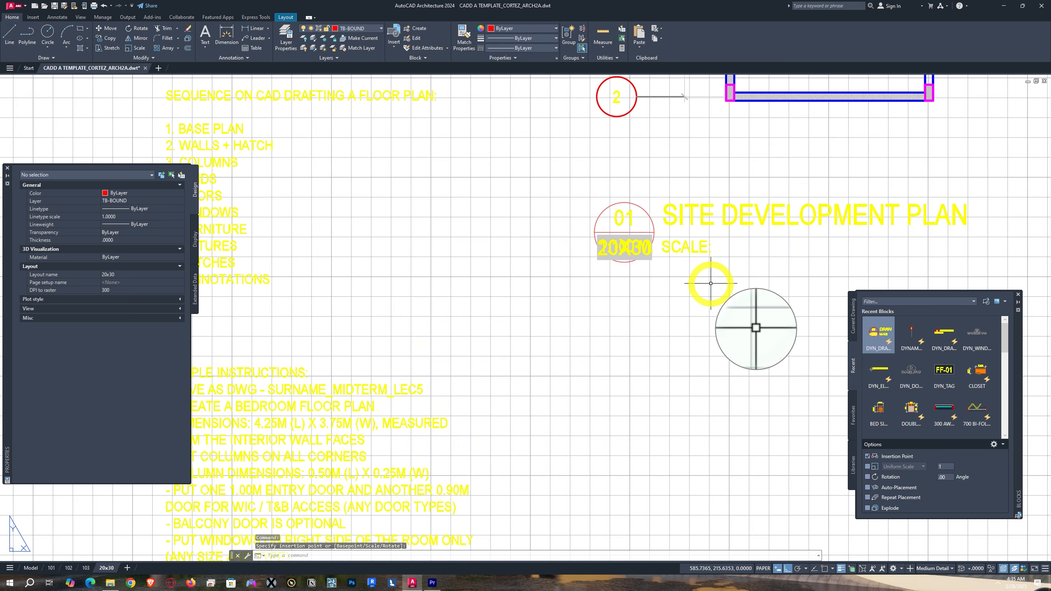
pyautogui.scroll(-2, 705, 282)
pyautogui.scroll(-2, 703, 280)
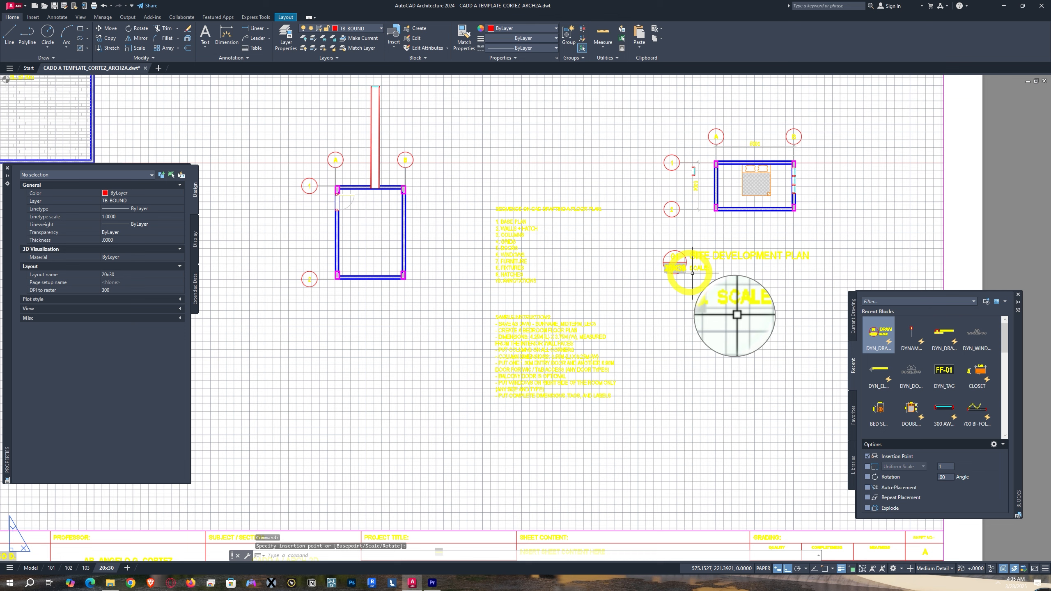
pyautogui.moveTo(674, 282)
pyautogui.mouseDown(button='middle')
pyautogui.moveTo(685, 294)
pyautogui.moveTo(661, 299)
pyautogui.mouseUp(button='middle')
pyautogui.scroll(6, 625, 244)
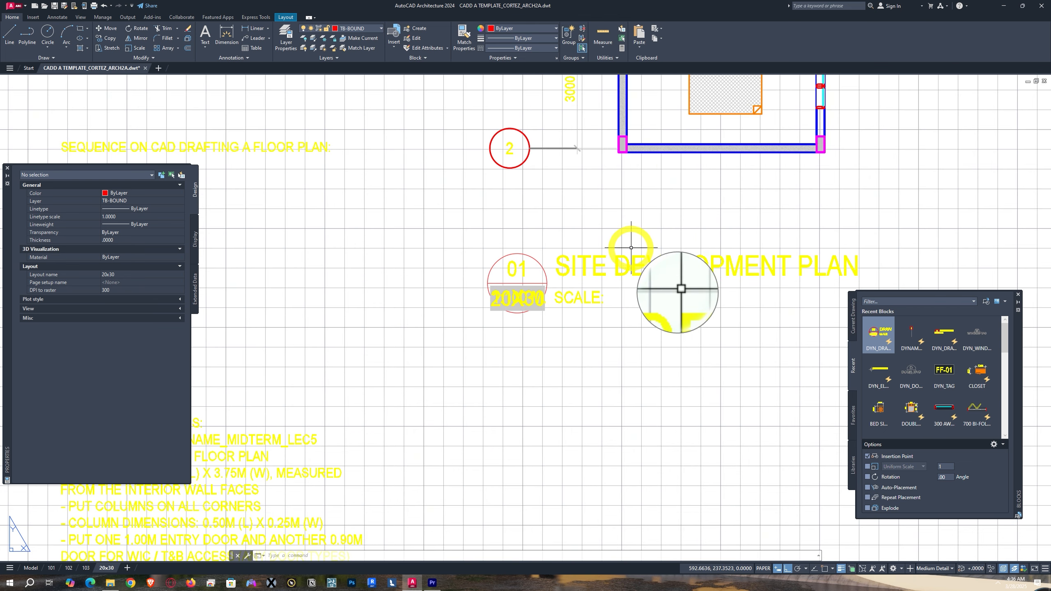
pyautogui.click(551, 293)
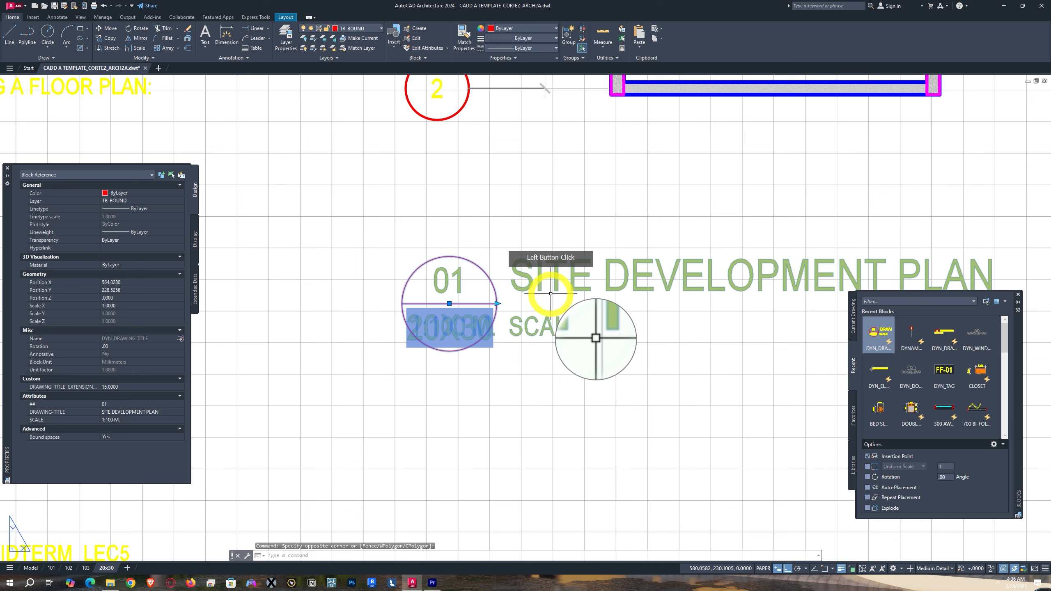
pyautogui.write('SC')
pyautogui.press('space')
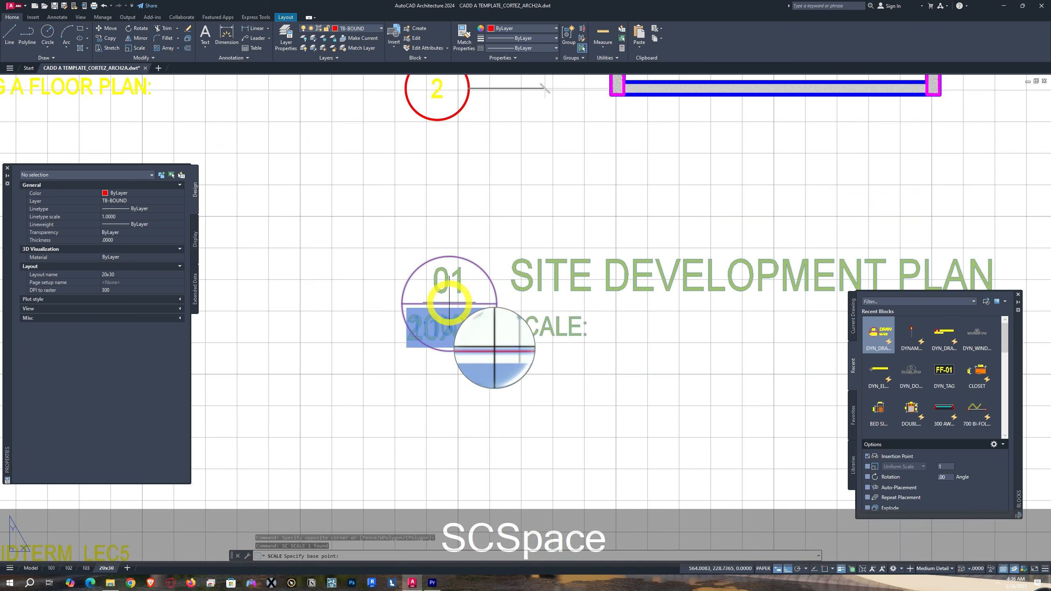
pyautogui.click(450, 302)
pyautogui.write('2')
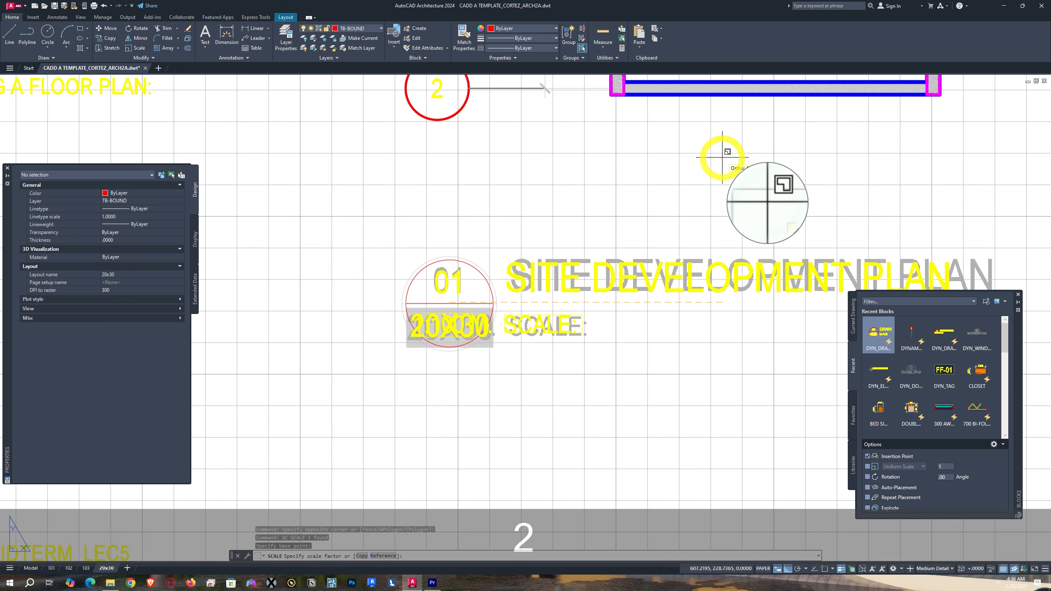
pyautogui.press('Return')
pyautogui.scroll(-5, 771, 200)
pyautogui.scroll(3, 778, 249)
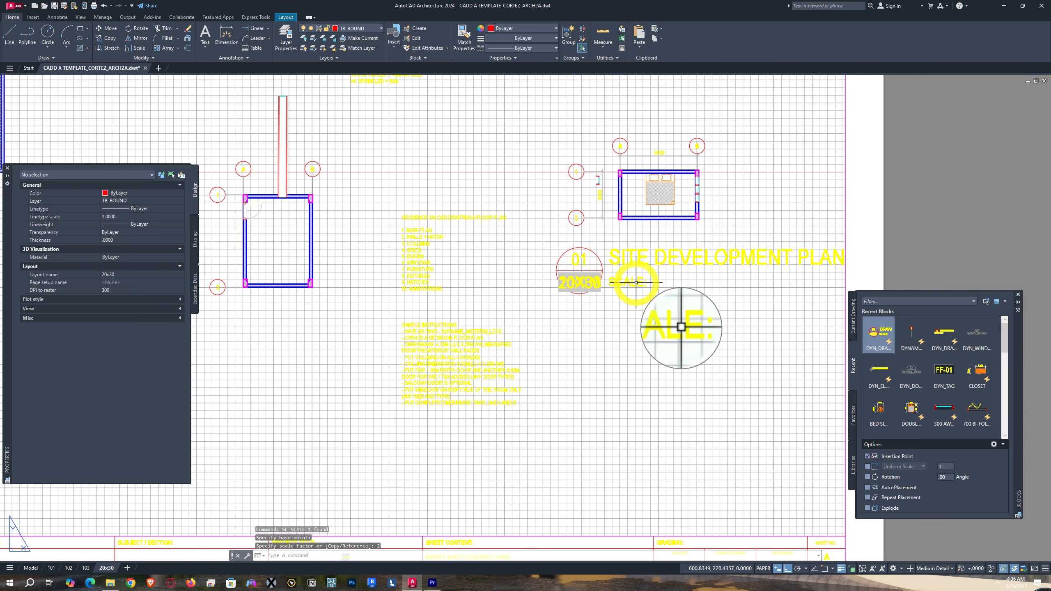
pyautogui.moveTo(562, 213); pyautogui.dragTo(583, 268, button='middle')
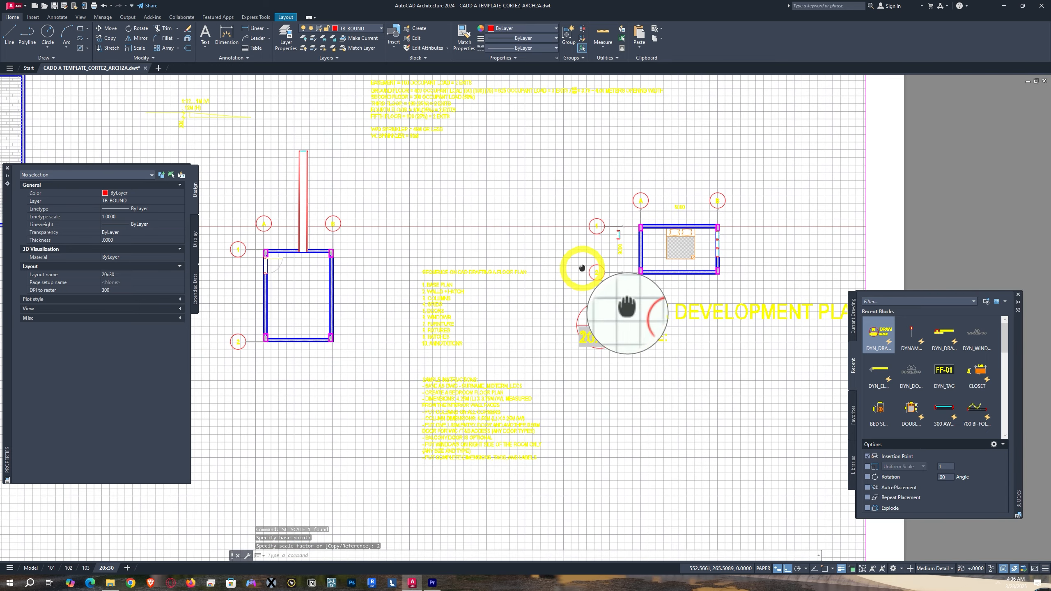
# - Return to layout 101 and copy the GROUND FLOOR PLAN title block to the clipboard
pyautogui.click(49, 570)
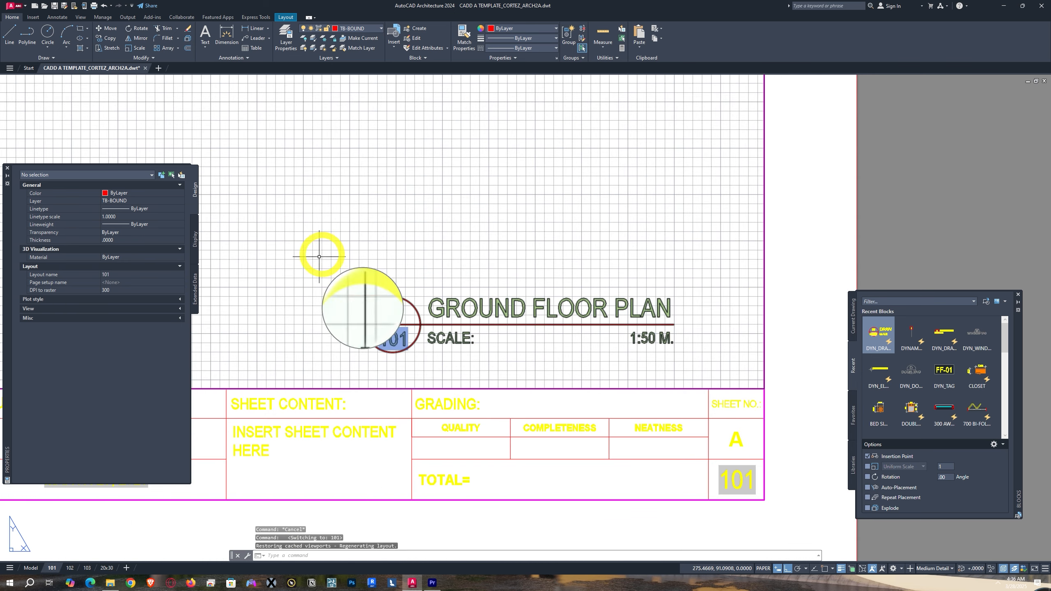
pyautogui.moveTo(561, 313); pyautogui.dragTo(600, 388, button='middle')
pyautogui.scroll(4, 477, 408)
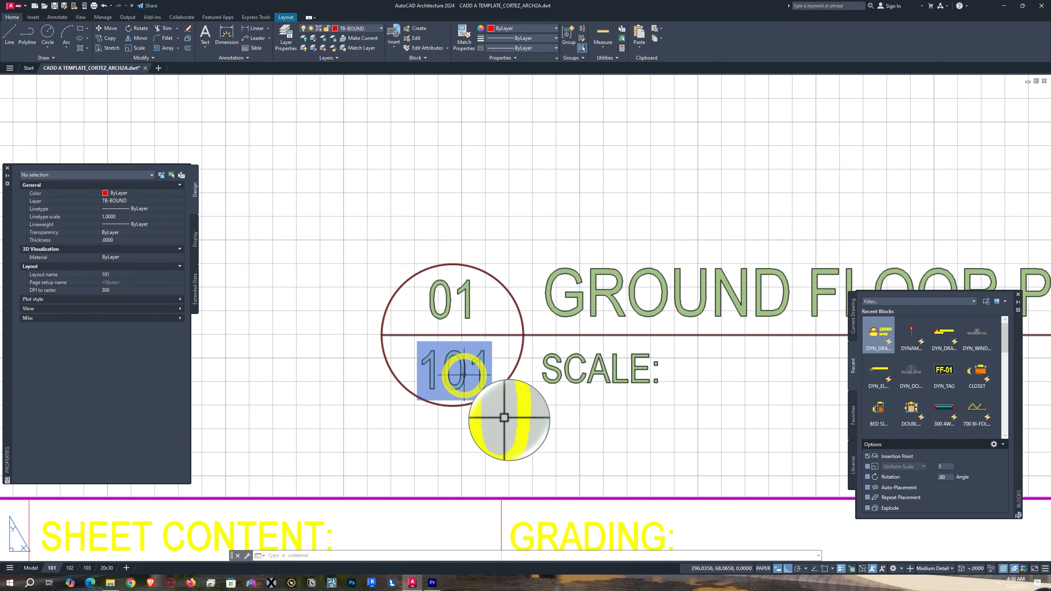
pyautogui.scroll(-2, 301, 464)
pyautogui.scroll(-2, 301, 465)
pyautogui.click(447, 414)
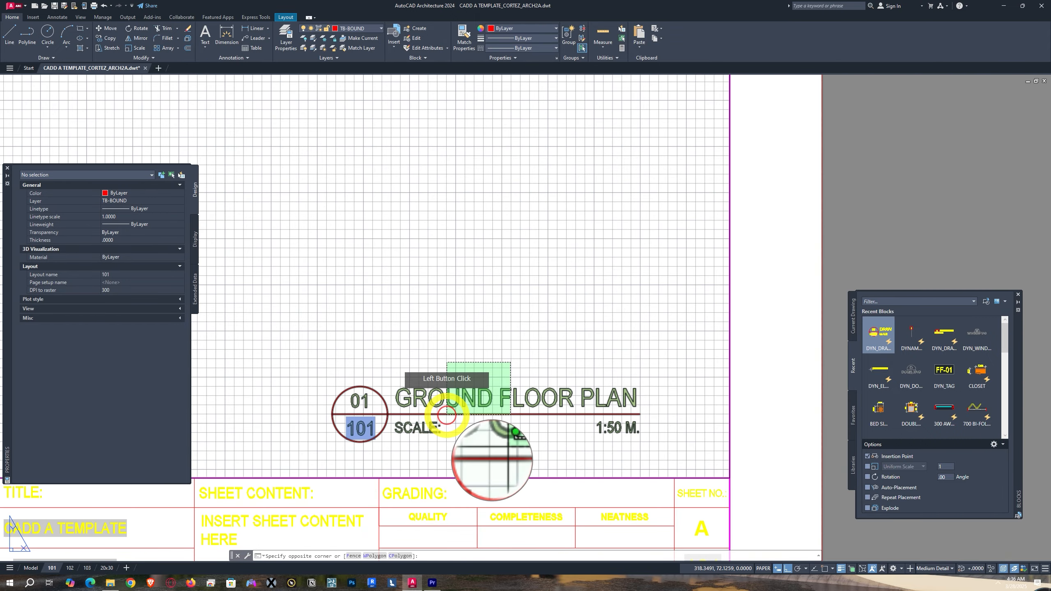
pyautogui.hotkey('ctrl', 'c')
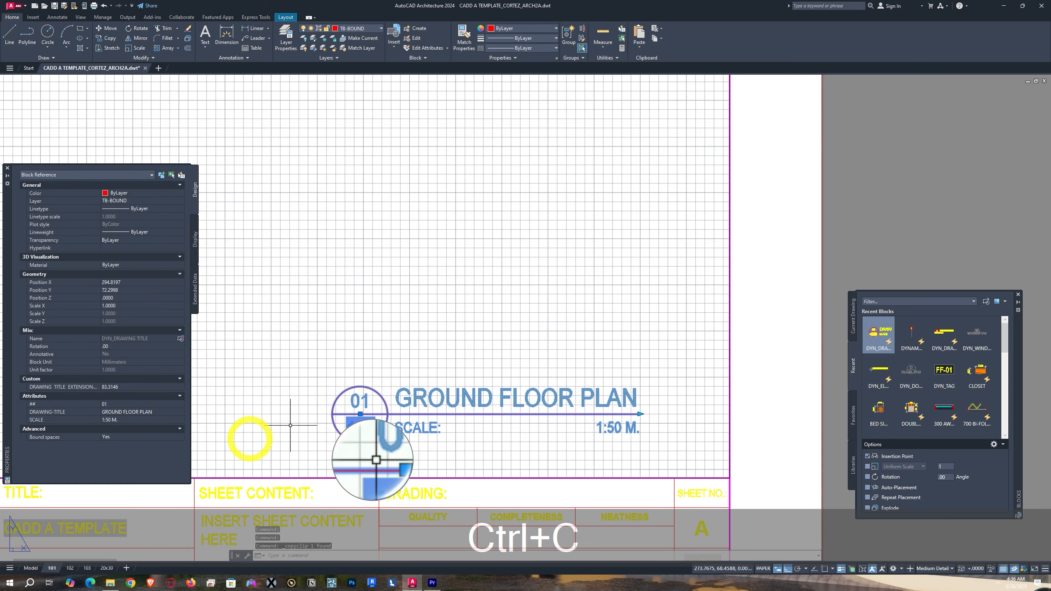
# - Paste the copied GROUND FLOOR PLAN title block on layout 102, just above the grading area of the sheet's title block
pyautogui.click(68, 569)
pyautogui.moveTo(438, 417); pyautogui.dragTo(904, 492, button='middle')
pyautogui.scroll(-2, 659, 363)
pyautogui.moveTo(573, 236); pyautogui.dragTo(669, 414, button='middle')
pyautogui.scroll(-3, 669, 414)
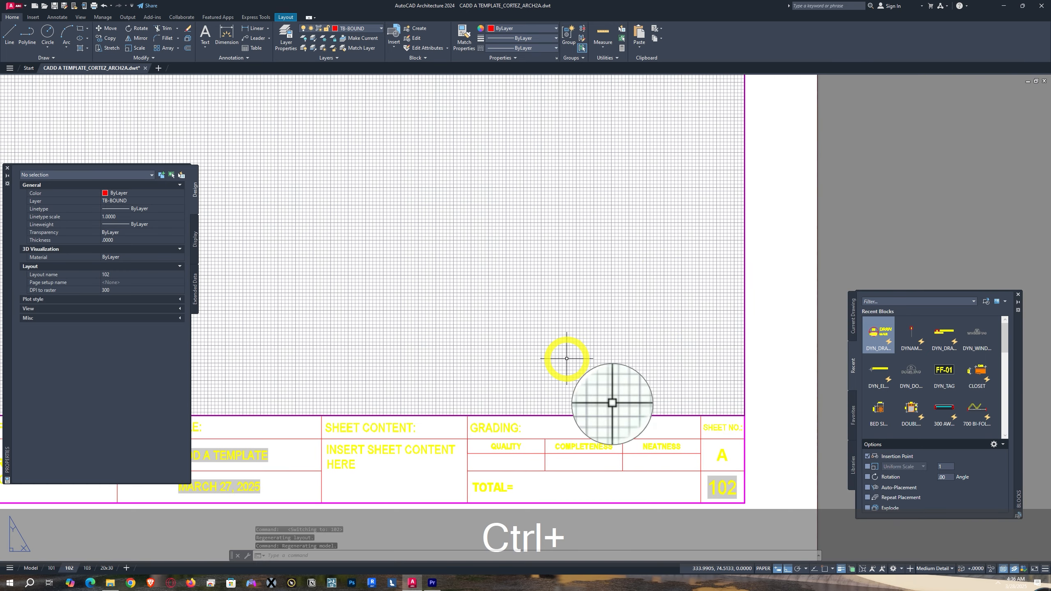
pyautogui.hotkey('ctrl', 'v')
pyautogui.press('Escape')
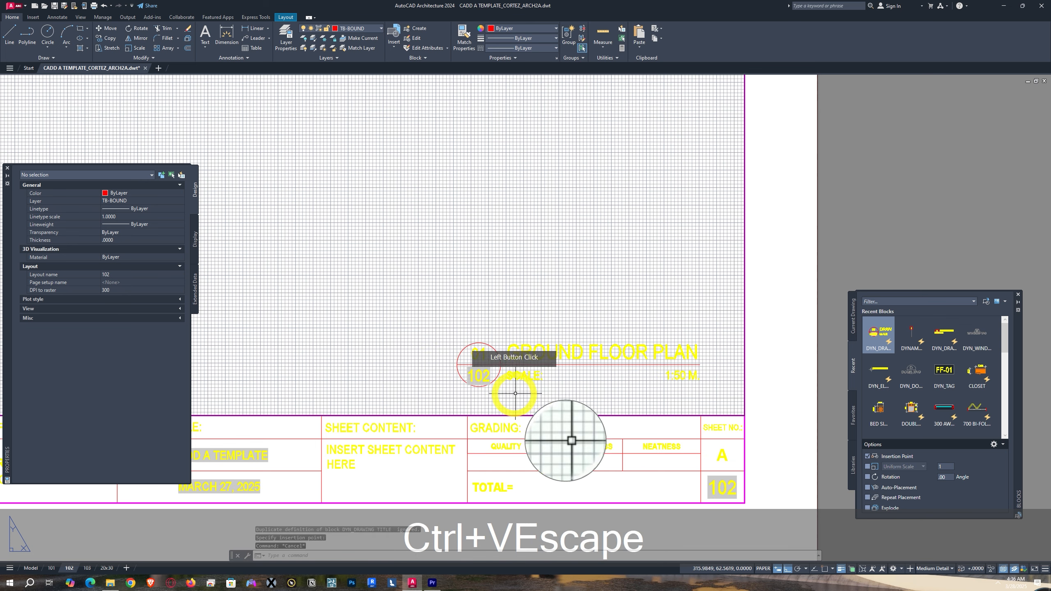
pyautogui.scroll(2, 459, 371)
pyautogui.moveTo(639, 421); pyautogui.dragTo(597, 379, button='middle')
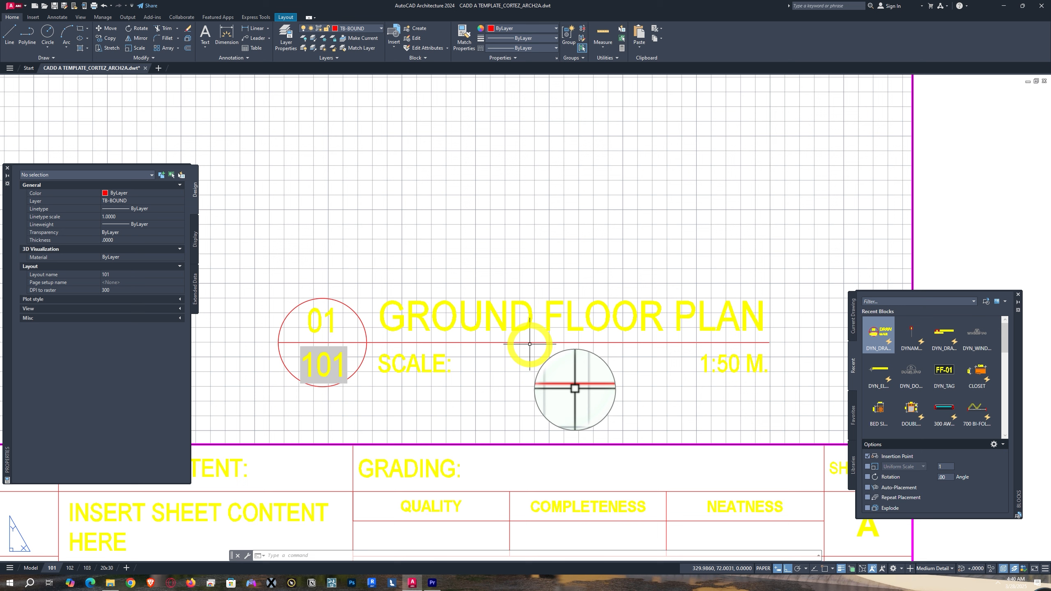
# - Start saving the drawing under a new name as an AutoCAD drawing template from layout 101
pyautogui.click(529, 343)
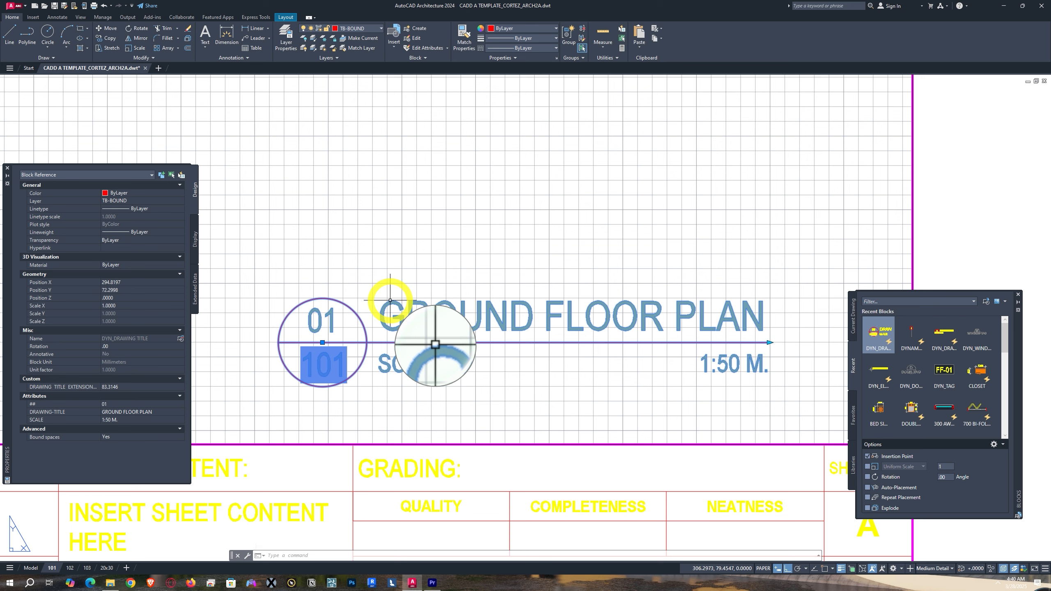
pyautogui.press('ctrl')
pyautogui.hotkey('ctrl', 'shift', 's')
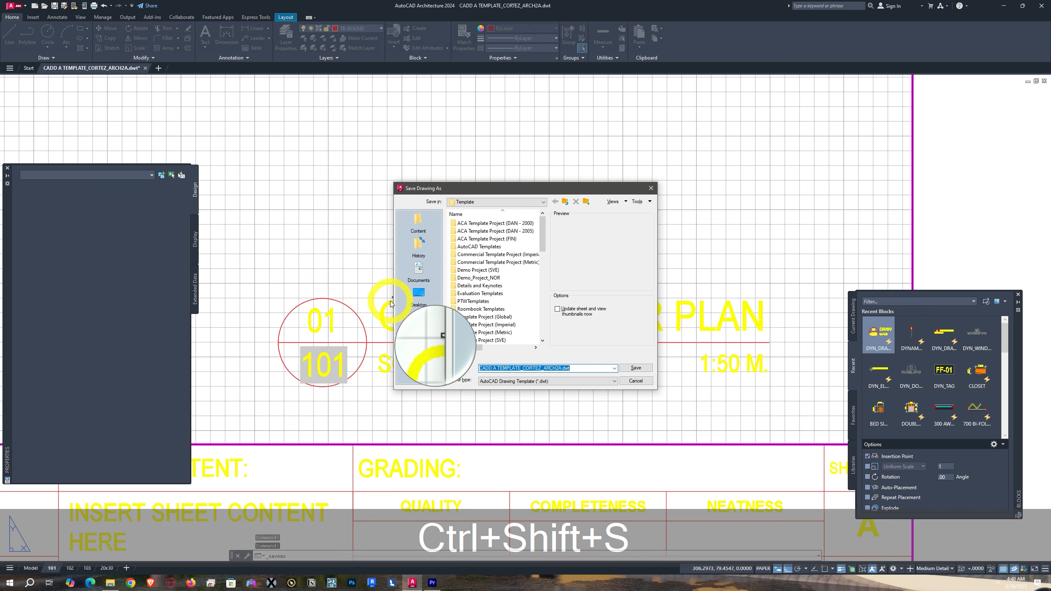